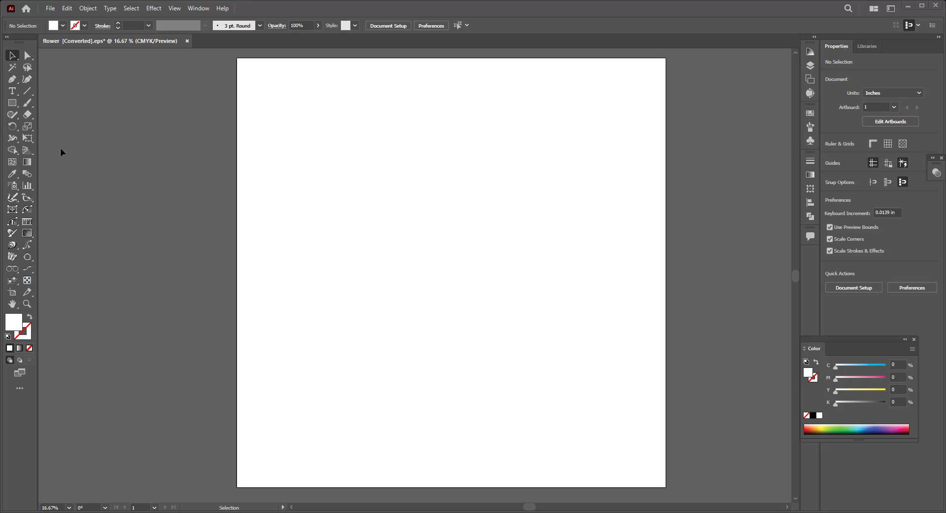
- Select the Paintbrush tool with a tapered brush from the brush list
left_click(29, 103)
left_click(259, 26)
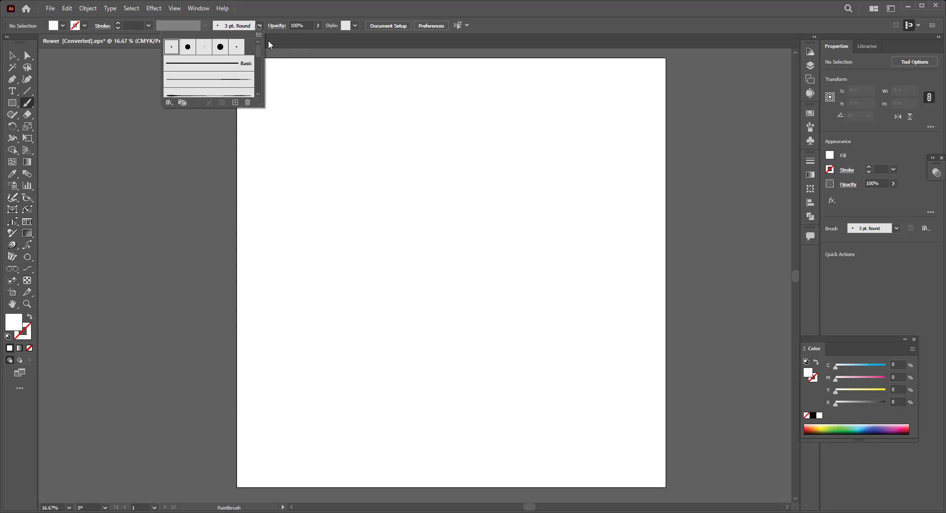
scroll(255, 63, "down", 2)
scroll(256, 63, "down", 2)
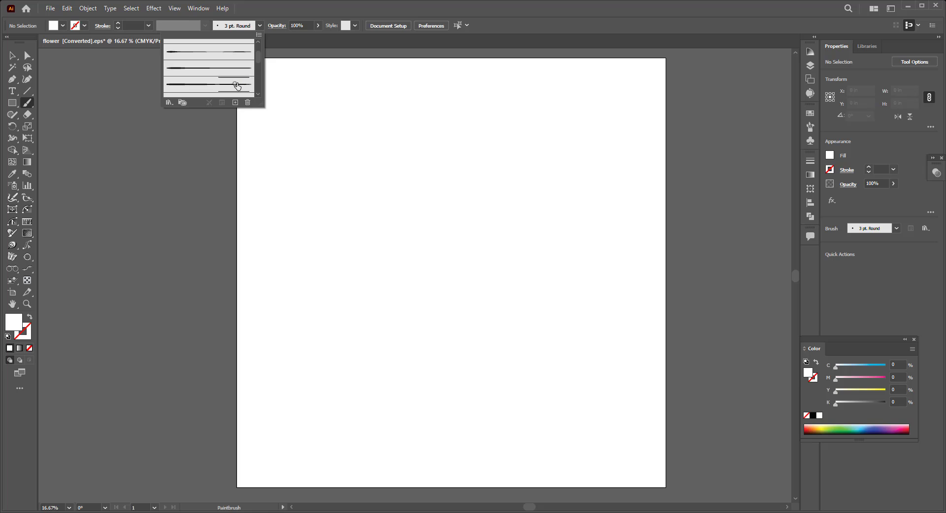
left_click(207, 85)
- Set the stroke colour to black and the fill to None
double_click(25, 333)
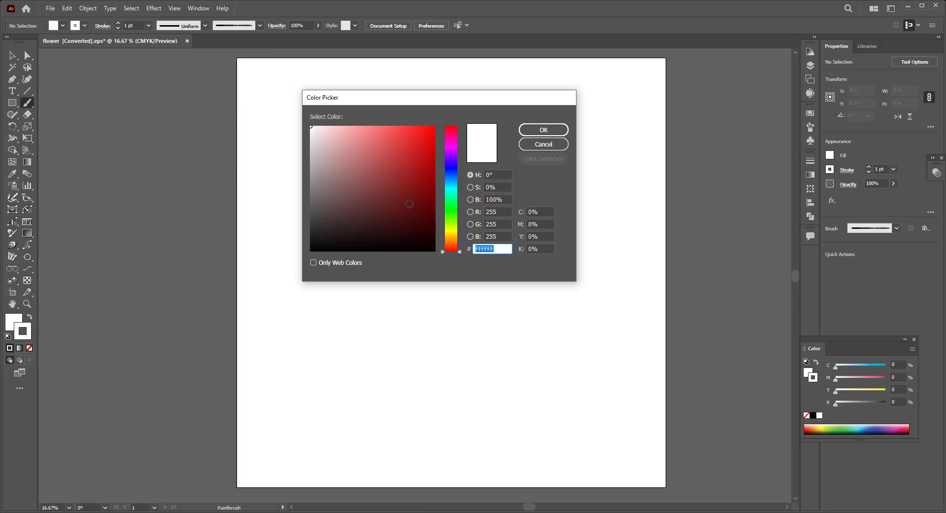
left_click_drag(422, 232, 446, 256)
left_click(547, 130)
left_click(11, 323)
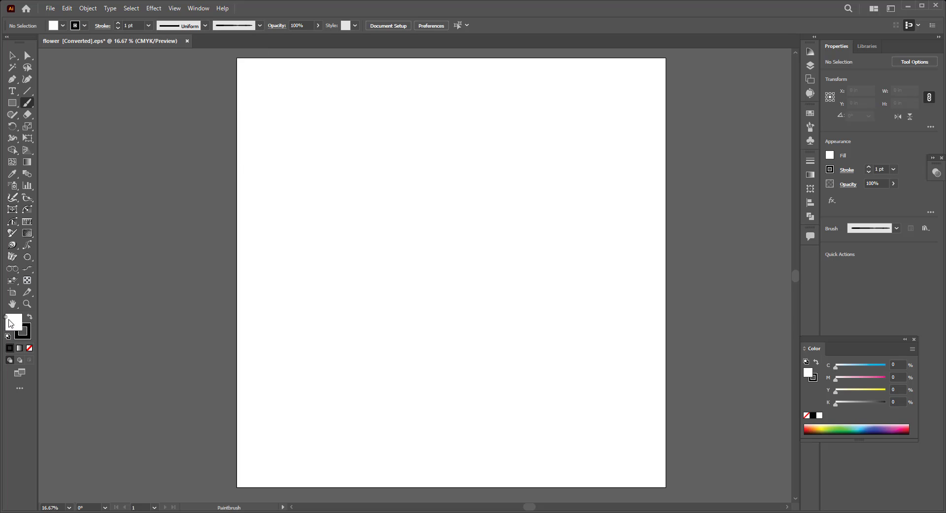
left_click(29, 348)
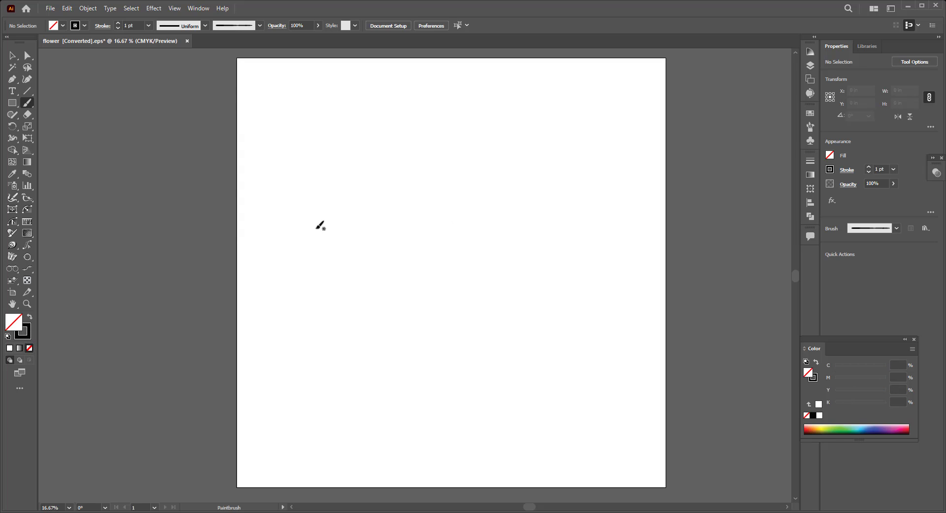
- Paint the first petal outline, then widen the artboard leftward to 66.42 in
mouse_move(317, 228)
left_mouse_down()
mouse_move(326, 269)
mouse_move(307, 266)
left_mouse_up()
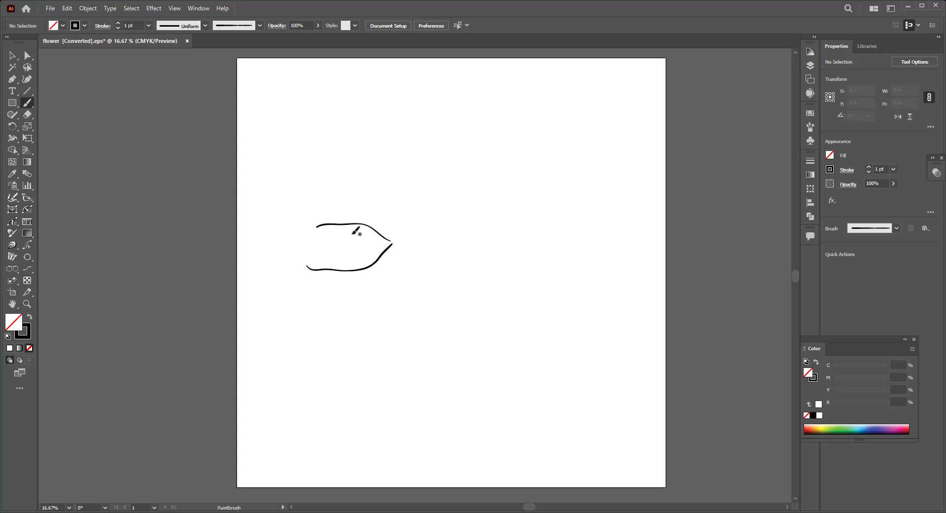
left_click(12, 292)
left_click_drag(234, 277, 150, 276)
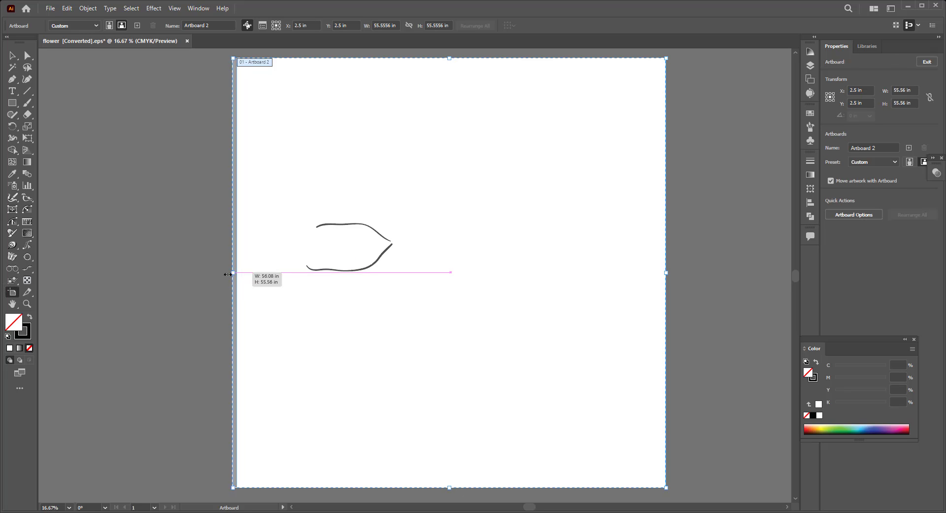
key("Escape")
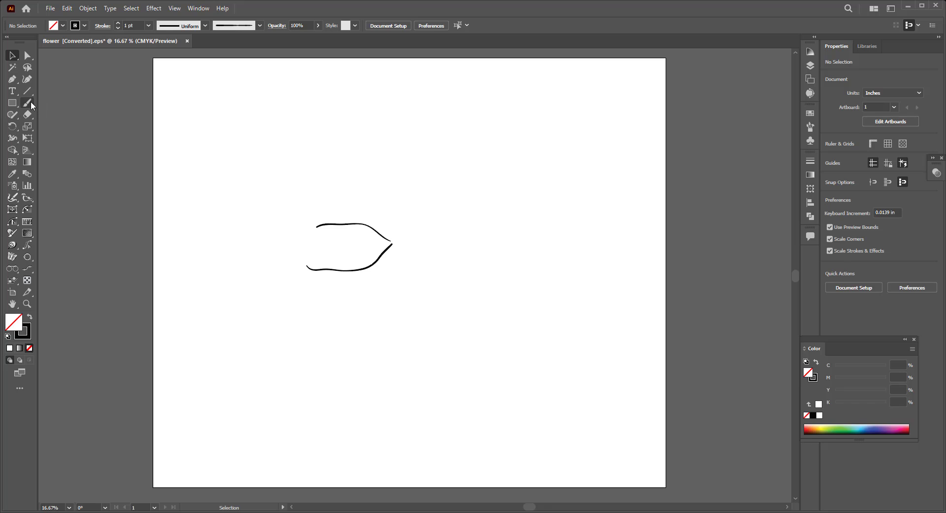
left_click(27, 103)
- Paint the upper petal edges, undoing a stray thin line inside the upper petal
mouse_move(278, 242)
left_mouse_down()
mouse_move(309, 180)
mouse_move(322, 188)
mouse_move(313, 240)
left_mouse_up()
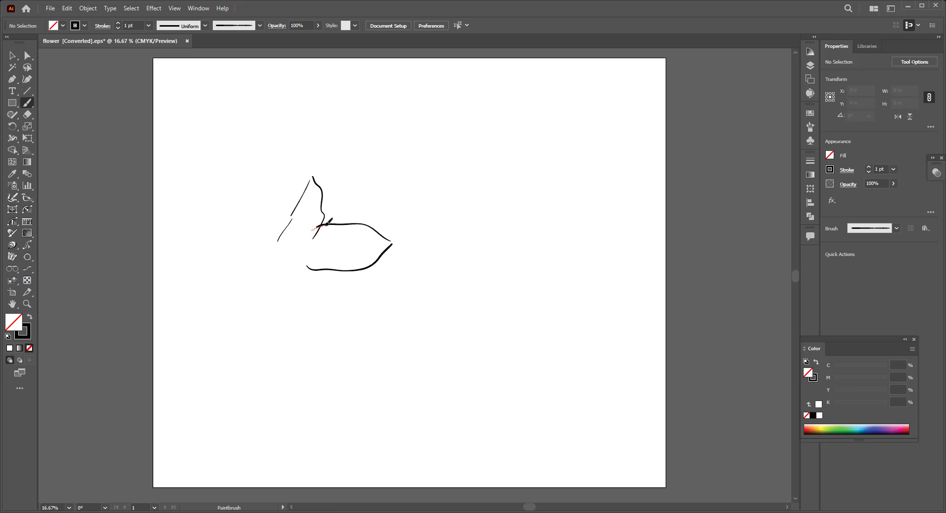
left_click_drag(362, 224, 391, 242)
left_click_drag(277, 240, 266, 181)
mouse_move(232, 207)
left_mouse_down()
mouse_move(268, 195)
mouse_move(257, 253)
left_mouse_up()
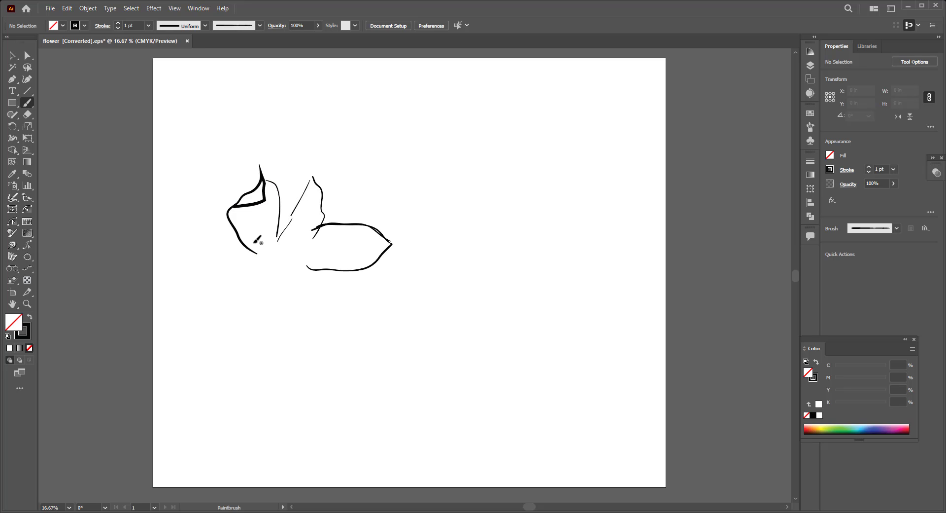
left_click_drag(267, 179, 274, 195)
key("ctrl+z")
key("ctrl+z")
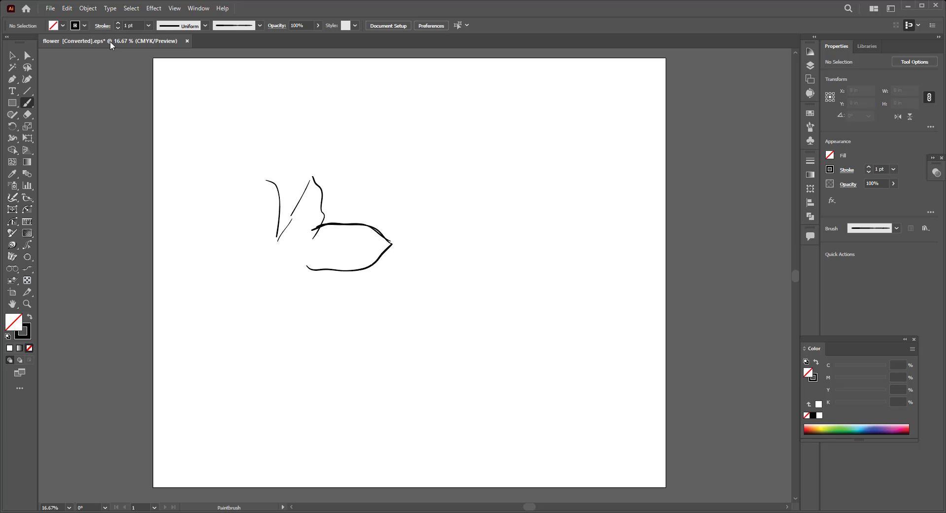
left_click(102, 26)
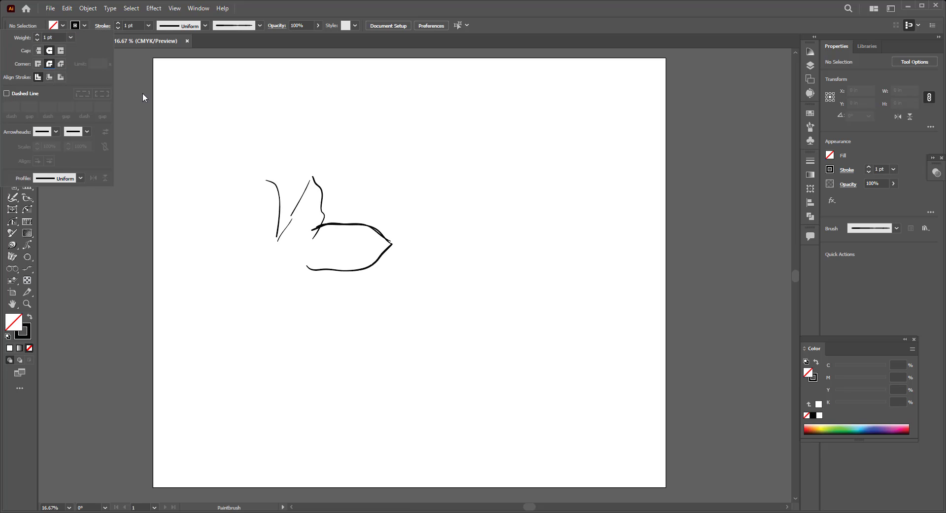
left_click(202, 135)
- Outline the upper-left, large left, lower-left, lower-middle and downward petals
left_click_drag(274, 242, 258, 177)
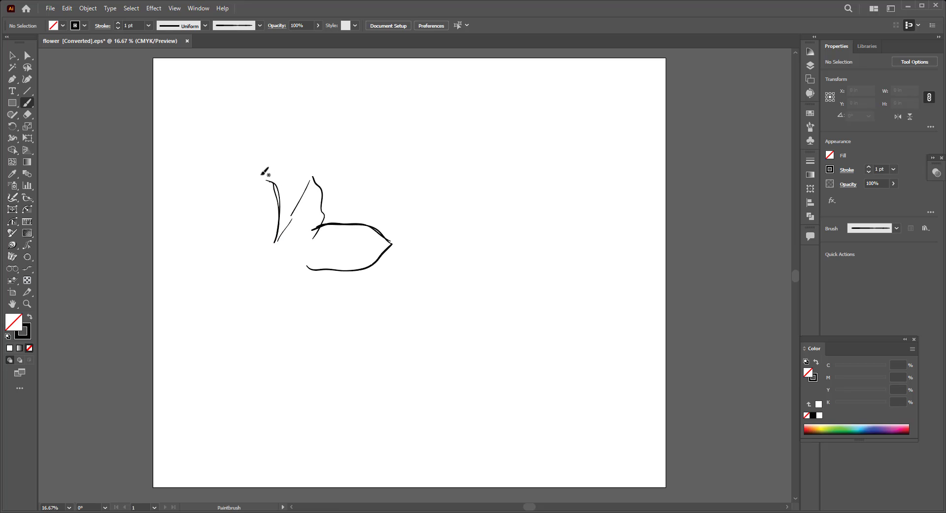
left_click_drag(227, 209, 251, 253)
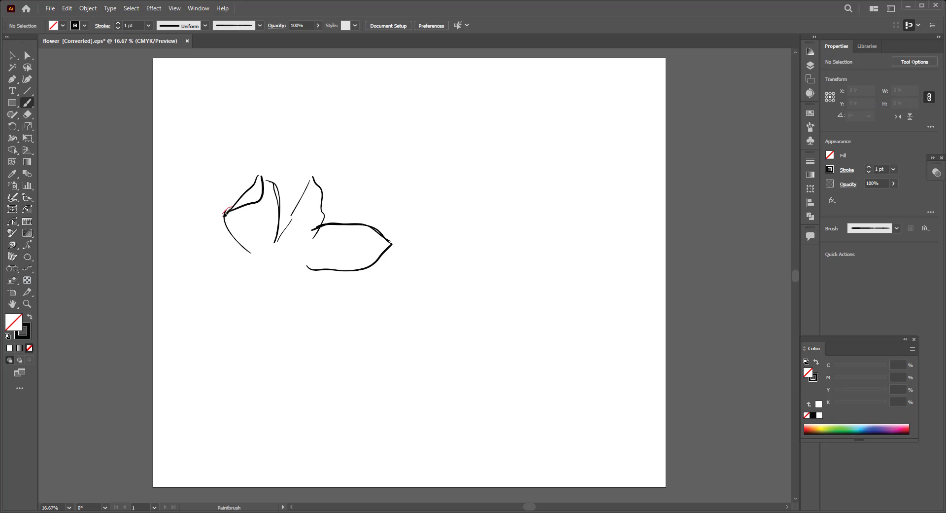
mouse_move(225, 212)
left_mouse_down()
mouse_move(261, 259)
mouse_move(209, 229)
mouse_move(254, 250)
left_mouse_up()
mouse_move(157, 223)
left_mouse_down()
mouse_move(260, 270)
mouse_move(209, 351)
mouse_move(235, 329)
left_mouse_up()
left_click_drag(260, 285, 237, 358)
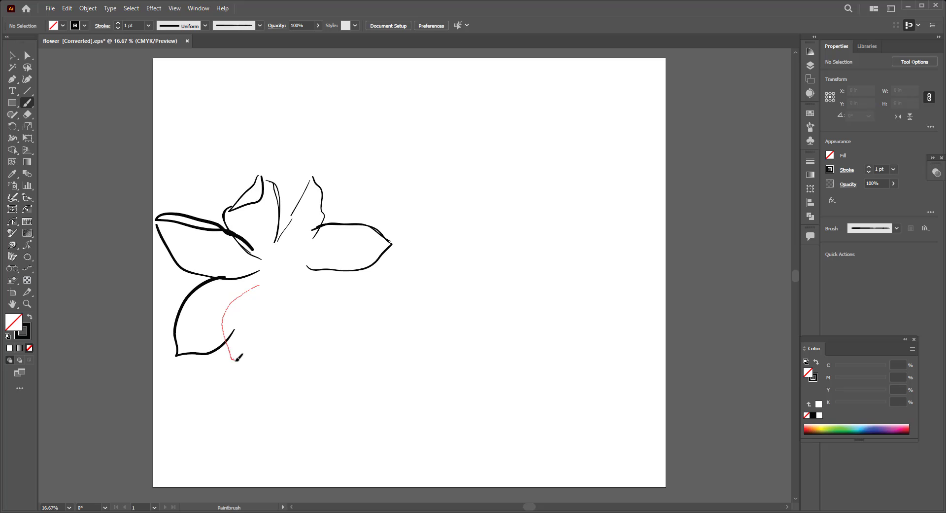
left_click_drag(262, 331, 274, 281)
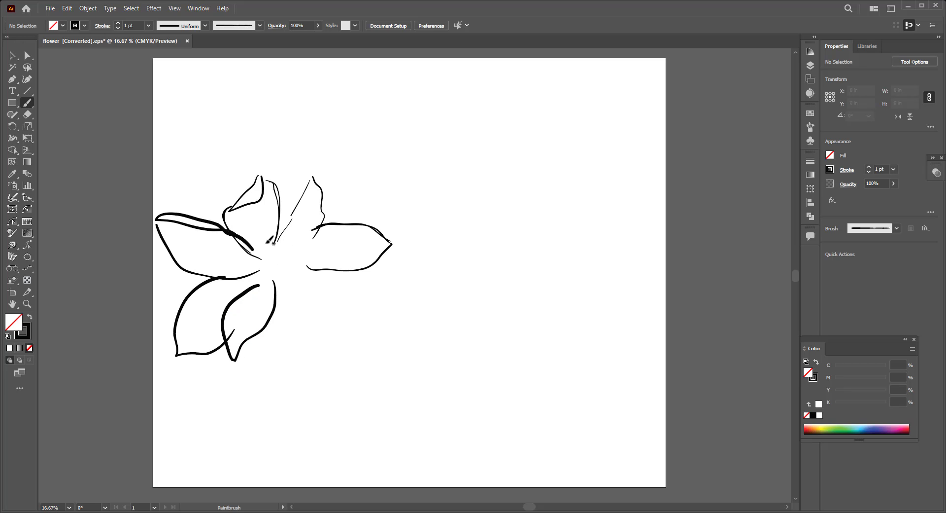
mouse_move(271, 313)
left_mouse_down()
mouse_move(307, 382)
mouse_move(316, 302)
mouse_move(392, 325)
mouse_move(328, 268)
mouse_move(354, 306)
left_mouse_up()
- Add hatched vein lines inside the lower-right, upper-right, lower-left and upper-left petals
mouse_move(303, 286)
left_mouse_down()
mouse_move(342, 302)
mouse_move(336, 315)
mouse_move(338, 285)
left_mouse_up()
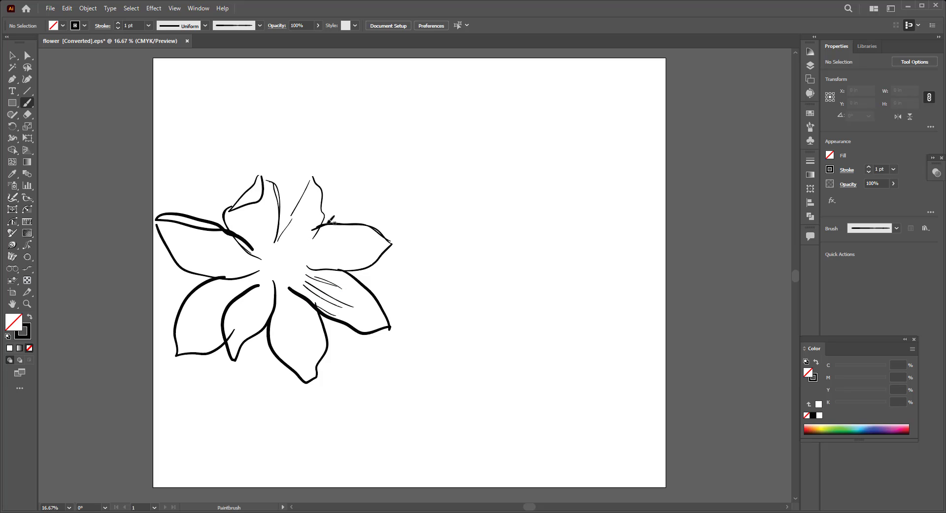
mouse_move(306, 257)
left_mouse_down()
mouse_move(360, 245)
mouse_move(365, 233)
left_mouse_up()
left_click_drag(258, 296, 242, 327)
mouse_move(252, 300)
left_mouse_down()
mouse_move(232, 329)
mouse_move(203, 324)
left_mouse_up()
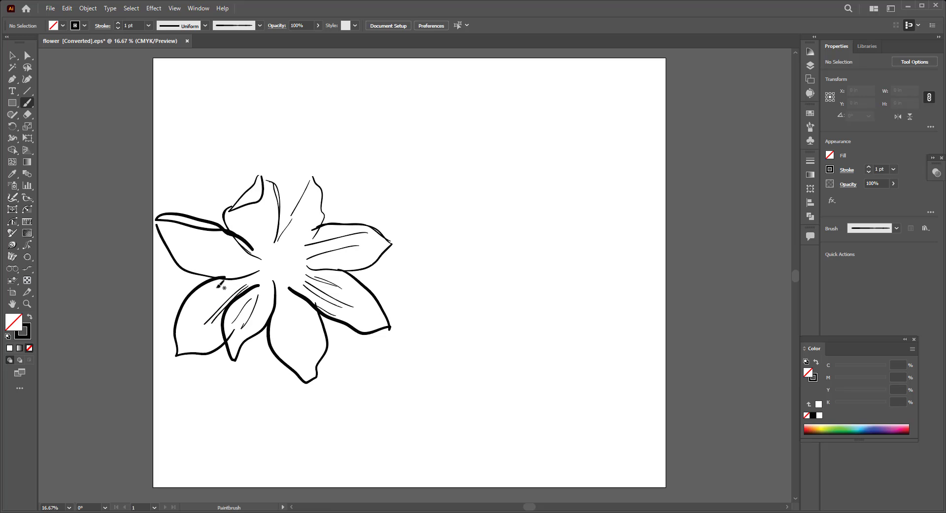
left_click_drag(183, 248, 250, 266)
left_click_drag(189, 232, 257, 258)
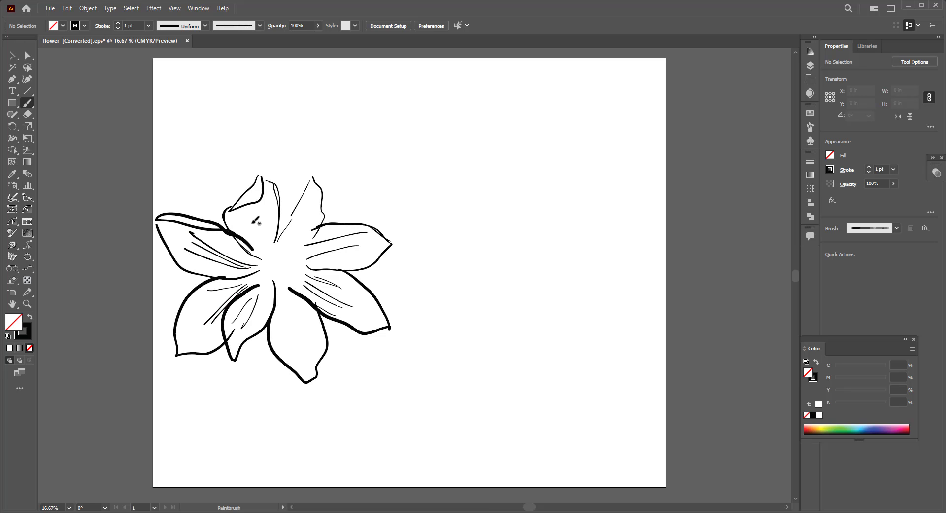
- Hatch the upper petals and paint stamen strokes at the flower's centre
mouse_move(251, 217)
left_mouse_down()
mouse_move(262, 257)
mouse_move(274, 249)
left_mouse_up()
mouse_move(236, 206)
left_mouse_down()
mouse_move(258, 185)
mouse_move(278, 196)
left_mouse_up()
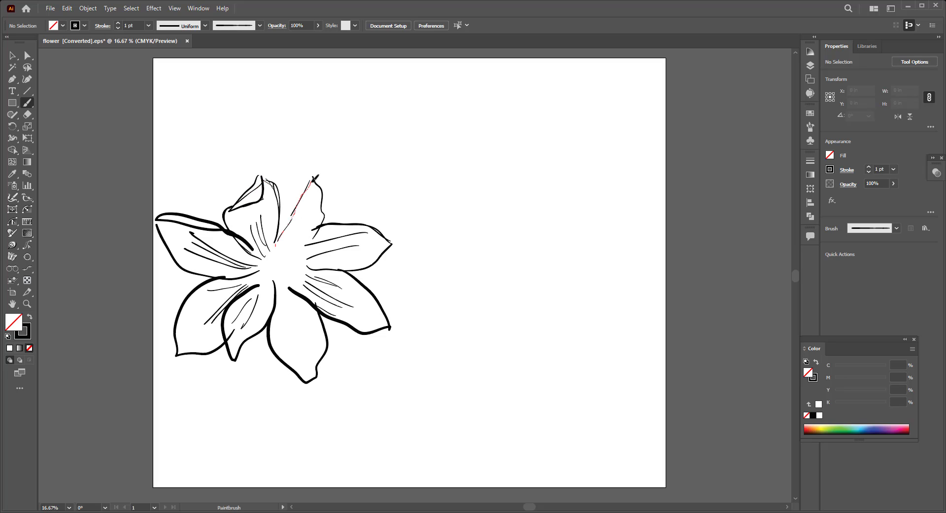
mouse_move(315, 179)
left_mouse_down()
mouse_move(322, 187)
mouse_move(317, 170)
left_mouse_up()
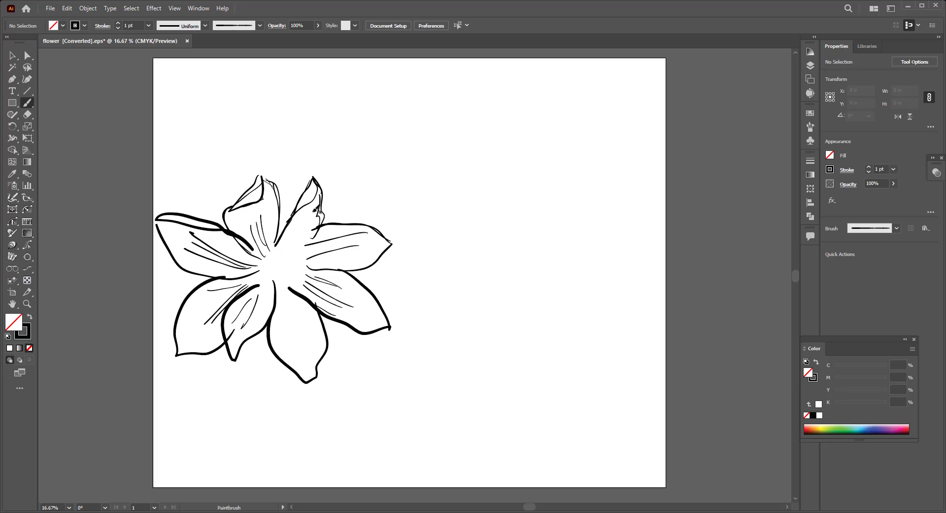
mouse_move(292, 239)
left_mouse_down()
mouse_move(316, 219)
mouse_move(295, 244)
mouse_move(301, 250)
mouse_move(291, 270)
mouse_move(307, 278)
left_mouse_up()
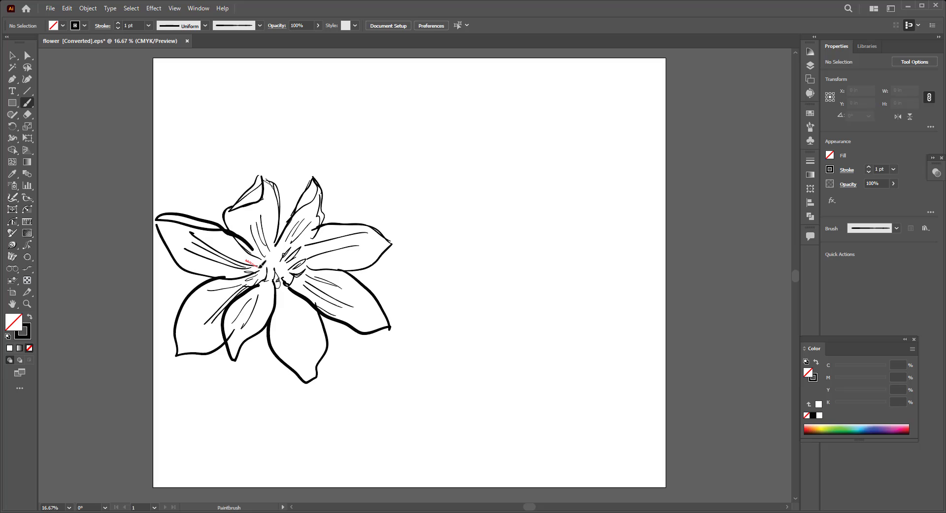
mouse_move(267, 259)
left_mouse_down()
mouse_move(277, 241)
mouse_move(290, 251)
left_mouse_up()
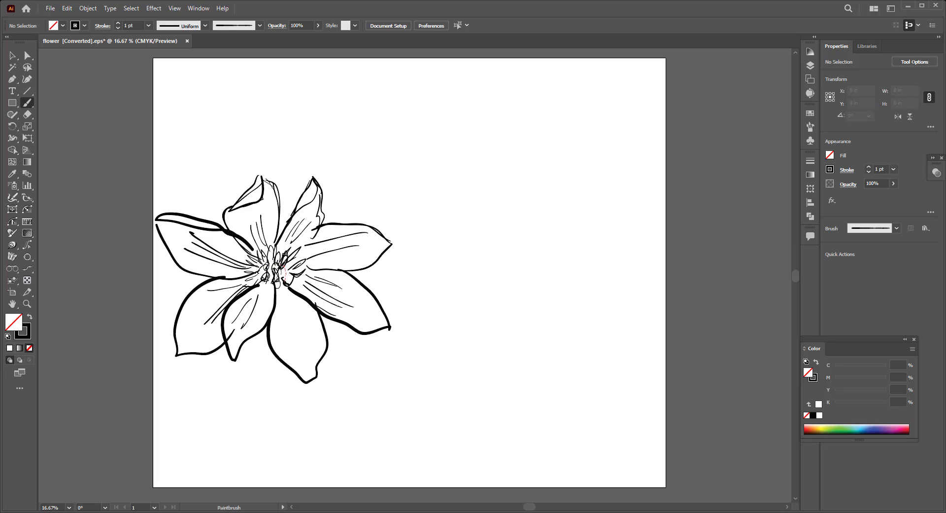
- Add hatching and vein strokes to the lower-left and lower-middle petals
left_click_drag(269, 299, 244, 326)
mouse_move(275, 289)
left_mouse_down()
mouse_move(252, 338)
mouse_move(275, 292)
left_mouse_up()
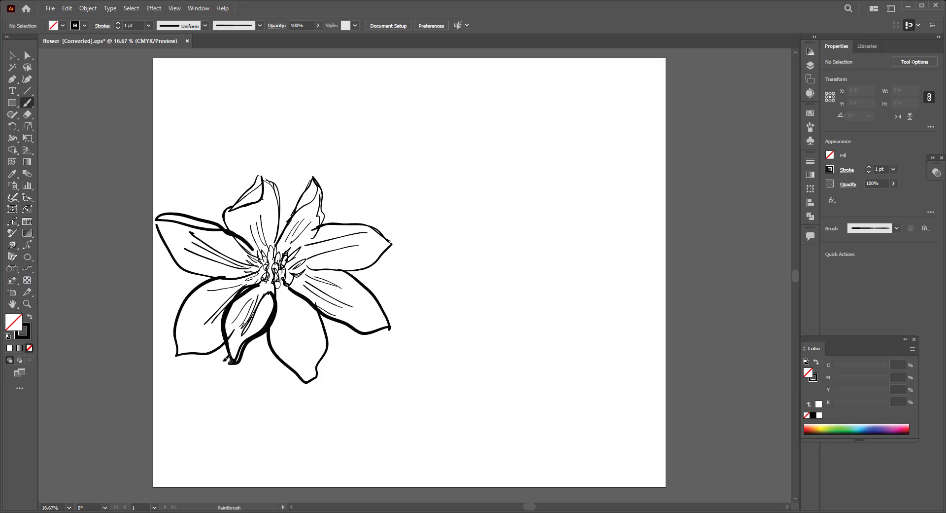
left_click_drag(249, 347, 229, 359)
mouse_move(290, 286)
left_mouse_down()
mouse_move(319, 301)
mouse_move(312, 345)
left_mouse_up()
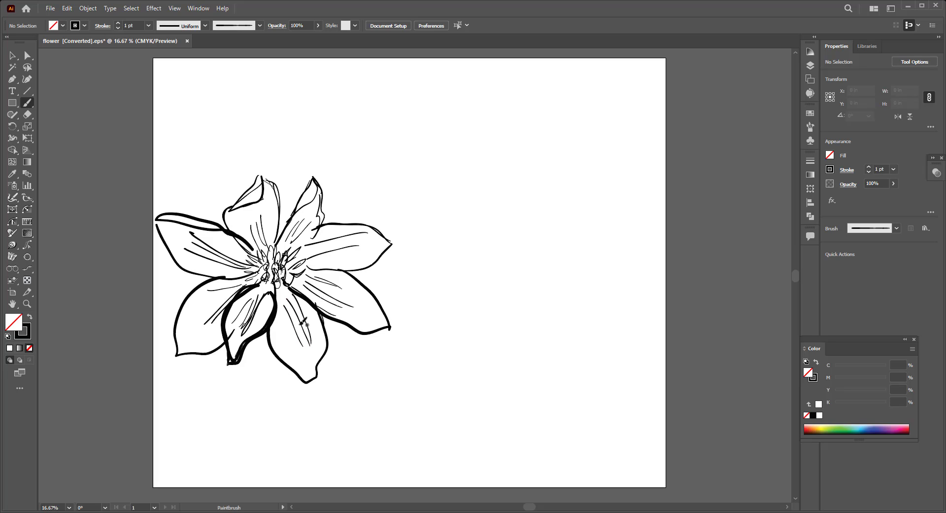
left_click_drag(282, 292, 291, 345)
- Retrace the top petal and thicken the right and lower-right petal outlines
left_click_drag(274, 184, 278, 242)
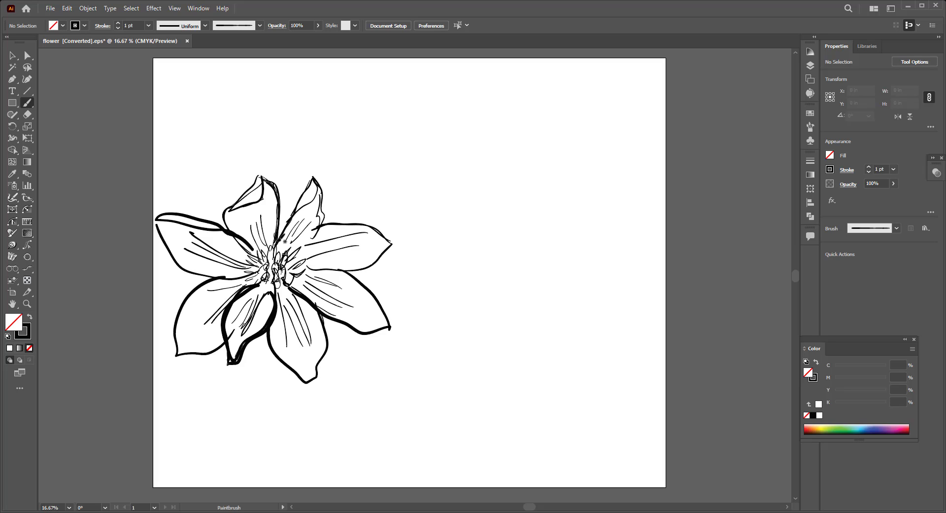
left_click_drag(309, 238, 312, 235)
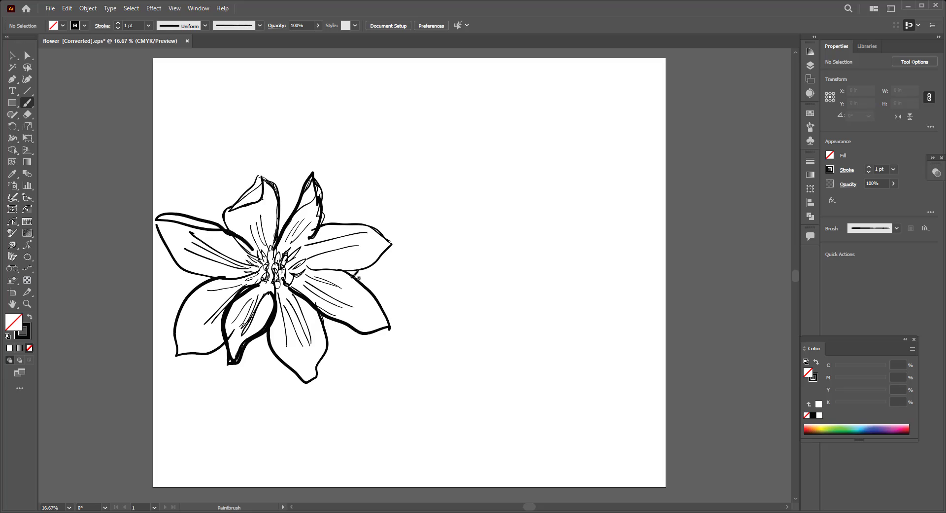
left_click_drag(347, 273, 390, 328)
left_click_drag(348, 274, 389, 317)
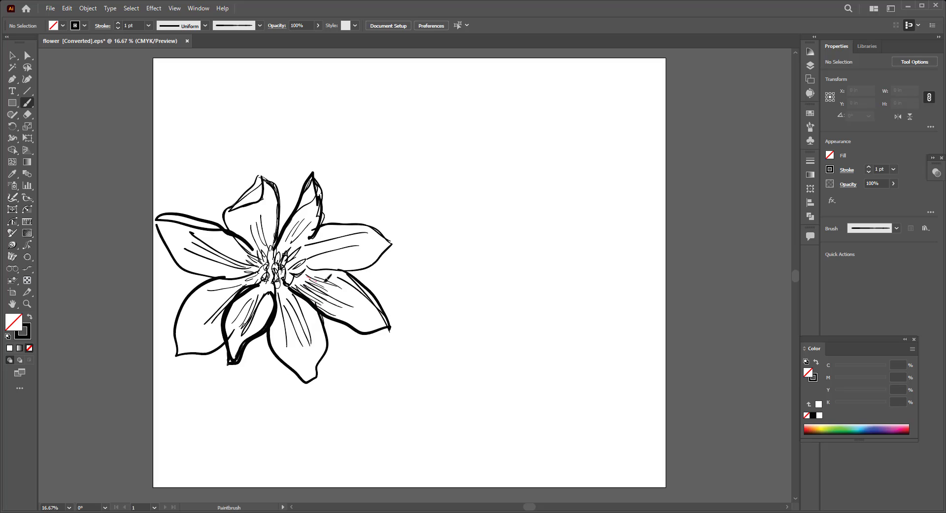
mouse_move(298, 260)
left_mouse_down()
mouse_move(364, 249)
mouse_move(297, 245)
mouse_move(313, 183)
left_mouse_up()
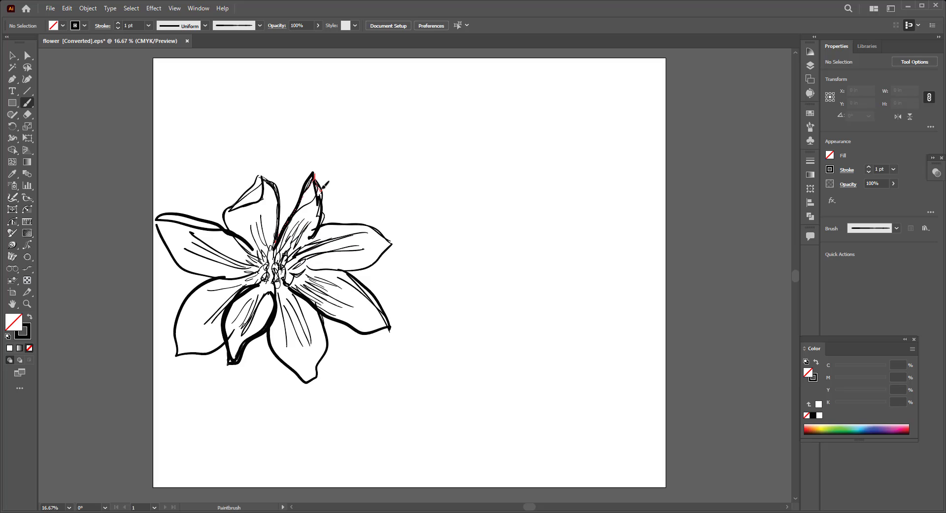
left_click_drag(319, 232, 320, 232)
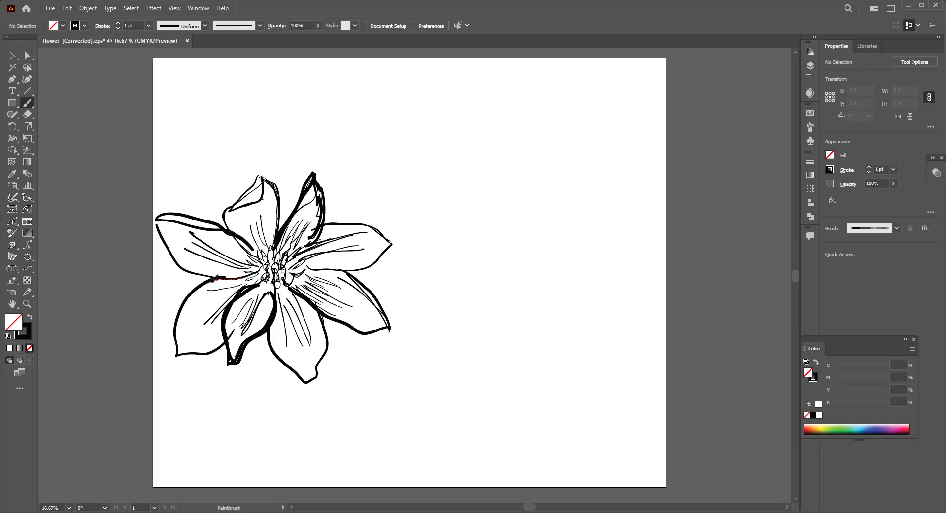
- Line the left petals' inner edges, trace the upper-left petal, and stroke around the centre
mouse_move(216, 279)
left_mouse_down()
mouse_move(182, 334)
mouse_move(217, 348)
left_mouse_up()
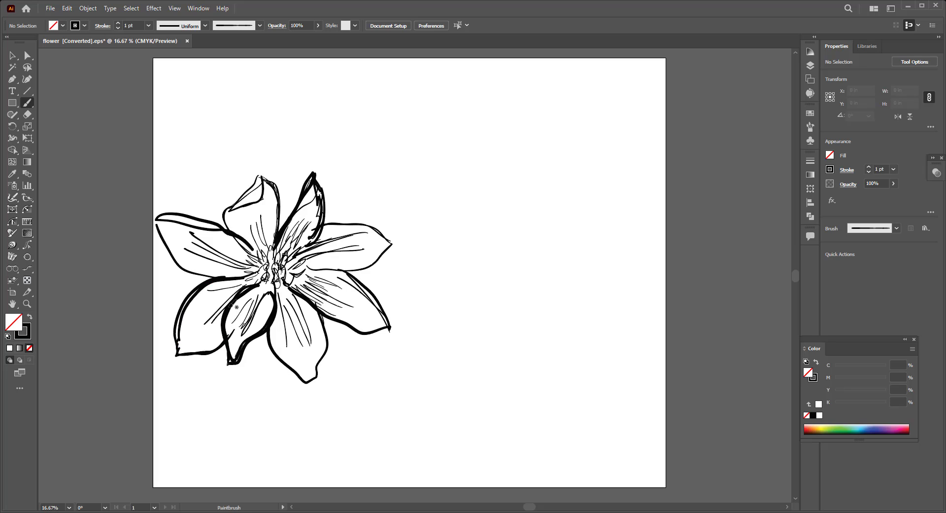
left_click_drag(236, 305, 228, 337)
mouse_move(229, 210)
left_mouse_down()
mouse_move(264, 177)
mouse_move(274, 183)
mouse_move(279, 229)
left_mouse_up()
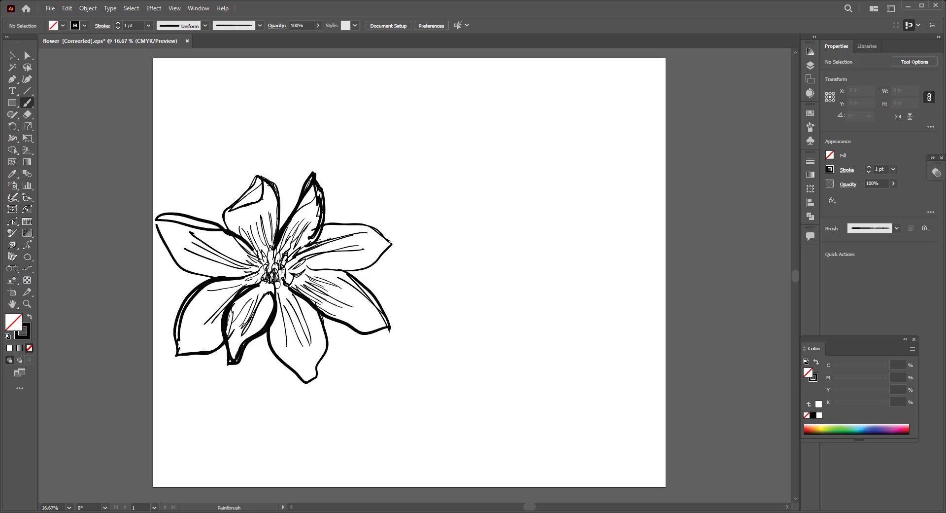
left_click_drag(259, 276, 280, 280)
left_click_drag(382, 234, 392, 243)
- Draw the butterfly's upper and lower wing outlines, body and an antenna
mouse_move(492, 350)
left_mouse_down()
mouse_move(442, 176)
mouse_move(465, 188)
left_mouse_up()
left_click_drag(512, 223, 508, 254)
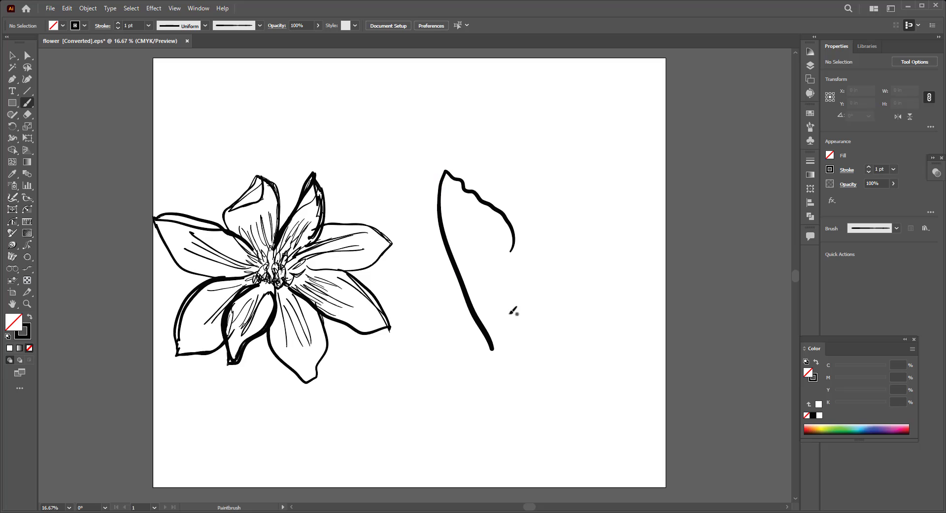
mouse_move(497, 351)
left_mouse_down()
mouse_move(508, 255)
mouse_move(570, 208)
mouse_move(639, 271)
mouse_move(602, 305)
mouse_move(522, 338)
mouse_move(510, 363)
mouse_move(488, 352)
mouse_move(506, 361)
mouse_move(514, 387)
mouse_move(491, 384)
mouse_move(515, 347)
mouse_move(510, 369)
left_mouse_up()
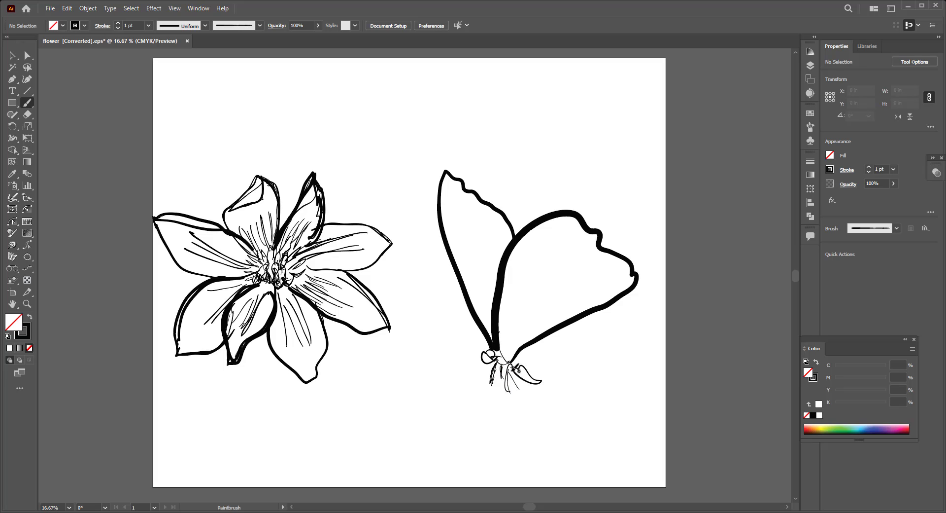
left_click_drag(519, 388, 523, 385)
left_click_drag(477, 330, 449, 312)
mouse_move(524, 356)
left_mouse_down()
mouse_move(597, 312)
mouse_move(654, 309)
left_mouse_up()
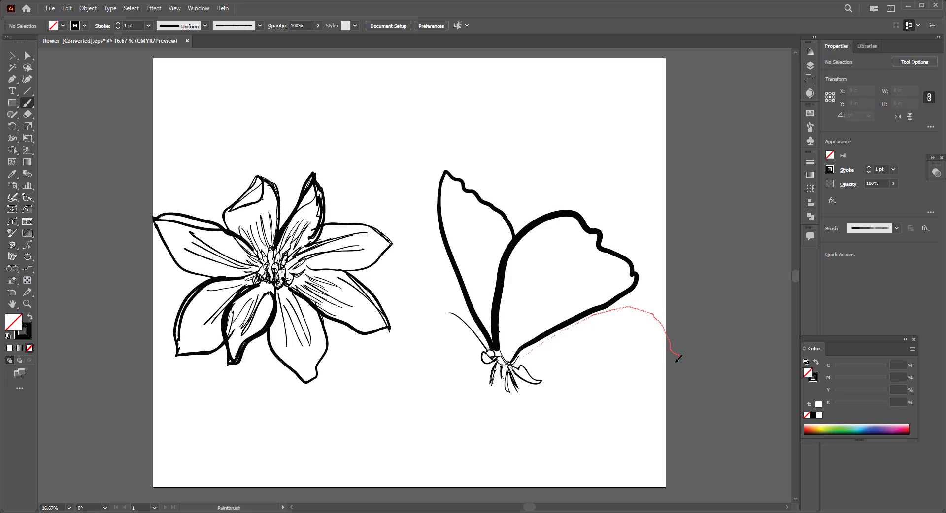
mouse_move(668, 371)
left_mouse_down()
mouse_move(525, 354)
mouse_move(510, 362)
mouse_move(523, 356)
mouse_move(507, 361)
mouse_move(503, 348)
left_mouse_up()
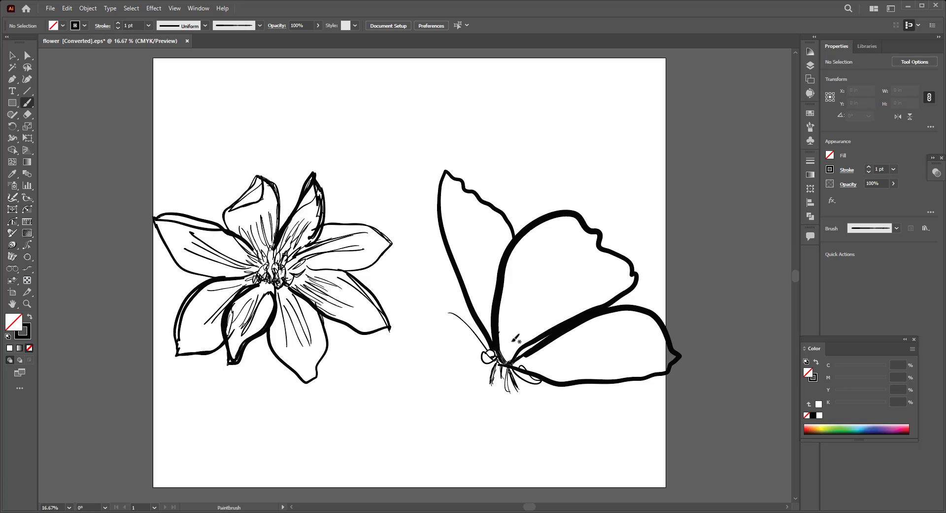
- Add vein lines in the upper wing, lower-body strokes, and thin lines along the lower wing
left_click_drag(504, 346, 582, 236)
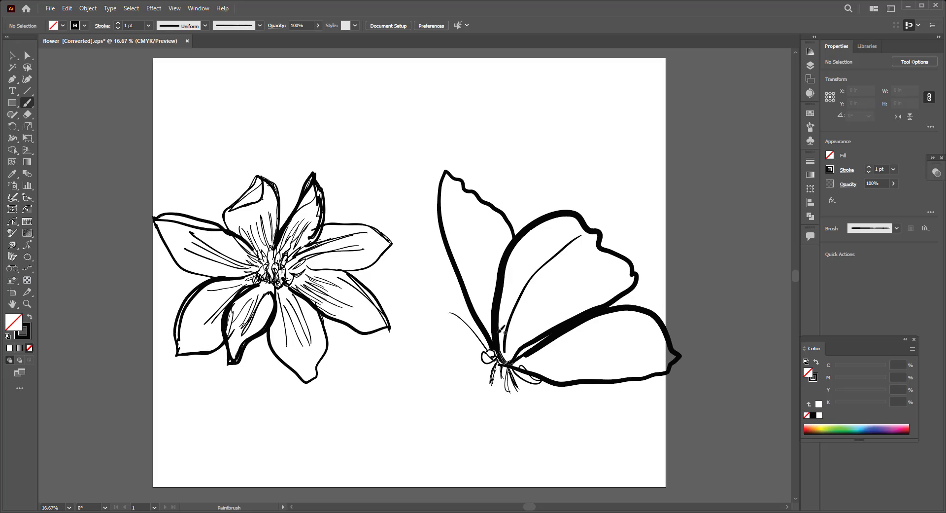
mouse_move(501, 313)
left_mouse_down()
mouse_move(567, 221)
mouse_move(560, 210)
left_mouse_up()
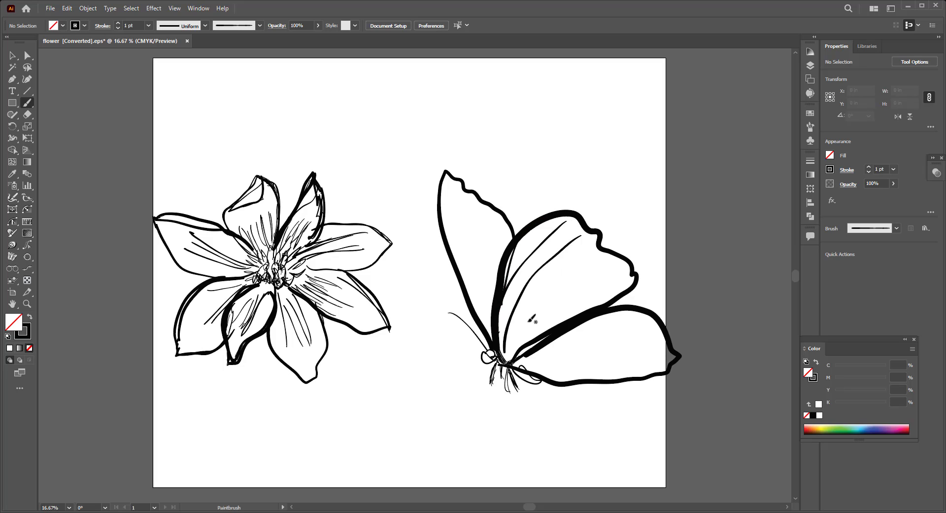
mouse_move(510, 362)
left_mouse_down()
mouse_move(606, 262)
mouse_move(622, 264)
mouse_move(611, 250)
left_mouse_up()
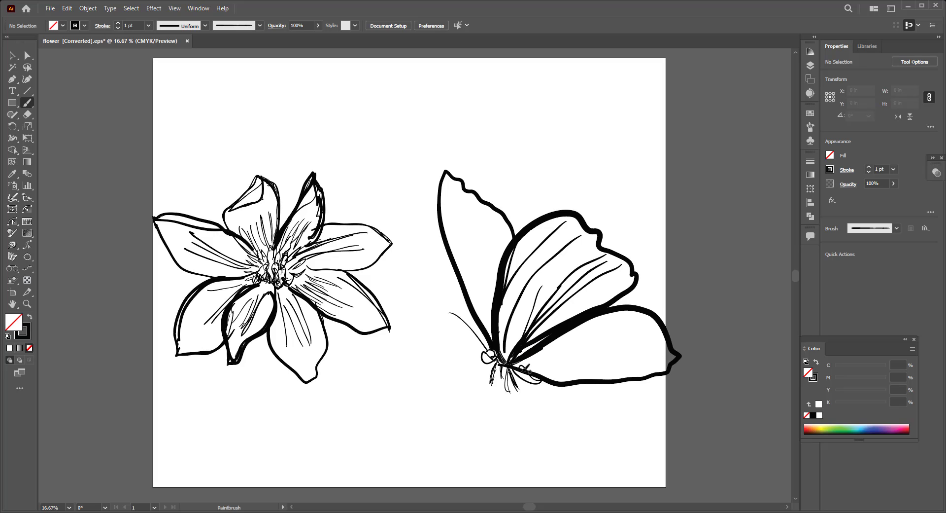
left_click_drag(533, 382, 543, 373)
left_click_drag(543, 374, 541, 377)
left_click_drag(527, 361, 619, 313)
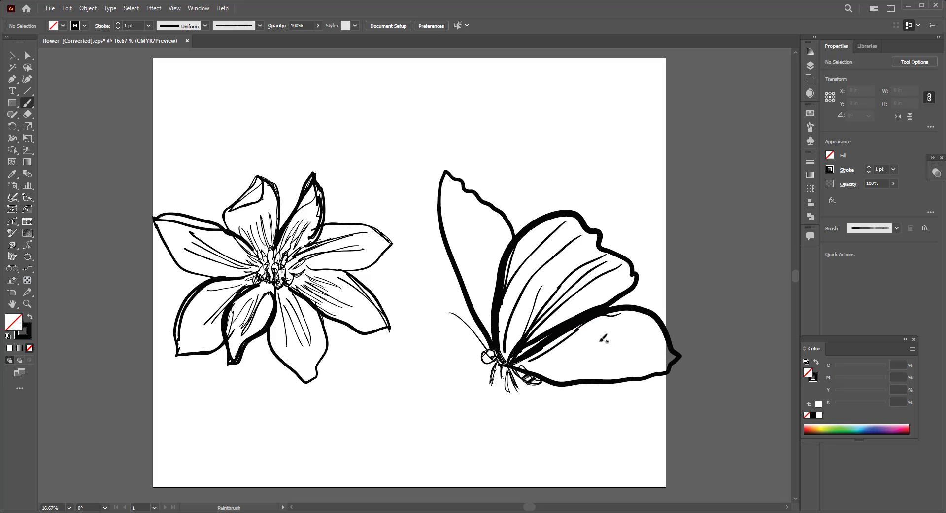
left_click_drag(536, 362, 603, 353)
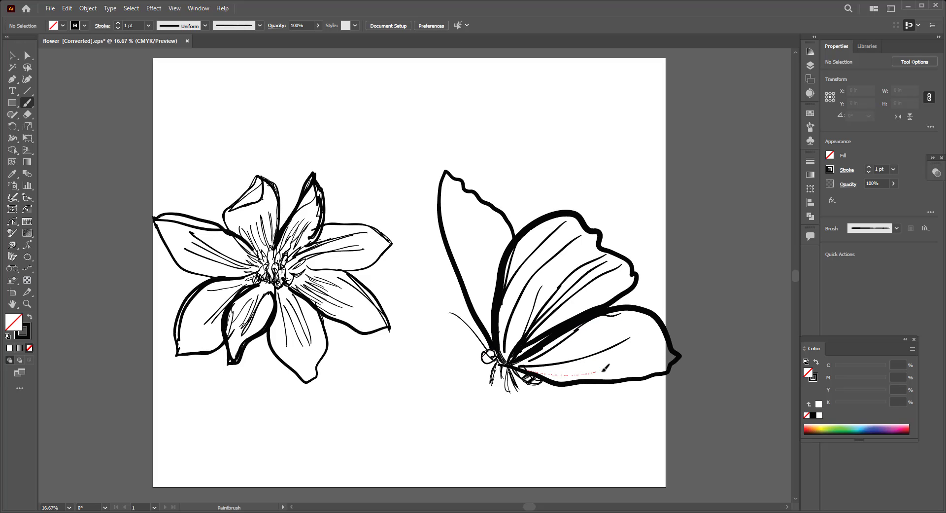
left_click_drag(528, 369, 631, 363)
- Vein and hatch the left wing and thicken its outer edge, undoing one stray hatch
mouse_move(497, 345)
left_mouse_down()
mouse_move(485, 202)
mouse_move(462, 186)
mouse_move(455, 214)
left_mouse_up()
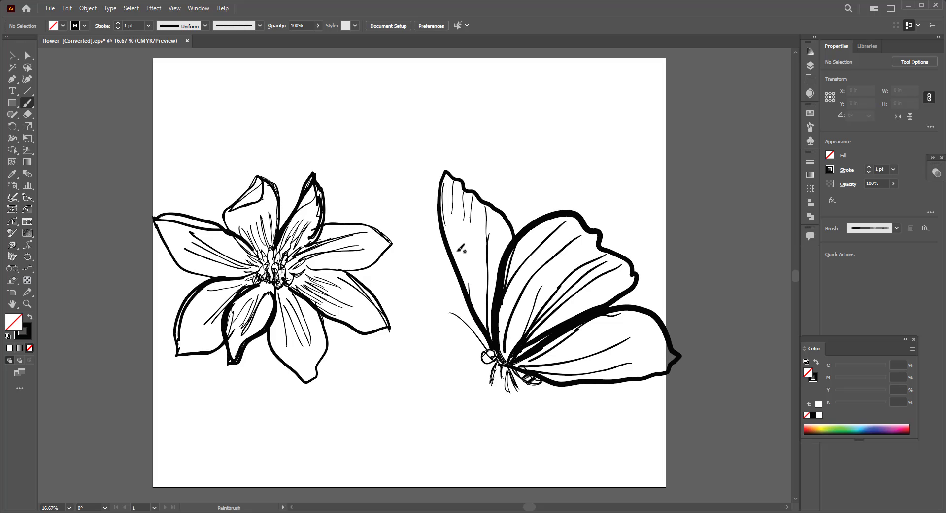
left_click_drag(446, 178, 500, 354)
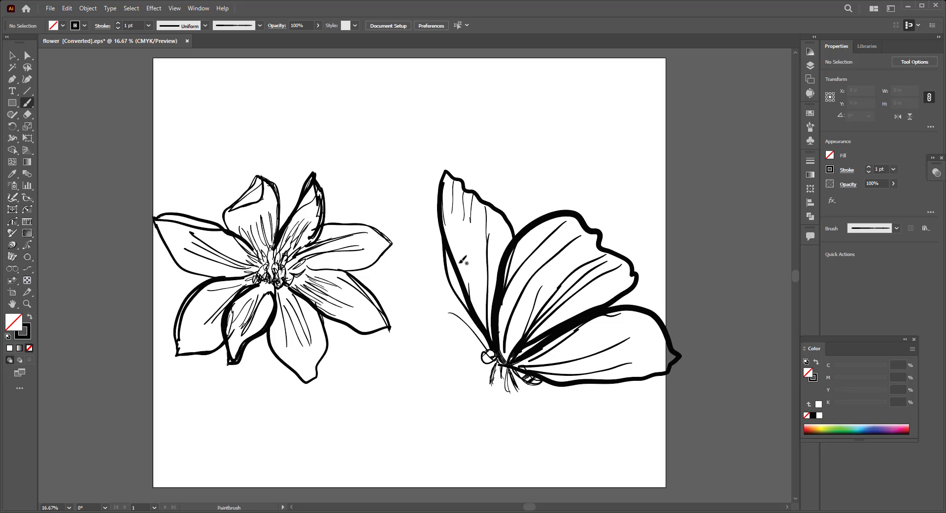
left_click_drag(464, 260, 467, 305)
key("ctrl+z")
key("ctrl+z")
key("ctrl+z")
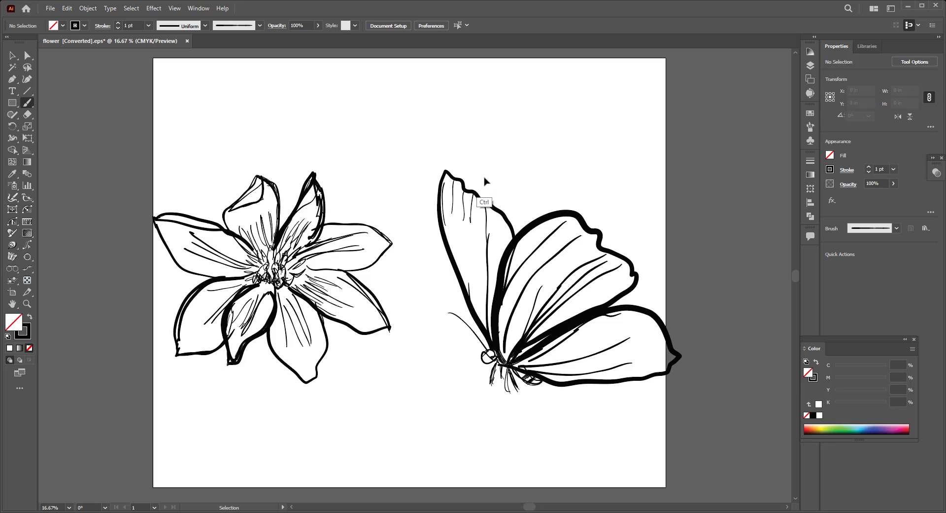
mouse_move(454, 265)
left_mouse_down()
mouse_move(478, 325)
mouse_move(446, 232)
left_mouse_up()
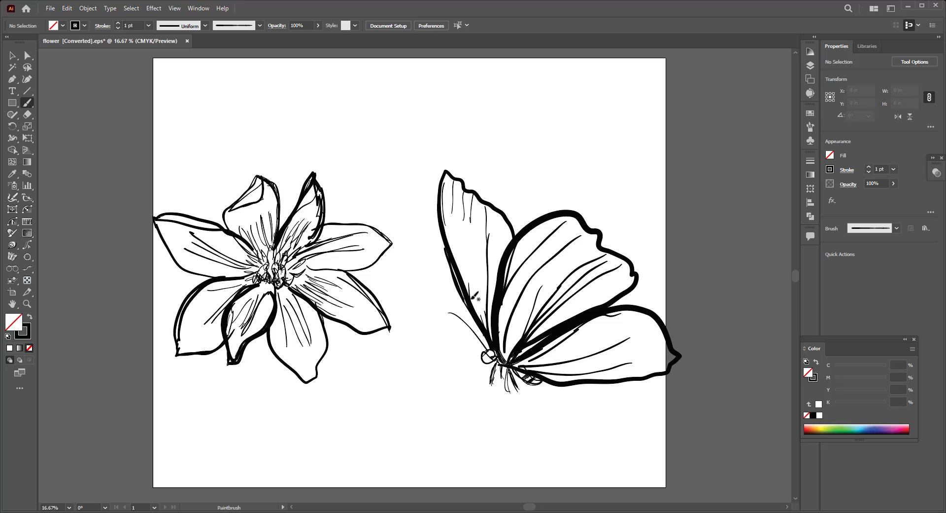
mouse_move(490, 333)
left_mouse_down()
mouse_move(492, 289)
mouse_move(482, 328)
left_mouse_up()
mouse_move(488, 296)
left_mouse_down()
mouse_move(484, 326)
mouse_move(495, 317)
mouse_move(508, 353)
mouse_move(507, 322)
left_mouse_up()
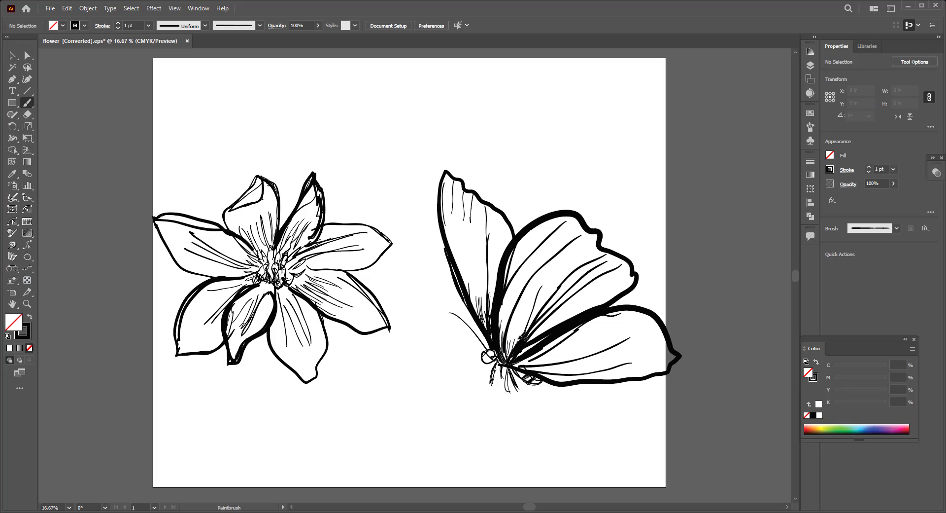
left_click_drag(515, 367, 510, 364)
left_click_drag(470, 286, 479, 309)
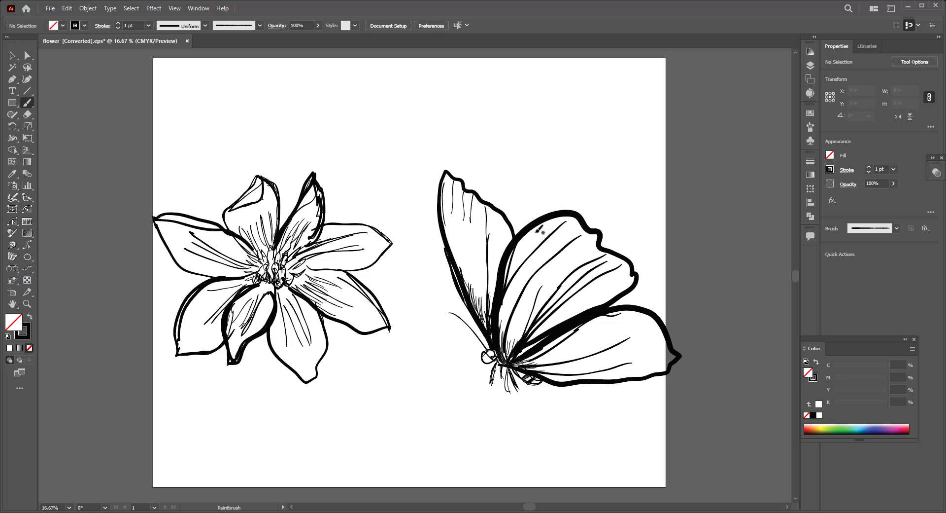
- Hatch the right wing's top edge and lower wing tip, and add strokes near the head
mouse_move(545, 231)
left_mouse_down()
mouse_move(590, 220)
mouse_move(586, 239)
left_mouse_up()
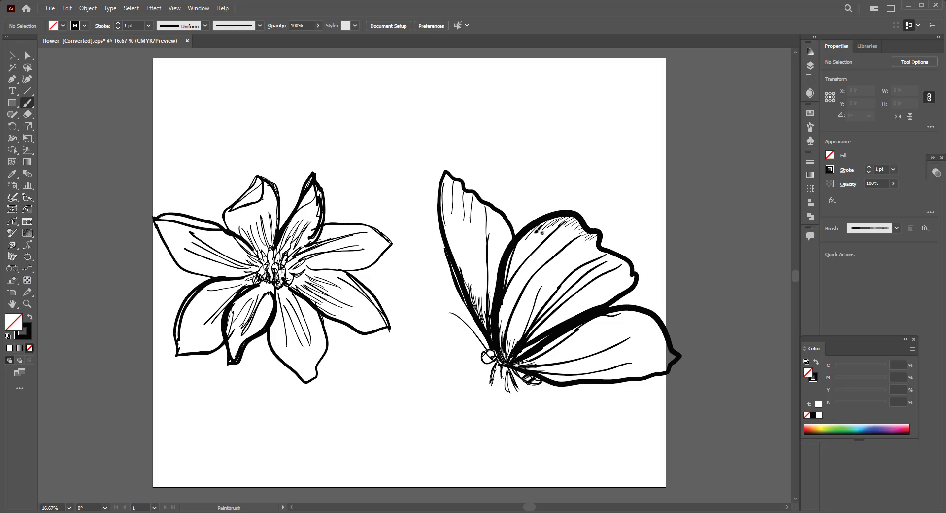
mouse_move(530, 237)
left_mouse_down()
mouse_move(555, 221)
mouse_move(541, 226)
left_mouse_up()
left_click_drag(511, 261, 522, 250)
mouse_move(617, 295)
left_mouse_down()
mouse_move(635, 283)
mouse_move(619, 253)
mouse_move(625, 266)
mouse_move(598, 249)
left_mouse_up()
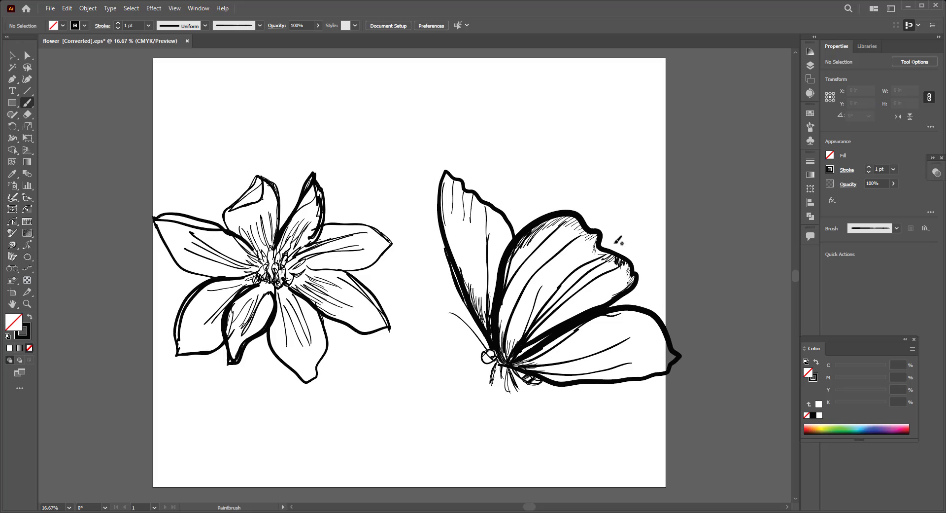
mouse_move(663, 320)
left_mouse_down()
mouse_move(640, 330)
mouse_move(649, 350)
left_mouse_up()
left_click_drag(671, 363, 657, 374)
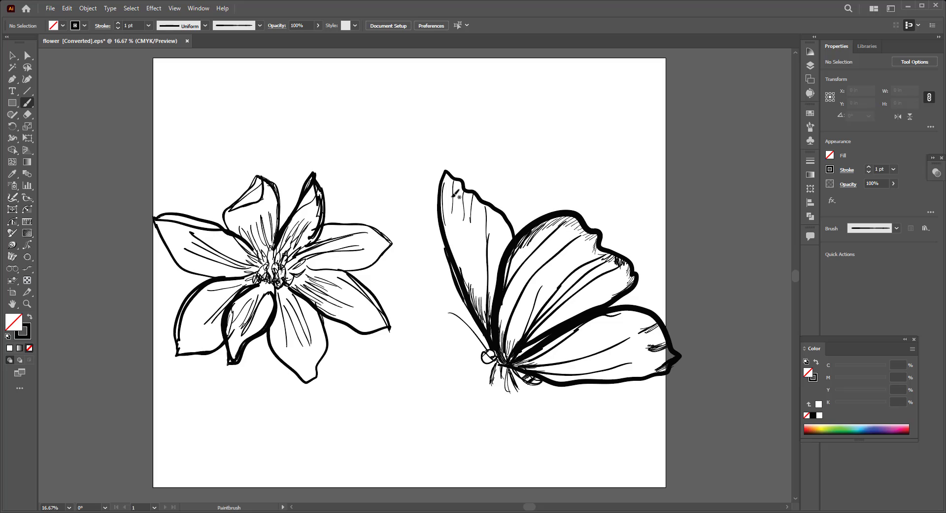
left_click_drag(447, 196, 450, 172)
mouse_move(488, 341)
left_mouse_down()
mouse_move(497, 351)
mouse_move(489, 348)
left_mouse_up()
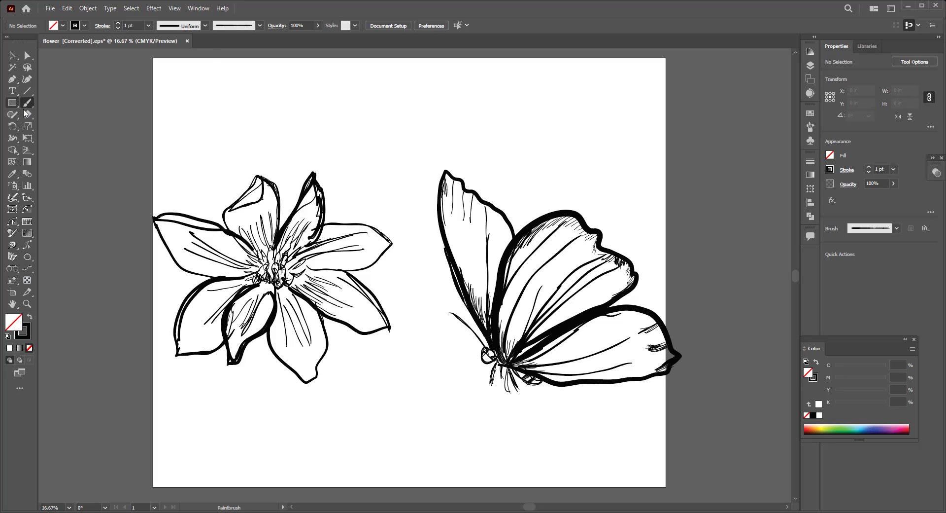
- Make Layer 3 the active layer and switch to the Blob Brush
key("F7")
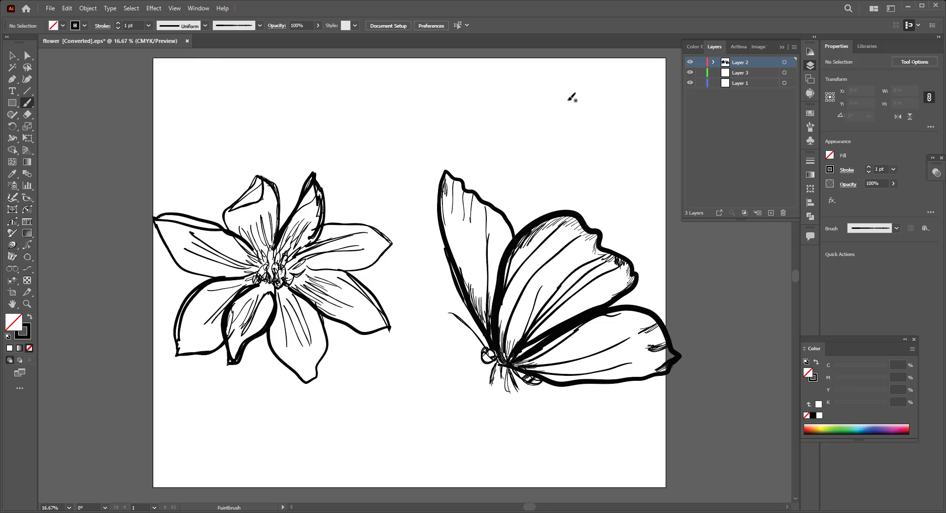
left_click(738, 73)
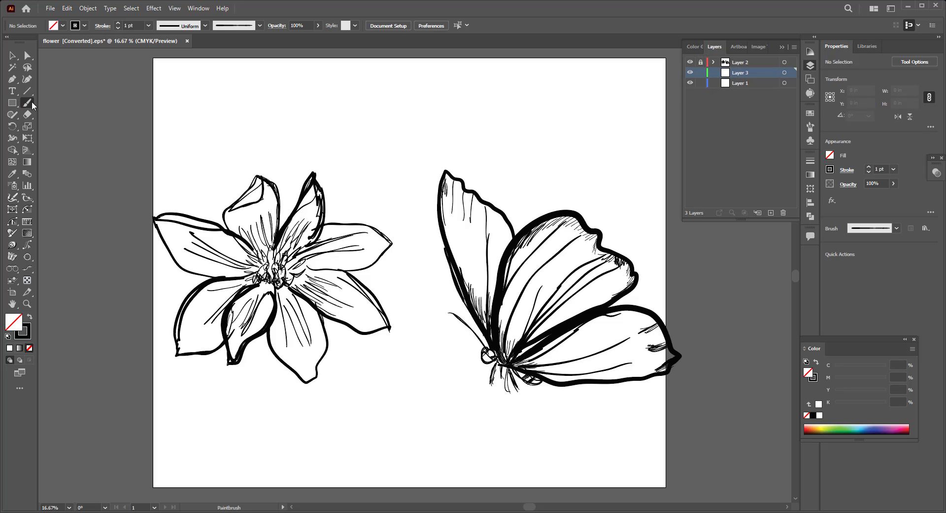
key("shift+b")
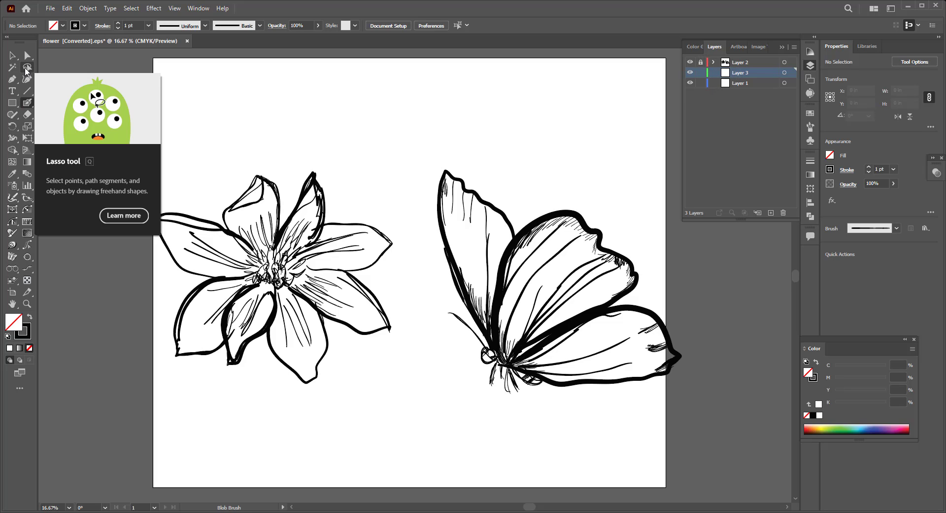
- Set the stroke colour to light purple and paint it into the upper petal
double_click(31, 332)
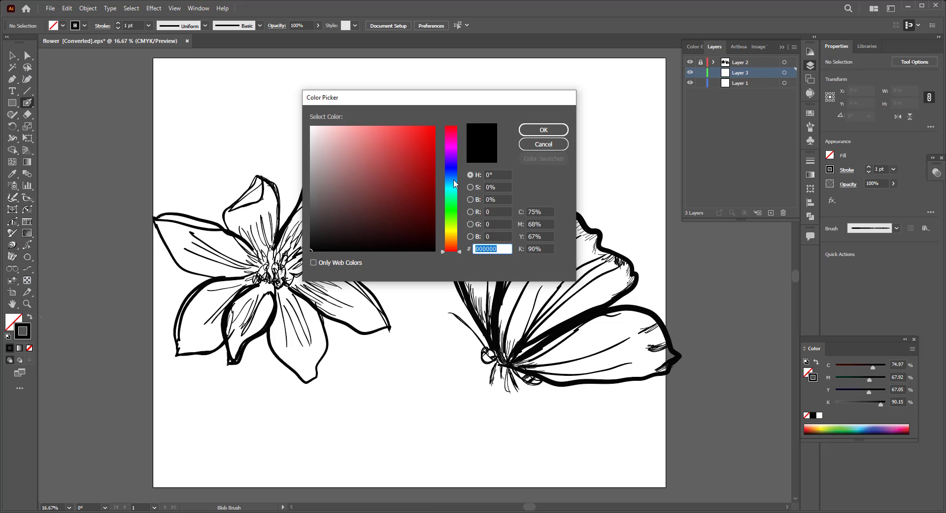
mouse_move(451, 172)
left_mouse_down()
mouse_move(457, 184)
mouse_move(453, 158)
left_mouse_up()
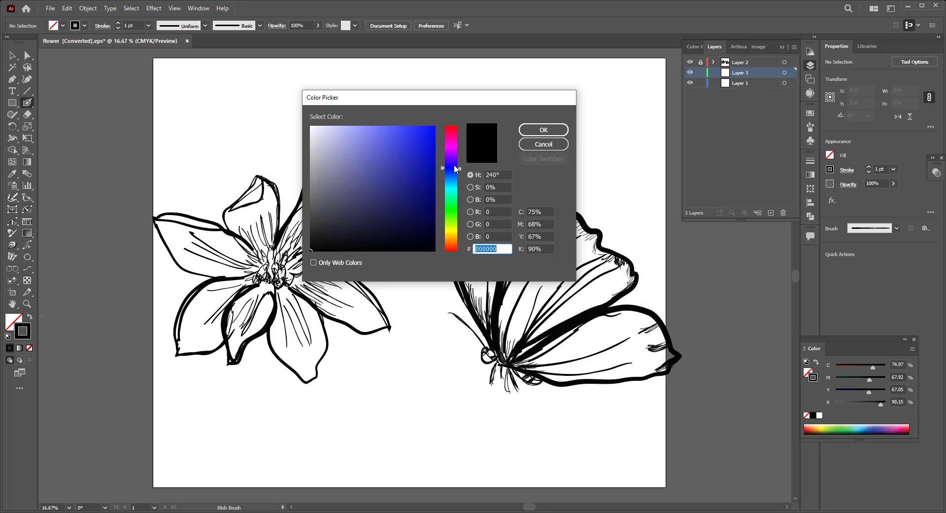
left_click_drag(373, 133, 366, 129)
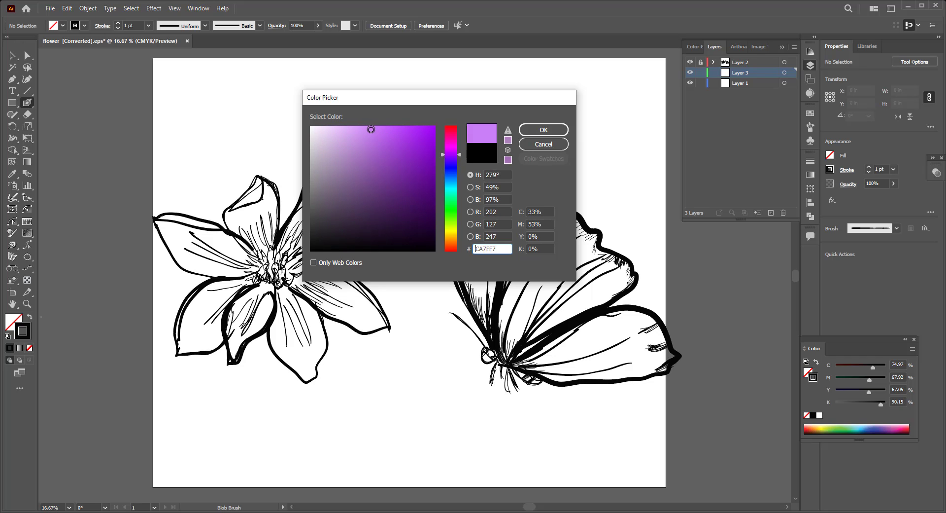
left_click(544, 130)
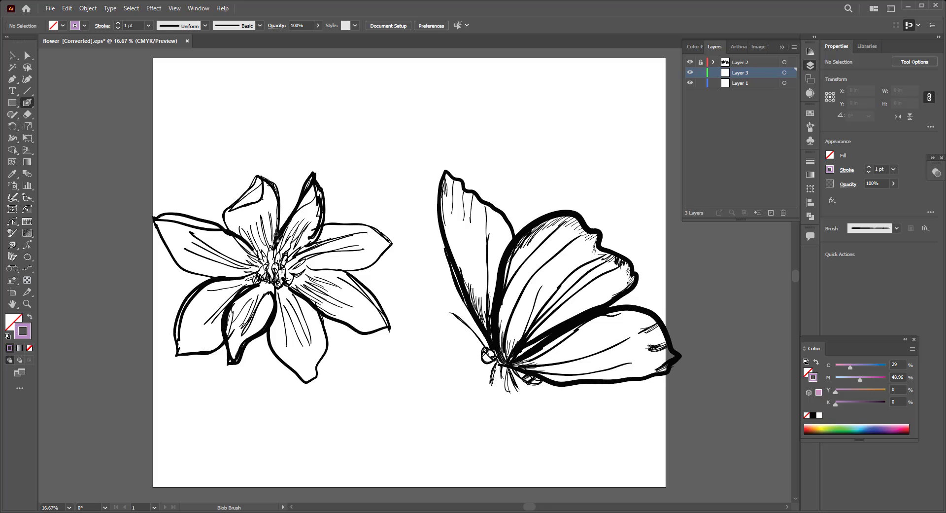
mouse_move(279, 244)
left_mouse_down()
mouse_move(306, 198)
mouse_move(311, 238)
mouse_move(311, 220)
mouse_move(289, 252)
left_mouse_up()
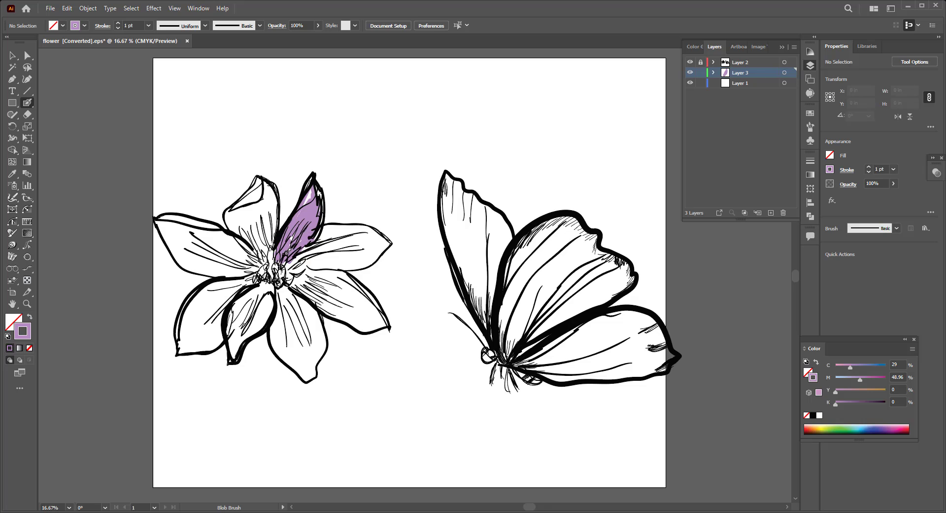
- Change the brush colour to golden yellow EDC956 and paint the flower's centre
double_click(28, 335)
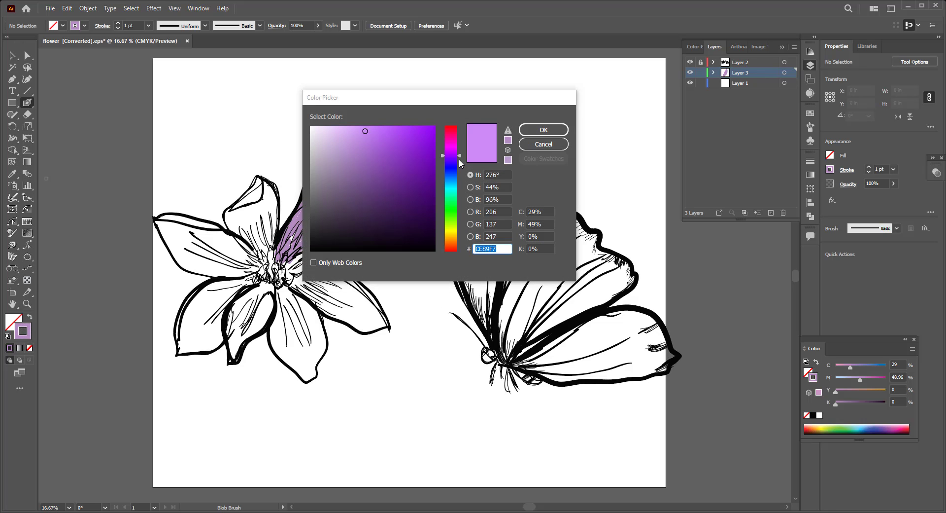
left_click_drag(451, 156, 451, 235)
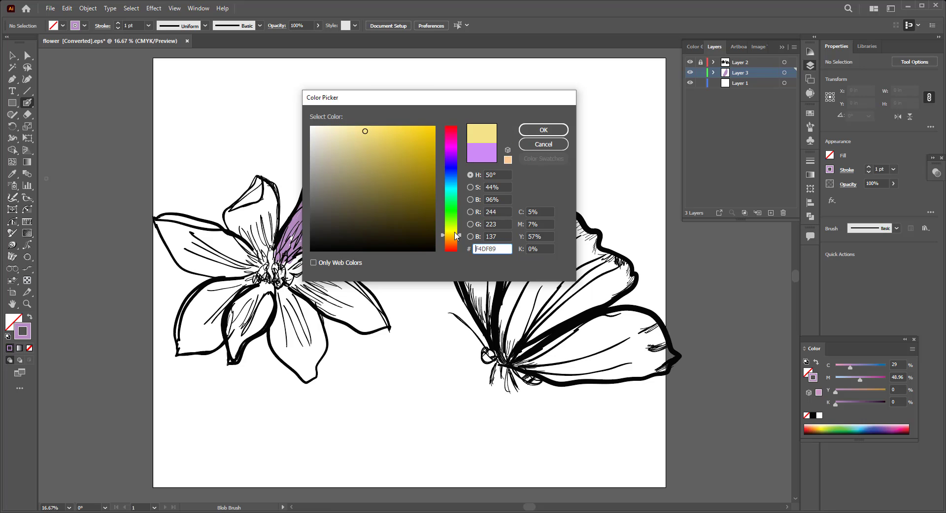
left_click(389, 133)
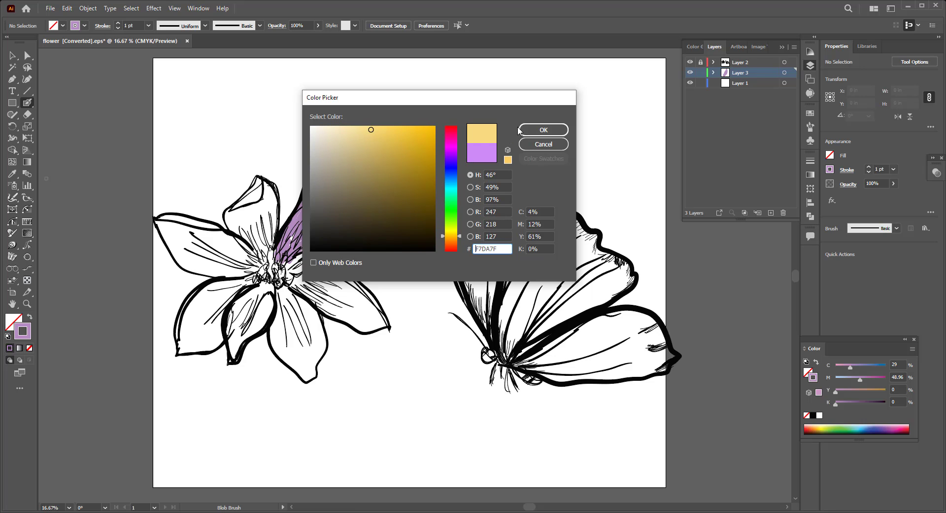
left_click(544, 129)
mouse_move(279, 250)
left_mouse_down()
mouse_move(275, 261)
mouse_move(292, 266)
mouse_move(279, 278)
mouse_move(271, 259)
mouse_move(258, 271)
mouse_move(288, 280)
mouse_move(299, 263)
left_mouse_up()
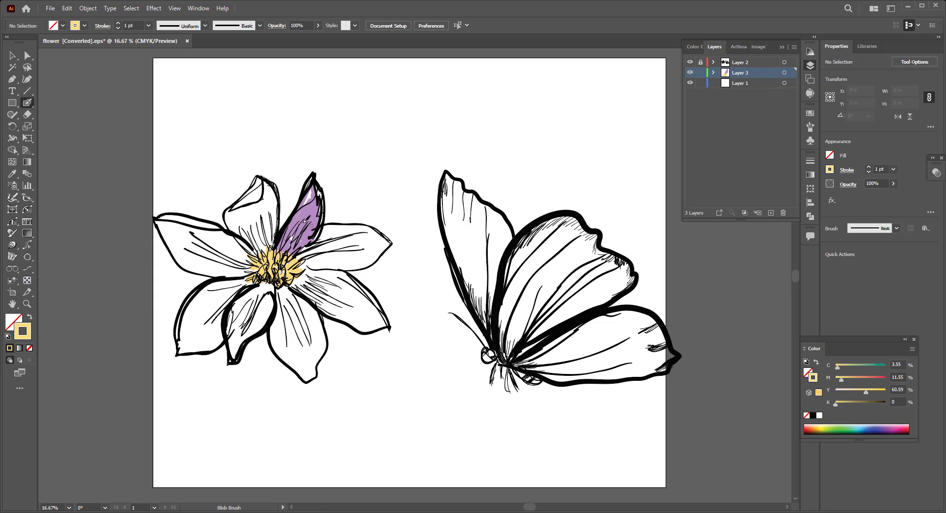
left_click(12, 174)
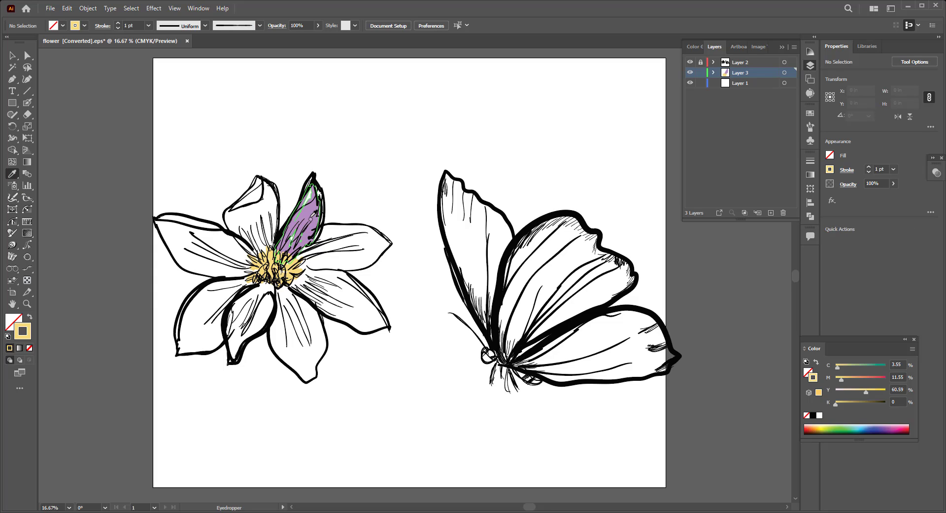
- Sample the petal's purple and paint it over the top and upper petals
left_click(311, 215)
left_click(27, 103)
mouse_move(274, 203)
left_mouse_down()
mouse_move(270, 240)
mouse_move(269, 191)
left_mouse_up()
mouse_move(282, 203)
left_mouse_down()
mouse_move(272, 209)
mouse_move(273, 242)
mouse_move(254, 219)
mouse_move(265, 194)
mouse_move(231, 212)
mouse_move(273, 254)
mouse_move(229, 211)
mouse_move(260, 202)
mouse_move(259, 239)
mouse_move(232, 223)
mouse_move(268, 246)
mouse_move(270, 209)
left_mouse_up()
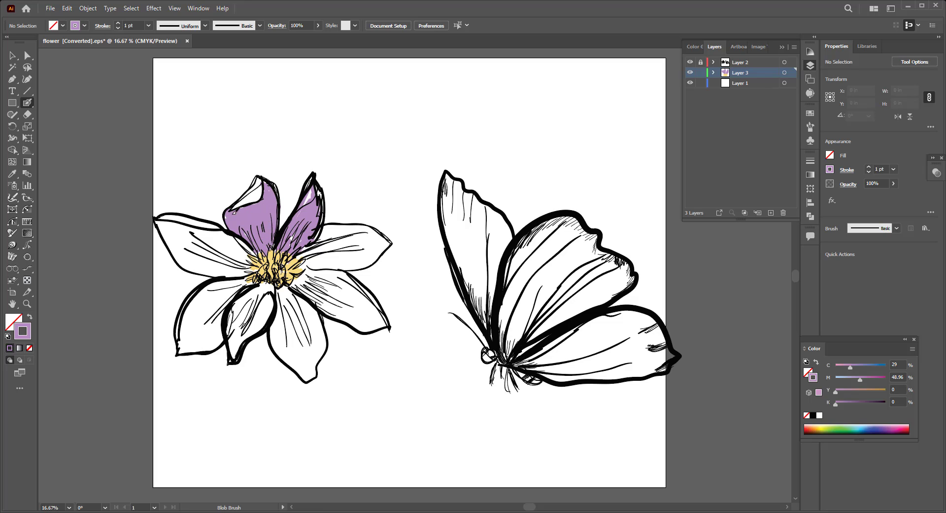
left_click_drag(313, 202, 315, 182)
left_click_drag(311, 240, 318, 183)
- Paint purple over the left petal, gaps beside the centre, and the lower-left petal
mouse_move(249, 242)
left_mouse_down()
mouse_move(163, 226)
mouse_move(189, 264)
mouse_move(225, 274)
mouse_move(252, 275)
mouse_move(239, 245)
mouse_move(220, 238)
mouse_move(185, 249)
mouse_move(159, 224)
mouse_move(186, 266)
mouse_move(205, 256)
mouse_move(180, 238)
mouse_move(210, 263)
mouse_move(170, 228)
mouse_move(234, 261)
mouse_move(187, 251)
mouse_move(205, 272)
mouse_move(237, 264)
mouse_move(210, 251)
mouse_move(240, 254)
mouse_move(212, 234)
mouse_move(190, 237)
left_mouse_up()
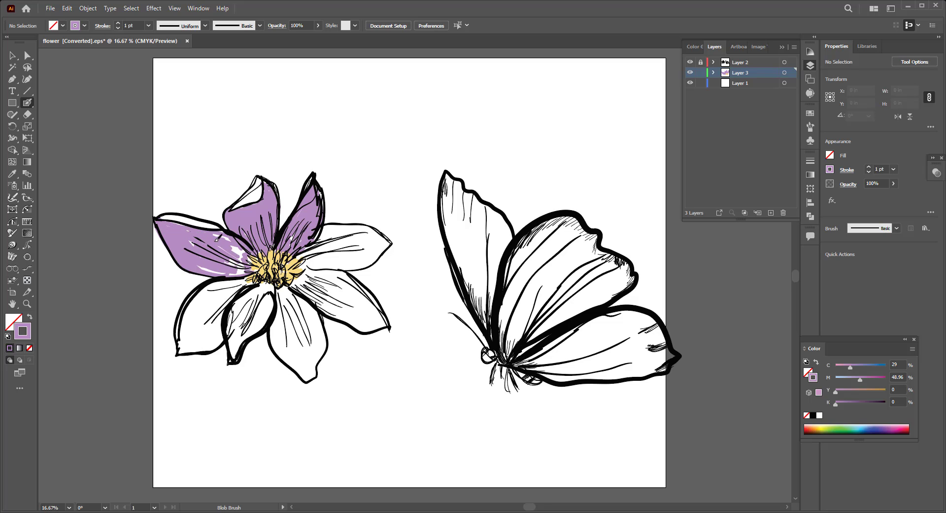
mouse_move(234, 233)
left_mouse_down()
mouse_move(244, 250)
mouse_move(231, 259)
mouse_move(242, 254)
mouse_move(242, 266)
left_mouse_up()
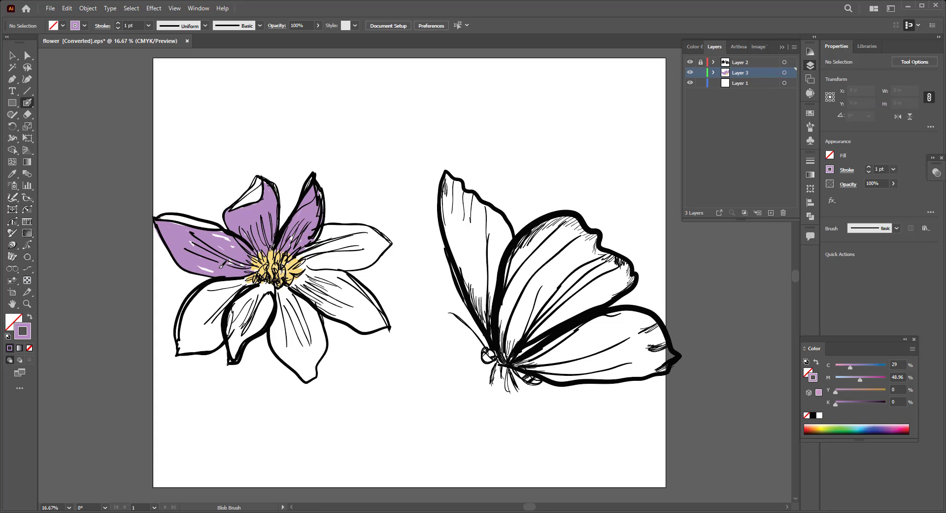
left_click_drag(226, 255, 233, 236)
mouse_move(230, 288)
left_mouse_down()
mouse_move(187, 320)
mouse_move(244, 284)
mouse_move(207, 288)
mouse_move(179, 345)
mouse_move(227, 279)
mouse_move(185, 347)
mouse_move(198, 311)
mouse_move(217, 298)
mouse_move(221, 323)
mouse_move(241, 283)
mouse_move(215, 321)
mouse_move(222, 343)
mouse_move(197, 350)
mouse_move(226, 340)
mouse_move(218, 320)
mouse_move(187, 346)
mouse_move(222, 325)
mouse_move(196, 316)
left_mouse_up()
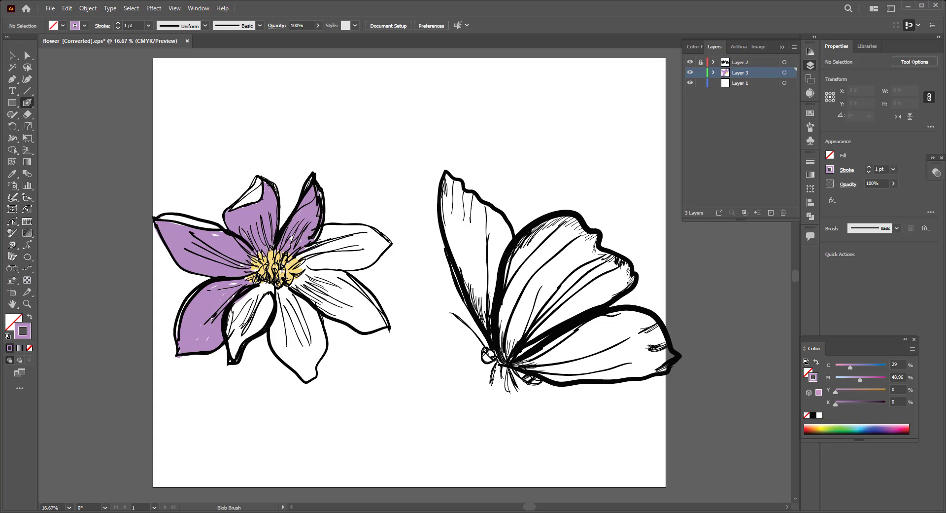
- Cover the lower-left petal's specks and paint the right, right-tip and lower petal edges purple
left_click_drag(180, 339, 209, 281)
mouse_move(322, 227)
left_mouse_down()
mouse_move(392, 243)
mouse_move(380, 260)
mouse_move(348, 270)
mouse_move(309, 267)
mouse_move(318, 240)
mouse_move(316, 257)
mouse_move(327, 239)
mouse_move(338, 246)
mouse_move(330, 245)
mouse_move(342, 224)
mouse_move(358, 247)
mouse_move(350, 233)
mouse_move(365, 226)
mouse_move(370, 249)
mouse_move(388, 239)
mouse_move(360, 257)
mouse_move(313, 264)
mouse_move(360, 256)
left_mouse_up()
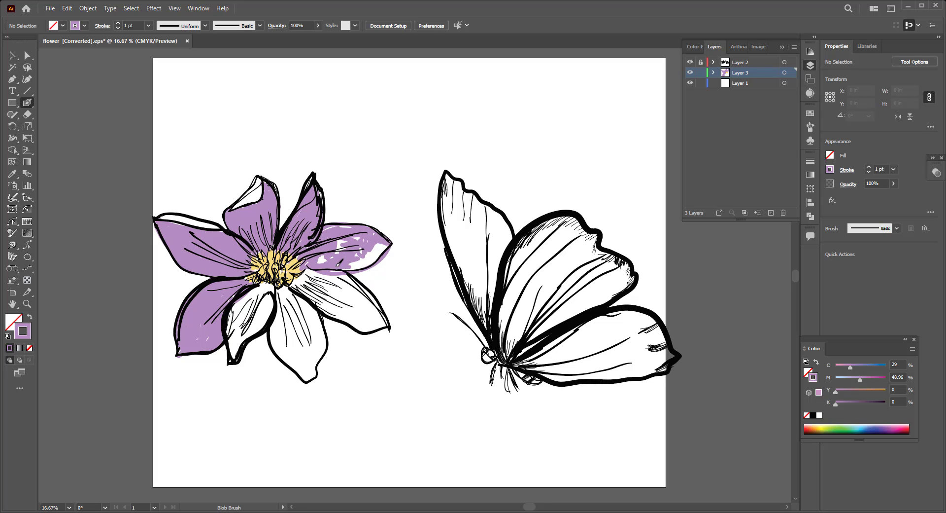
mouse_move(360, 256)
left_mouse_down()
mouse_move(345, 268)
mouse_move(384, 244)
mouse_move(372, 264)
mouse_move(367, 246)
mouse_move(375, 250)
mouse_move(343, 244)
mouse_move(361, 236)
mouse_move(329, 230)
mouse_move(319, 251)
mouse_move(392, 327)
mouse_move(367, 335)
mouse_move(302, 289)
mouse_move(315, 271)
mouse_move(325, 274)
mouse_move(318, 296)
mouse_move(333, 298)
mouse_move(309, 269)
mouse_move(303, 281)
mouse_move(321, 268)
mouse_move(312, 270)
mouse_move(354, 284)
mouse_move(381, 315)
mouse_move(320, 276)
mouse_move(306, 289)
mouse_move(359, 318)
mouse_move(339, 285)
mouse_move(332, 308)
mouse_move(351, 308)
mouse_move(369, 327)
mouse_move(369, 310)
left_mouse_up()
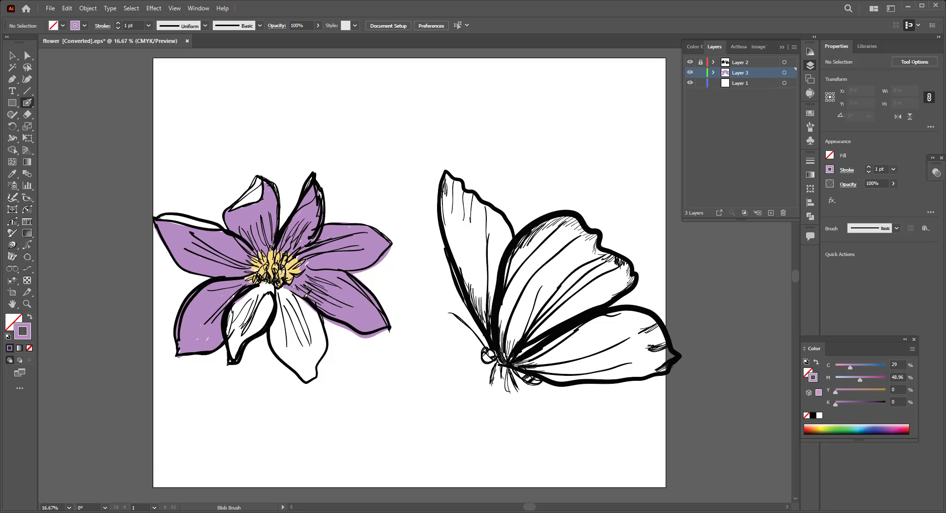
mouse_move(320, 318)
left_mouse_down()
mouse_move(320, 368)
mouse_move(273, 335)
mouse_move(279, 290)
mouse_move(283, 353)
mouse_move(313, 312)
mouse_move(320, 323)
mouse_move(301, 302)
left_mouse_up()
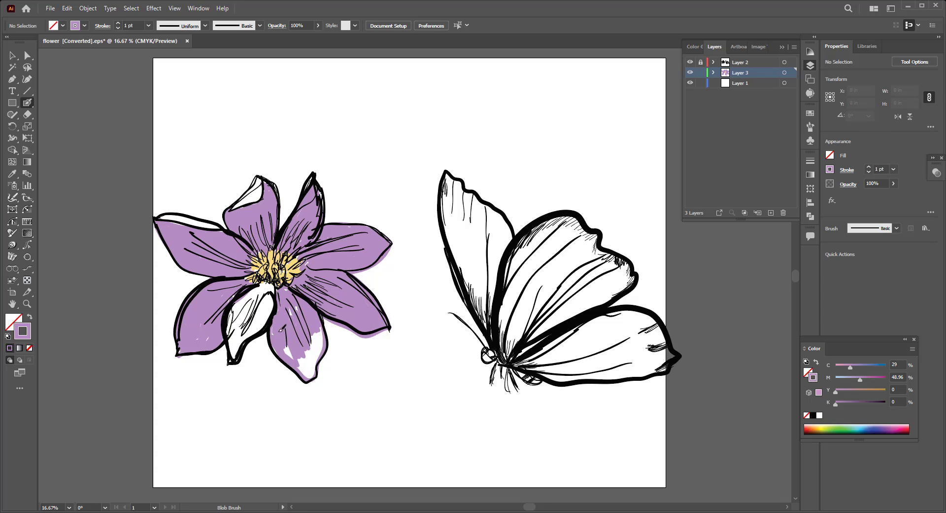
- Paint purple over the last white patches on the lower-left and lower-centre petals
mouse_move(281, 329)
left_mouse_down()
mouse_move(294, 356)
mouse_move(310, 330)
left_mouse_up()
mouse_move(251, 301)
left_mouse_down()
mouse_move(231, 328)
mouse_move(236, 357)
mouse_move(261, 325)
mouse_move(275, 298)
mouse_move(233, 347)
mouse_move(271, 286)
left_mouse_up()
mouse_move(242, 321)
left_mouse_down()
mouse_move(237, 349)
mouse_move(235, 312)
left_mouse_up()
left_click_drag(254, 304, 266, 307)
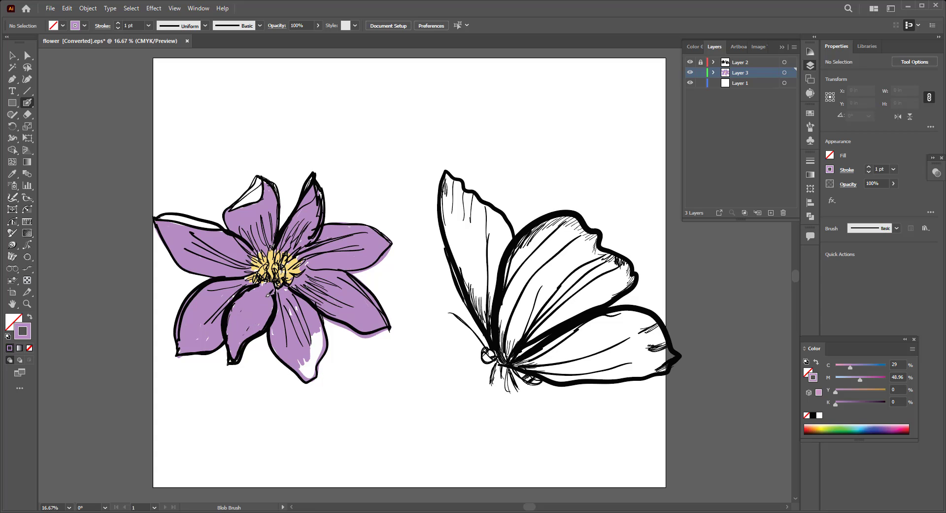
left_click_drag(268, 295, 258, 290)
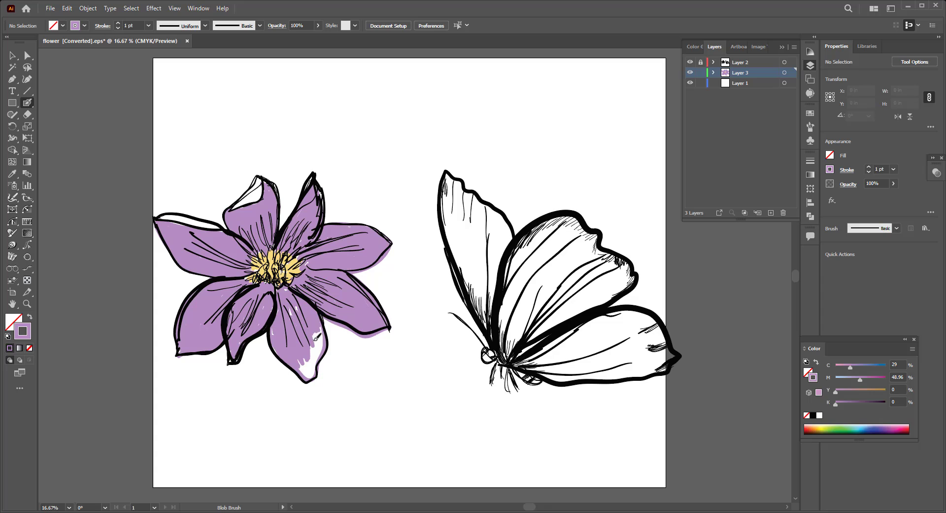
mouse_move(323, 335)
left_mouse_down()
mouse_move(302, 349)
mouse_move(310, 369)
left_mouse_up()
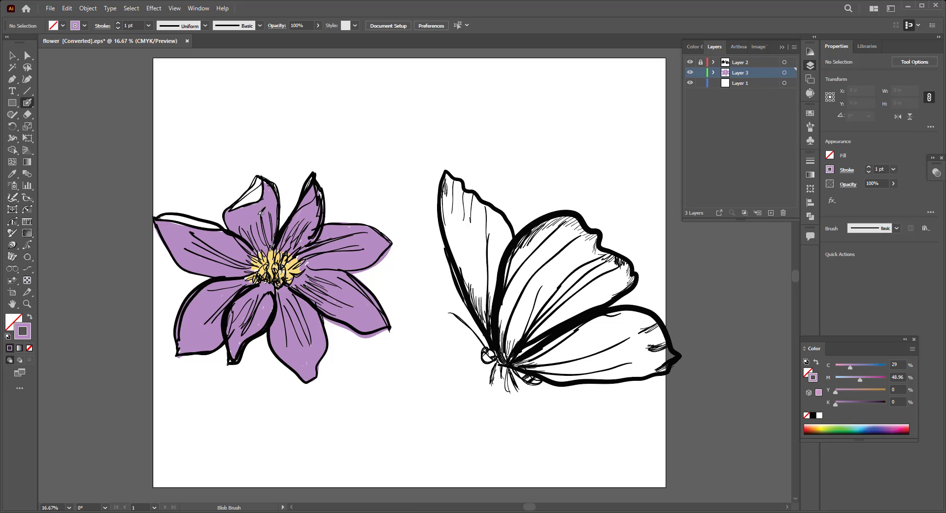
- Switch the brush to darker purple 8D52A3 and shade the top petal's tip and left petal's upper edge
double_click(28, 336)
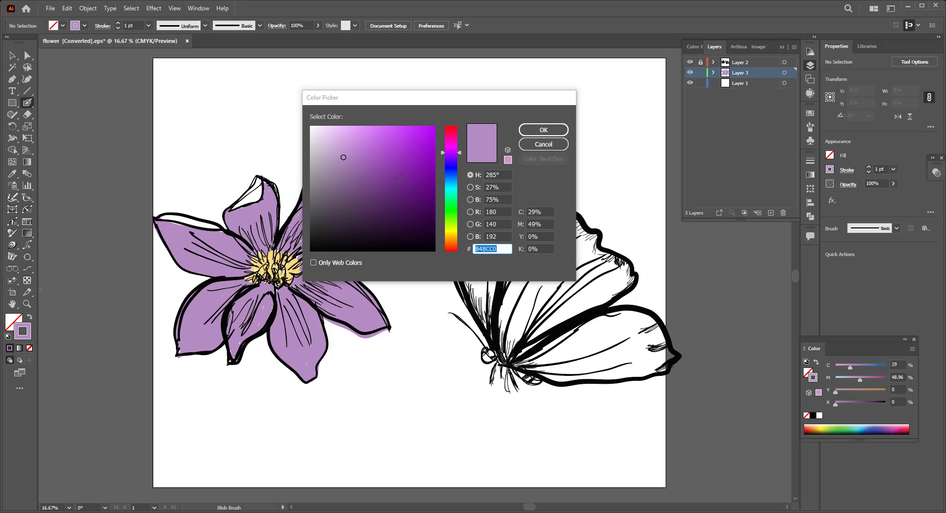
left_click(373, 170)
left_click(544, 129)
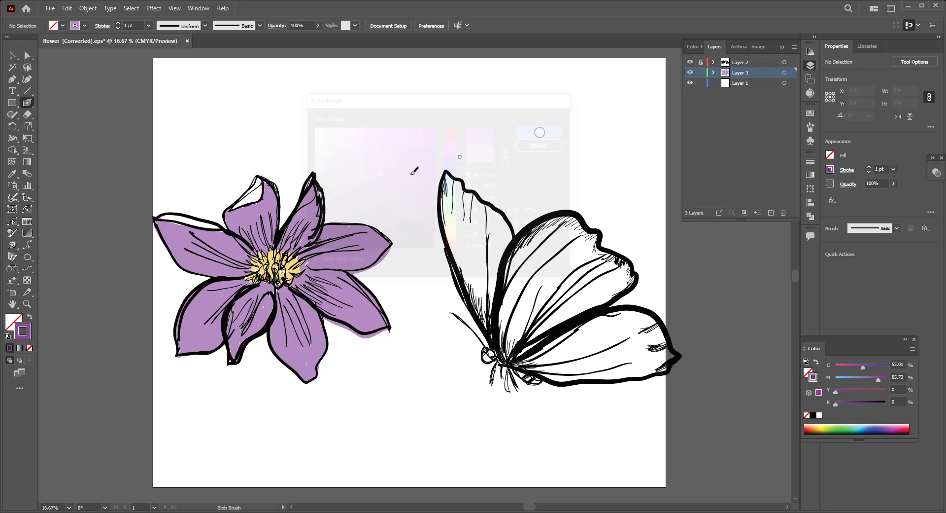
mouse_move(254, 196)
left_mouse_down()
mouse_move(241, 201)
mouse_move(264, 180)
mouse_move(262, 192)
mouse_move(261, 172)
mouse_move(258, 181)
mouse_move(311, 198)
left_mouse_up()
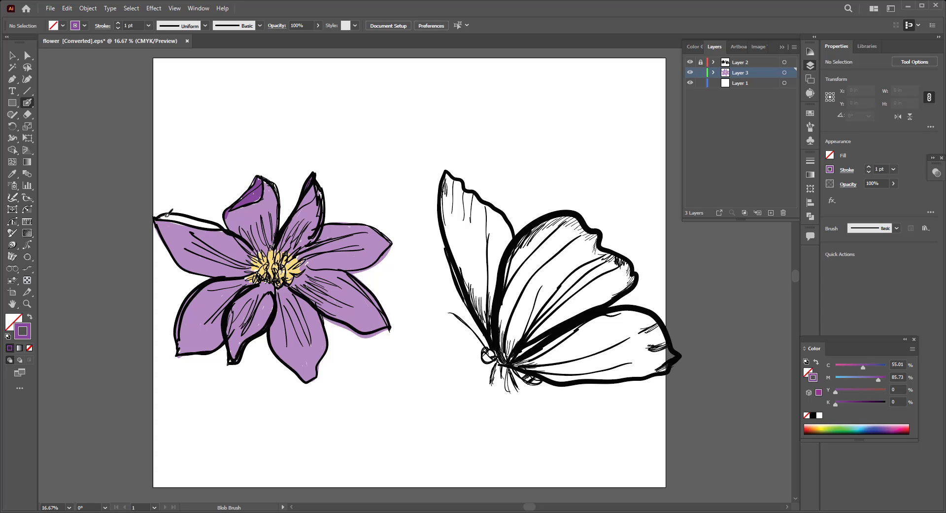
mouse_move(167, 215)
left_mouse_down()
mouse_move(214, 224)
mouse_move(156, 218)
left_mouse_up()
- At 50% opacity, shade the petals left of and above the yellow centre darker purple
left_click_drag(311, 35, 297, 38)
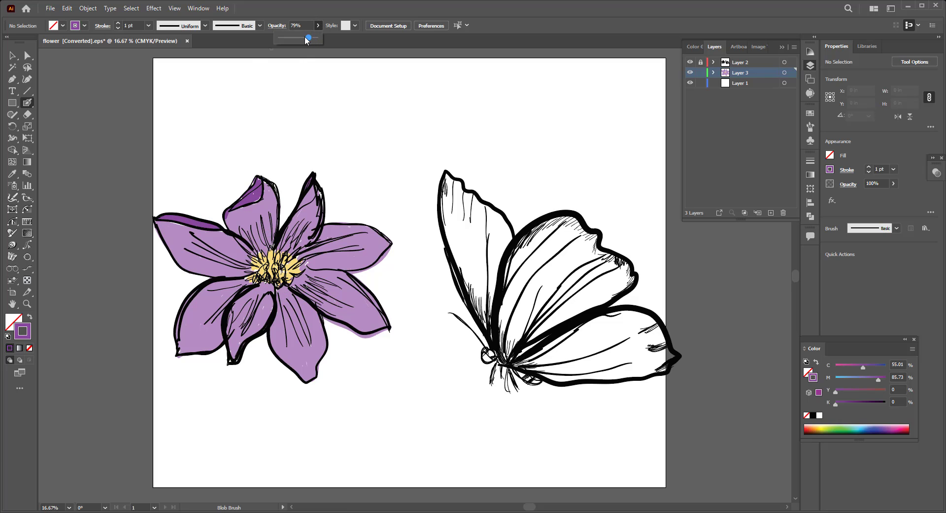
mouse_move(245, 261)
left_mouse_down()
mouse_move(272, 225)
mouse_move(306, 254)
mouse_move(334, 259)
mouse_move(312, 256)
mouse_move(295, 294)
left_mouse_up()
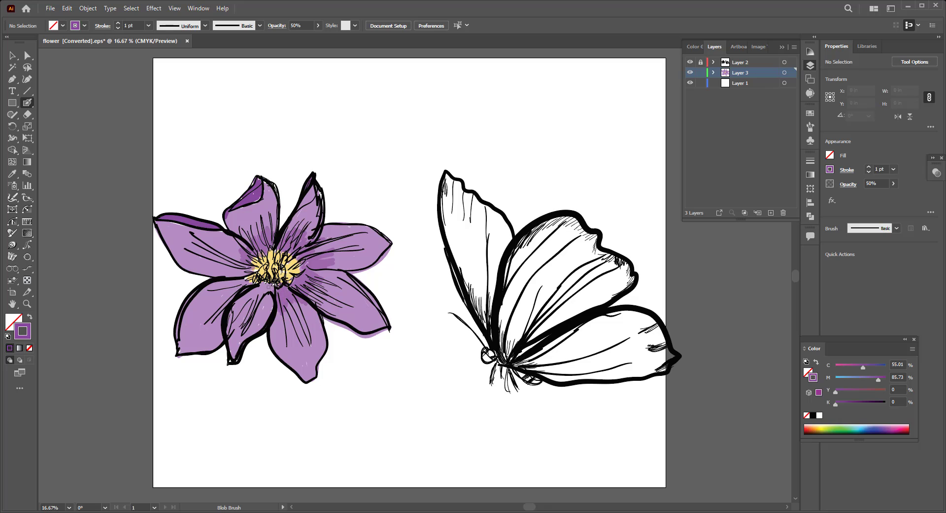
mouse_move(273, 286)
left_mouse_down()
mouse_move(249, 296)
mouse_move(229, 279)
left_mouse_up()
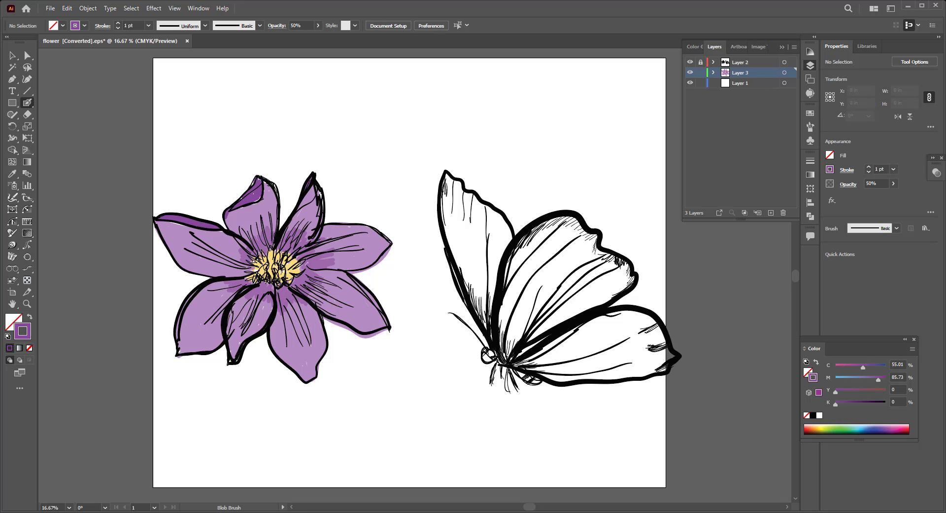
left_click_drag(254, 261, 242, 243)
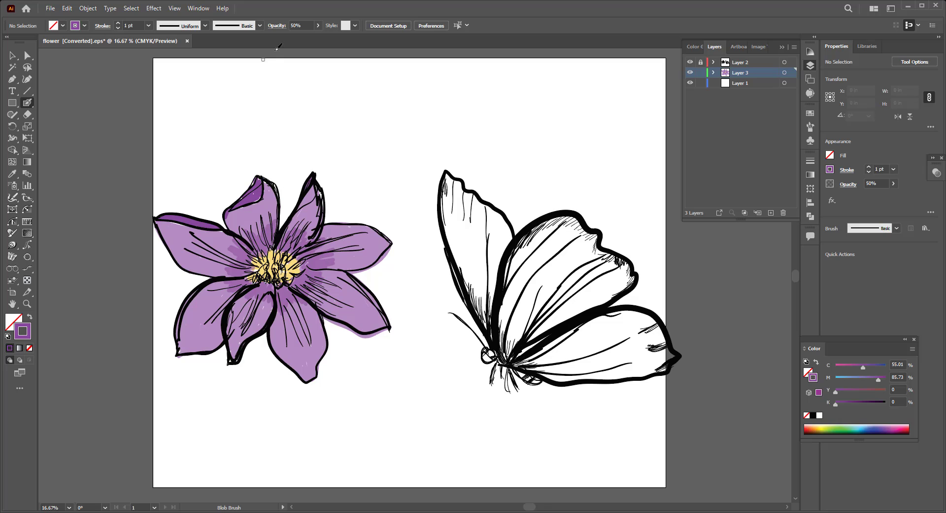
- Raise brush opacity to 76% and shade the top and lower-right petals darker purple
left_click(317, 26)
left_click_drag(305, 39, 310, 38)
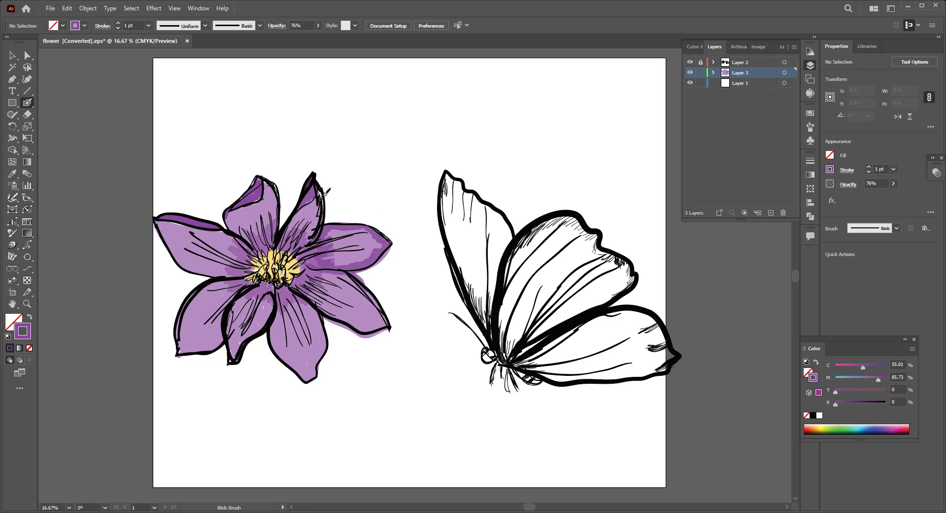
mouse_move(325, 191)
left_mouse_down()
mouse_move(300, 205)
mouse_move(321, 203)
left_mouse_up()
left_click_drag(342, 270, 389, 318)
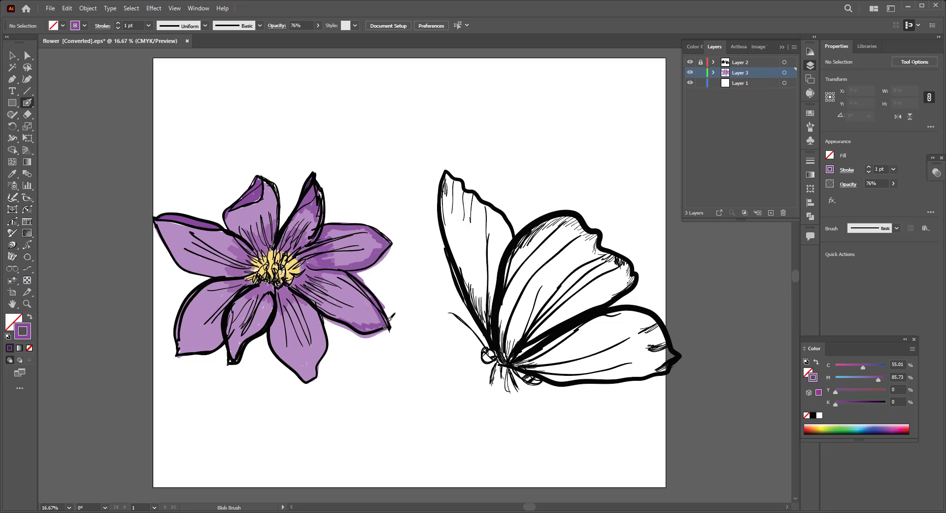
left_click_drag(389, 322, 385, 306)
left_click_drag(385, 305, 361, 281)
- Shade the edges of the bottom, lower-left, left and upper-left petals in darker purple
mouse_move(270, 326)
left_mouse_down()
mouse_move(307, 380)
mouse_move(326, 315)
mouse_move(319, 357)
mouse_move(298, 367)
left_mouse_up()
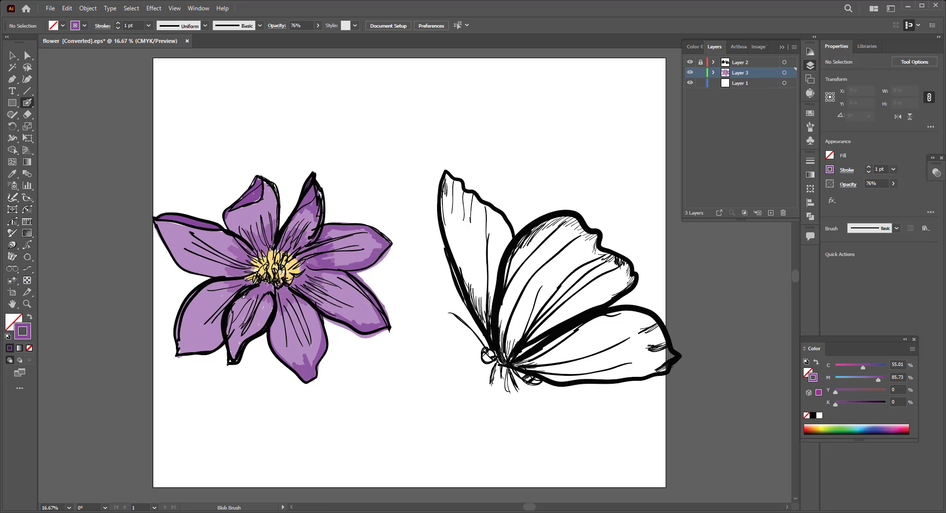
mouse_move(243, 297)
left_mouse_down()
mouse_move(233, 315)
mouse_move(235, 356)
left_mouse_up()
left_click_drag(264, 328, 236, 345)
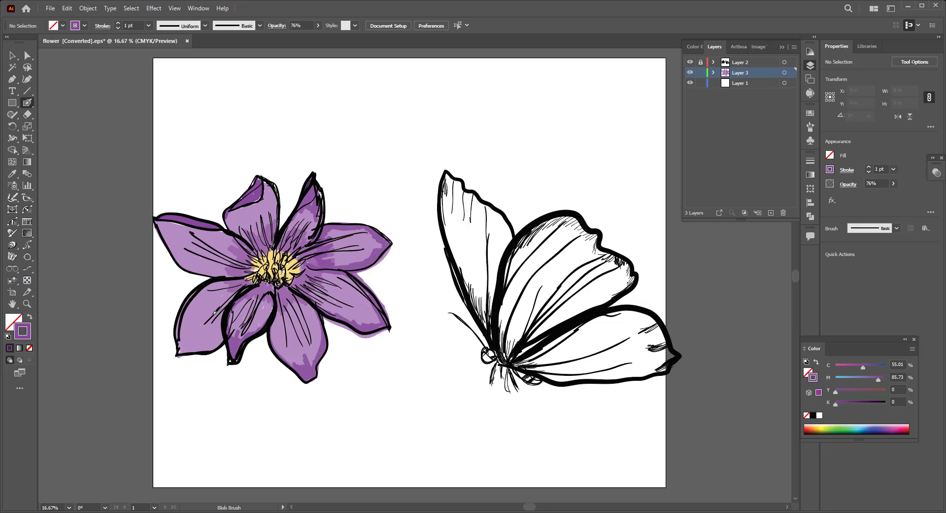
mouse_move(227, 278)
left_mouse_down()
mouse_move(188, 315)
mouse_move(181, 351)
left_mouse_up()
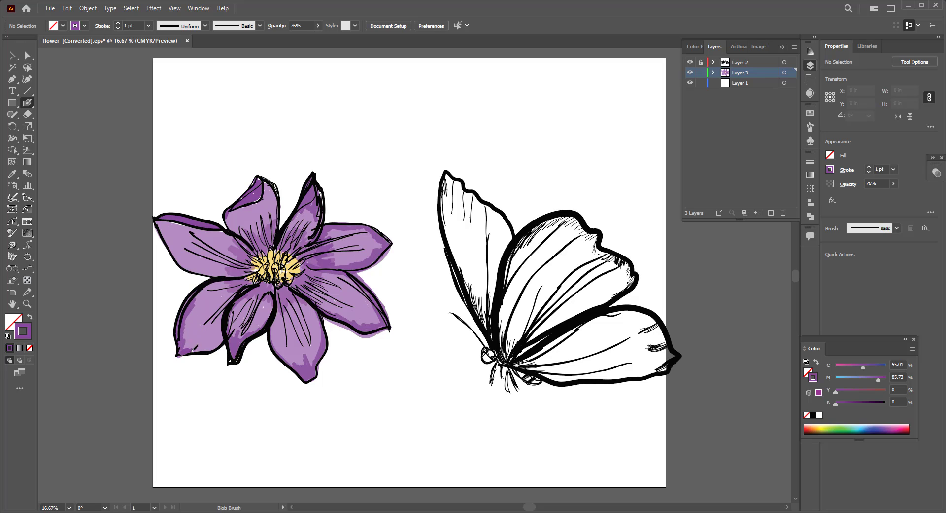
mouse_move(192, 350)
left_mouse_down()
mouse_move(217, 345)
mouse_move(200, 345)
left_mouse_up()
mouse_move(159, 219)
left_mouse_down()
mouse_move(191, 265)
mouse_move(232, 278)
left_mouse_up()
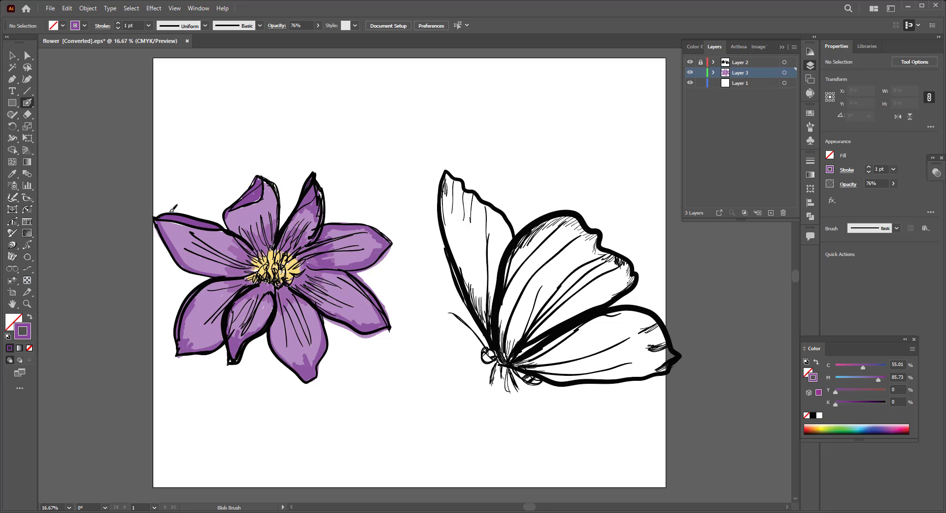
mouse_move(179, 223)
left_mouse_down()
mouse_move(170, 221)
mouse_move(223, 231)
left_mouse_up()
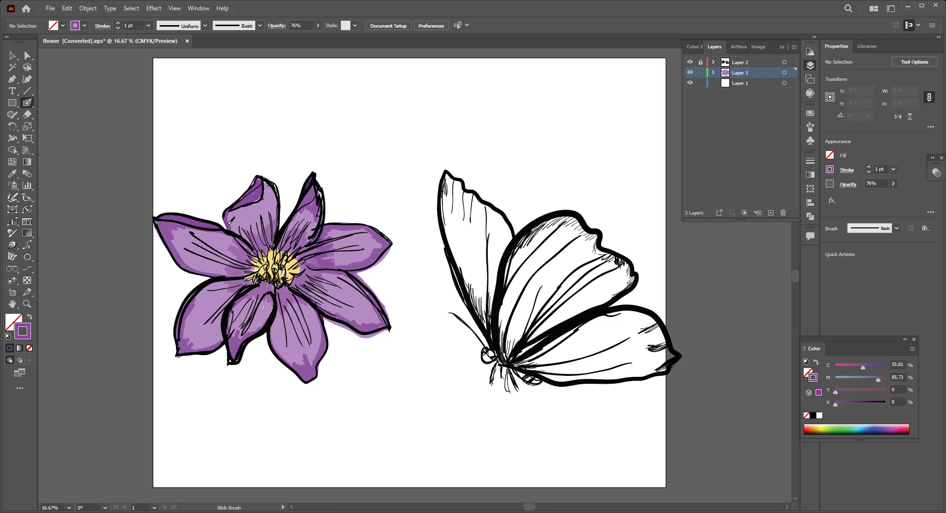
left_click_drag(233, 213, 276, 192)
- Change the brush colour from purple to a soft periwinkle blue
double_click(26, 331)
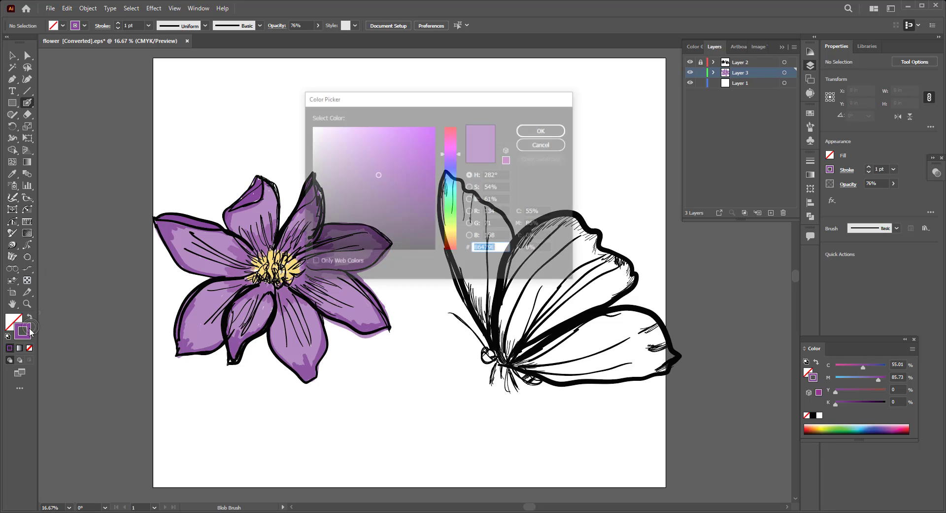
left_click(396, 162)
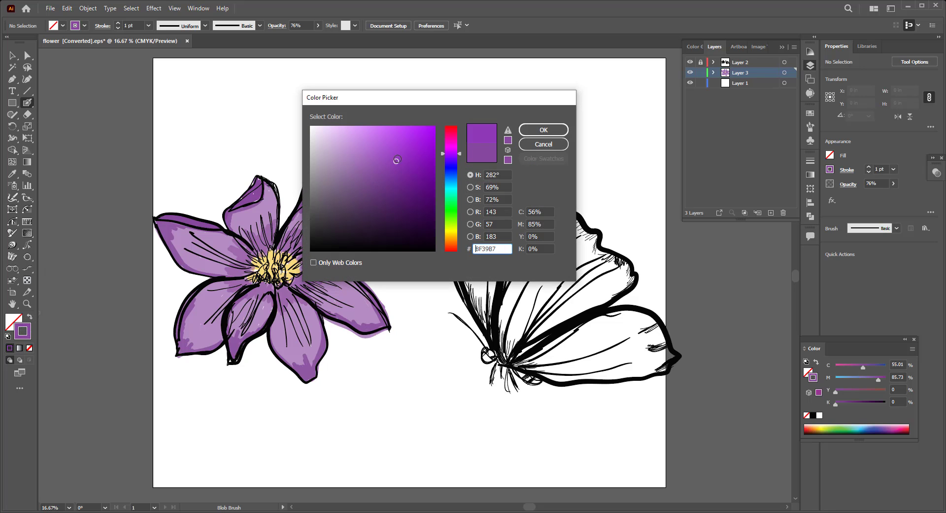
left_click_drag(460, 155, 459, 170)
left_click_drag(397, 159, 379, 139)
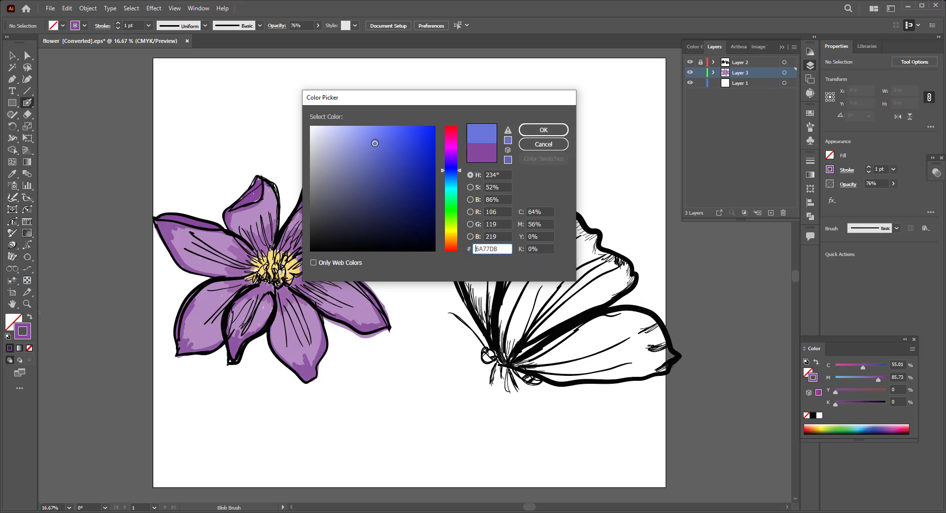
left_click(543, 129)
- Paint the butterfly's upper wing evenly blue, covering the dark streak and purple patch at its top
mouse_move(507, 347)
left_mouse_down()
mouse_move(516, 289)
mouse_move(549, 312)
mouse_move(511, 340)
mouse_move(567, 296)
mouse_move(591, 316)
mouse_move(637, 279)
mouse_move(631, 285)
mouse_move(625, 258)
mouse_move(587, 223)
mouse_move(562, 212)
mouse_move(533, 228)
mouse_move(517, 254)
mouse_move(553, 224)
mouse_move(572, 221)
mouse_move(578, 237)
mouse_move(565, 257)
mouse_move(589, 244)
mouse_move(599, 269)
mouse_move(611, 262)
mouse_move(626, 283)
mouse_move(632, 275)
mouse_move(592, 279)
mouse_move(541, 312)
mouse_move(525, 296)
mouse_move(510, 360)
mouse_move(514, 352)
left_mouse_up()
mouse_move(572, 306)
left_mouse_down()
mouse_move(604, 279)
mouse_move(619, 296)
mouse_move(551, 309)
mouse_move(542, 266)
mouse_move(523, 256)
mouse_move(512, 266)
mouse_move(537, 232)
mouse_move(576, 219)
mouse_move(584, 228)
mouse_move(557, 222)
mouse_move(523, 253)
mouse_move(537, 232)
mouse_move(562, 242)
mouse_move(548, 276)
mouse_move(599, 254)
mouse_move(634, 266)
mouse_move(552, 299)
mouse_move(515, 333)
left_mouse_up()
mouse_move(510, 301)
left_mouse_down()
mouse_move(500, 340)
mouse_move(547, 313)
mouse_move(590, 237)
left_mouse_up()
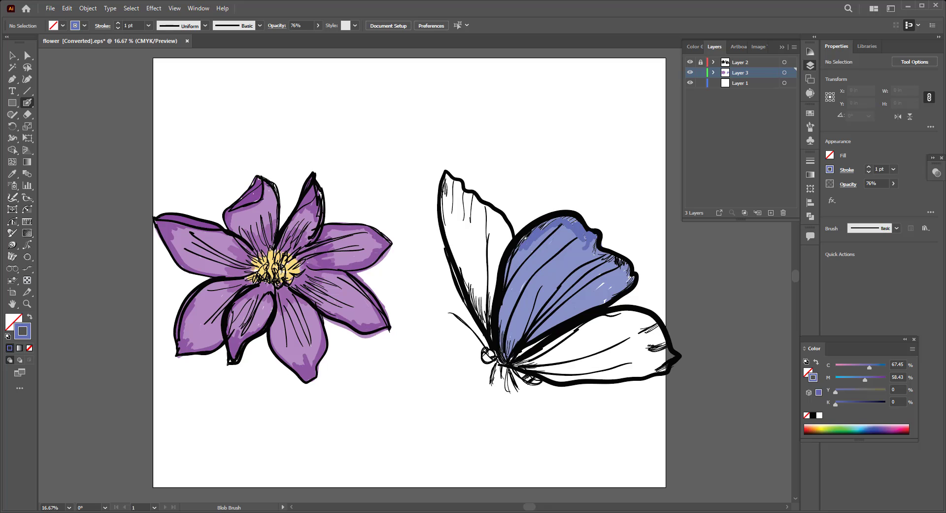
left_click_drag(537, 238, 508, 278)
mouse_move(606, 281)
left_mouse_down()
mouse_move(631, 271)
mouse_move(610, 269)
left_mouse_up()
left_click_drag(533, 290, 523, 291)
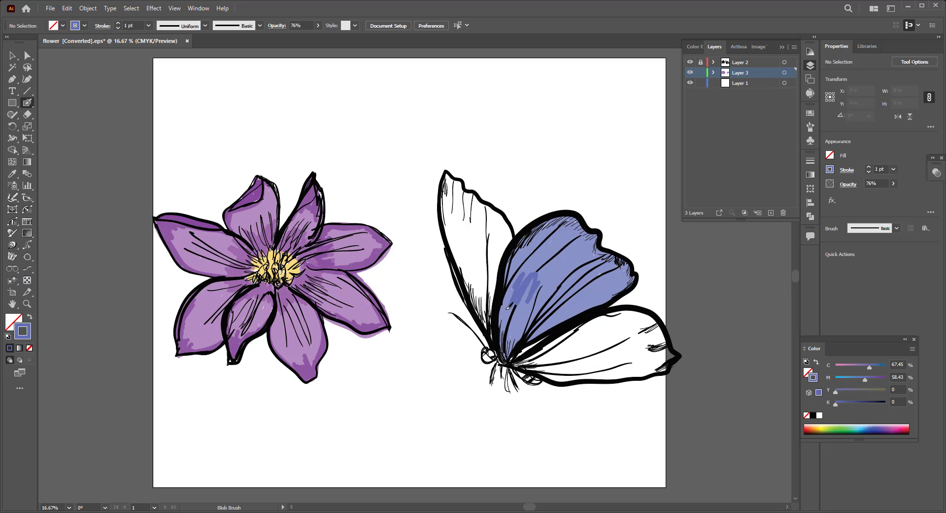
left_click_drag(582, 218, 523, 260)
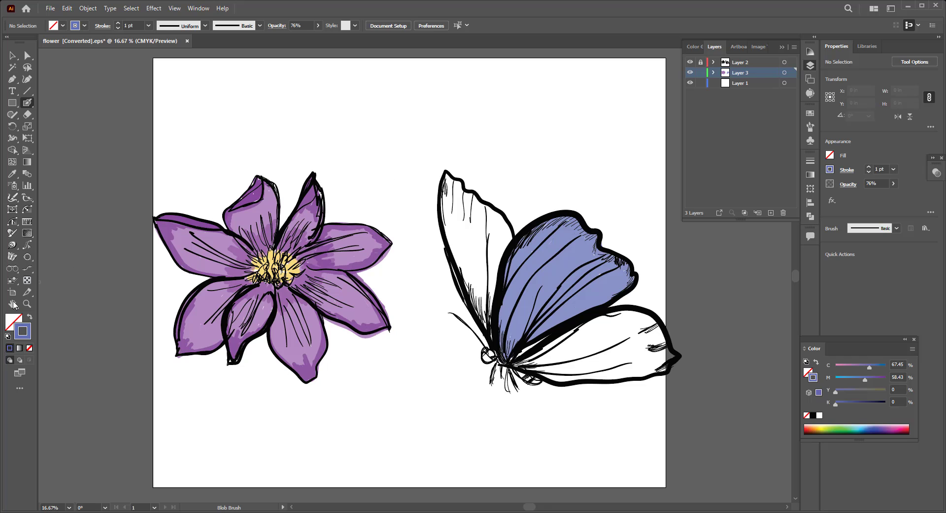
- Switch the brush colour to a darker blue
double_click(28, 335)
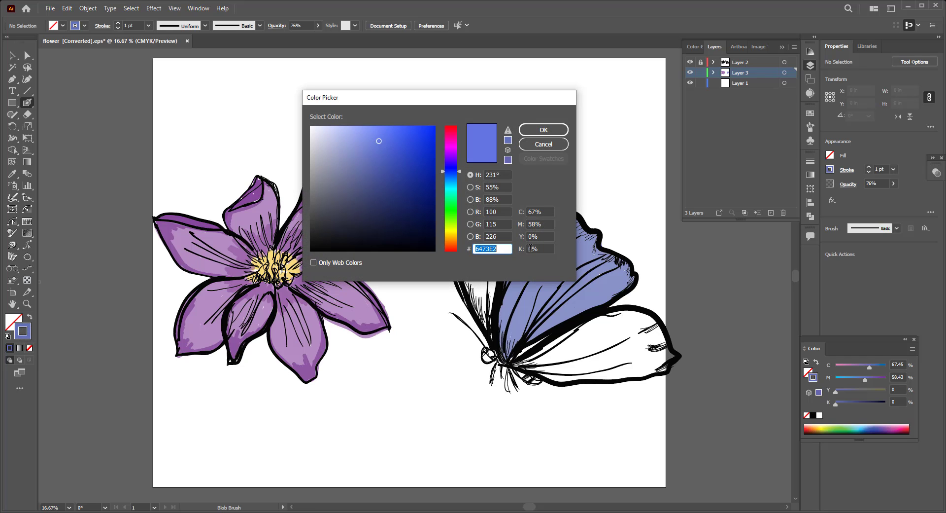
left_click_drag(384, 150, 398, 160)
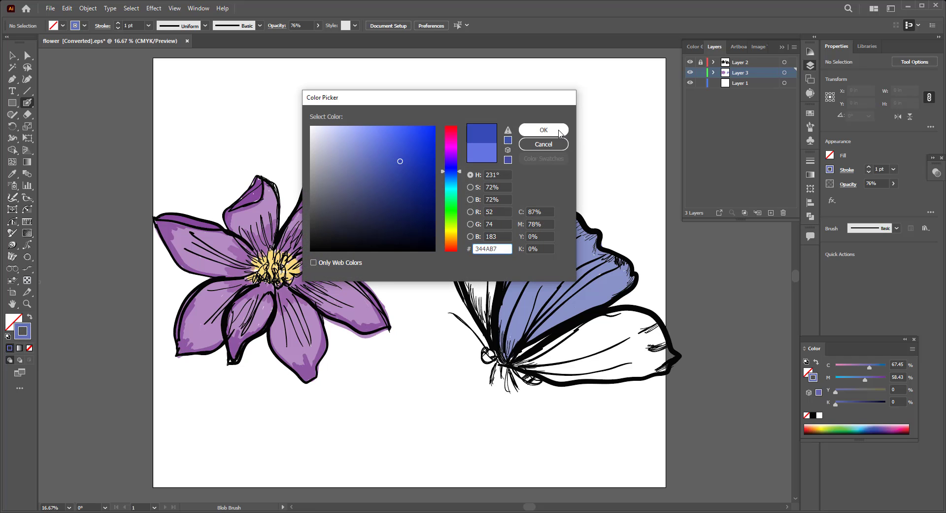
left_click(544, 129)
- Paint the white left wing dark blue, undoing the stray strokes with Ctrl+Z
mouse_move(446, 228)
left_mouse_down()
mouse_move(490, 336)
mouse_move(515, 230)
left_mouse_up()
key("ctrl+z")
left_click_drag(482, 297, 476, 270)
left_click_drag(491, 320, 470, 257)
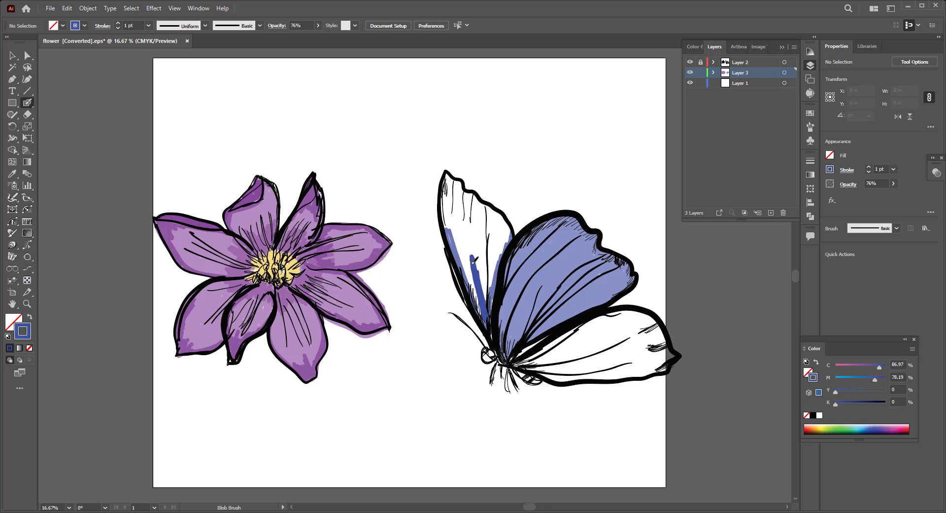
left_click_drag(478, 302, 459, 242)
mouse_move(473, 279)
left_mouse_down()
mouse_move(443, 180)
mouse_move(446, 241)
mouse_move(448, 172)
mouse_move(506, 215)
mouse_move(483, 310)
mouse_move(505, 232)
mouse_move(486, 227)
mouse_move(471, 276)
mouse_move(455, 204)
mouse_move(465, 213)
mouse_move(475, 195)
mouse_move(511, 247)
mouse_move(466, 207)
left_mouse_up()
key("ctrl+z")
key("ctrl+z")
key("ctrl+z")
key("ctrl+z")
key("ctrl+z")
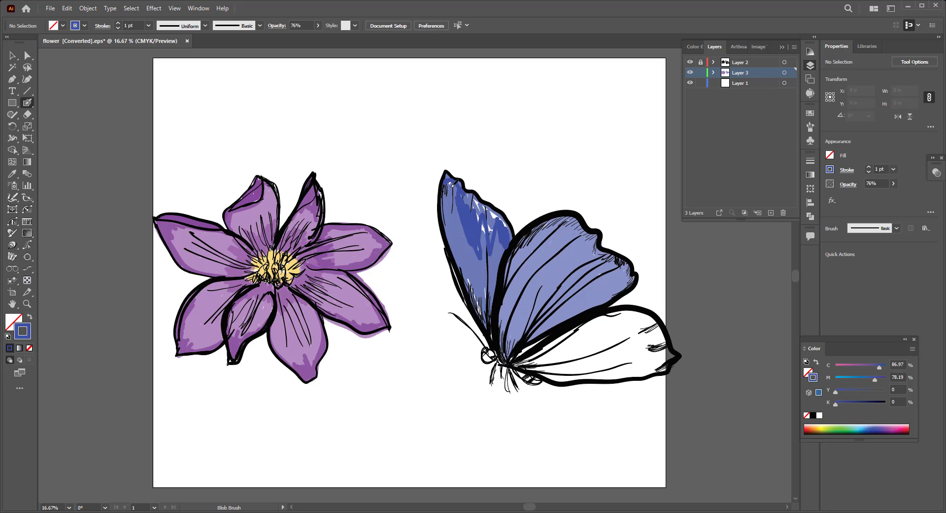
key("ctrl+z")
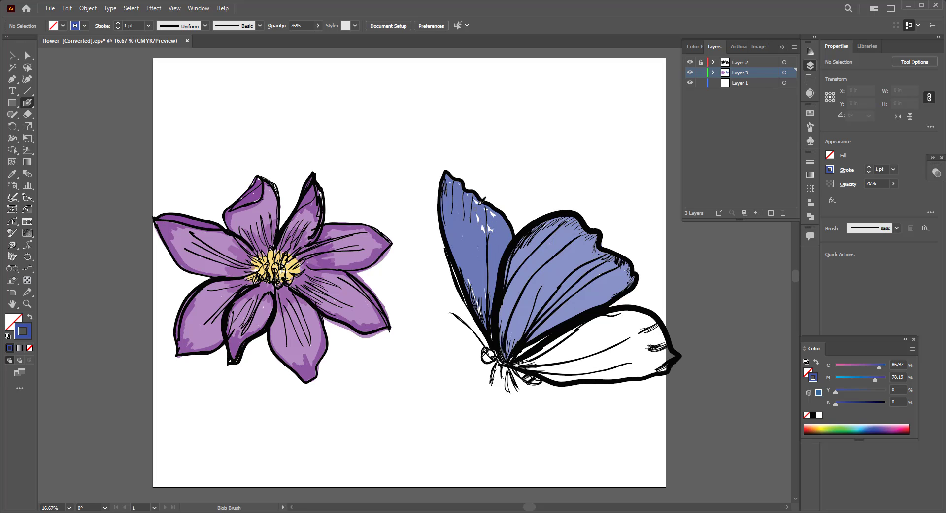
- Cover the left wing's white marks in blue and begin painting the lower wing's edges
left_click_drag(483, 198, 486, 244)
left_click_drag(495, 269, 489, 327)
left_click_drag(494, 214, 498, 210)
mouse_move(519, 353)
left_mouse_down()
mouse_move(614, 310)
mouse_move(671, 339)
left_mouse_up()
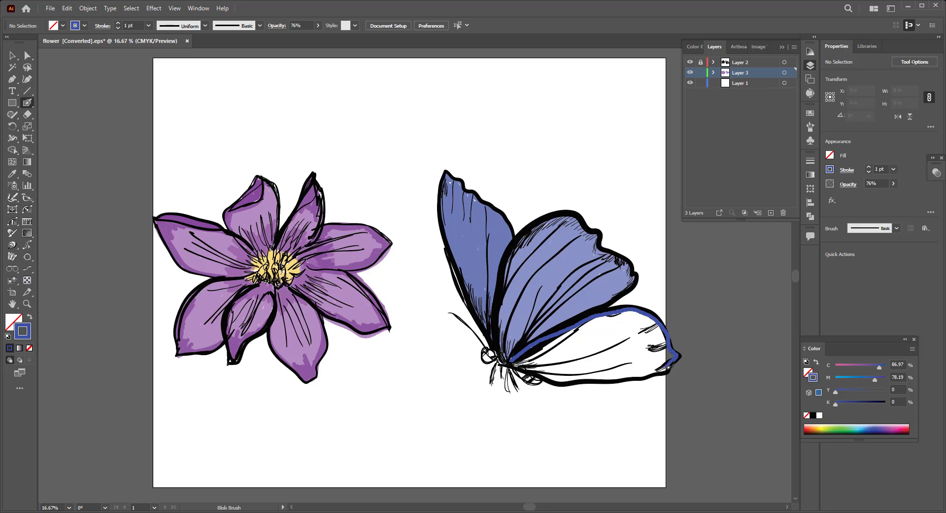
left_click_drag(623, 379, 558, 380)
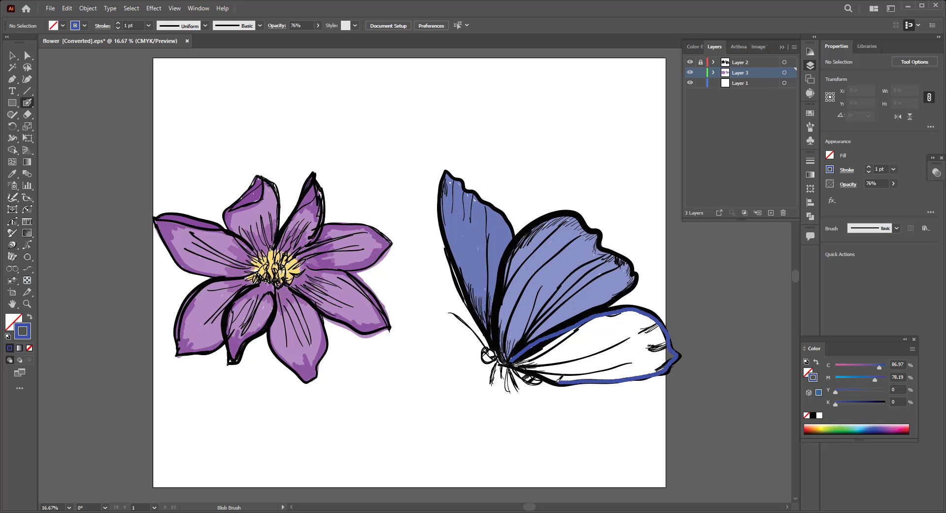
left_click_drag(517, 357, 560, 330)
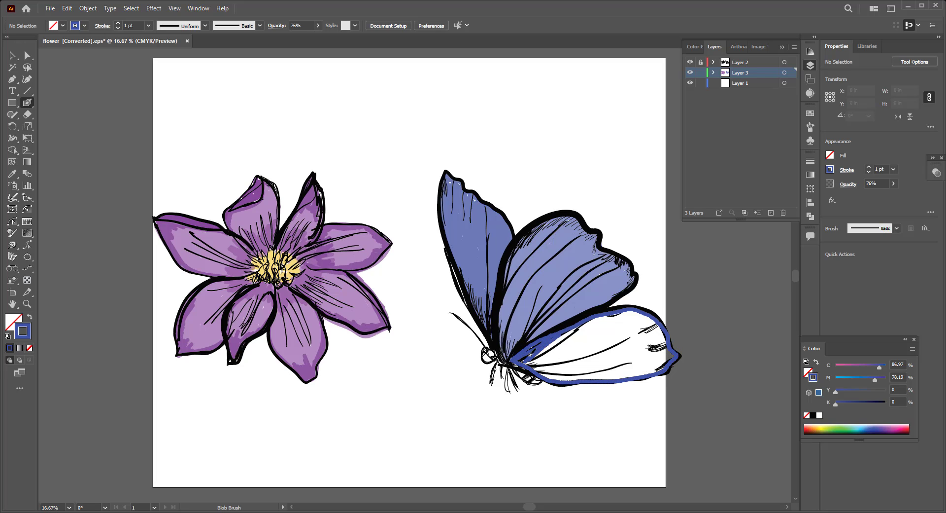
- Scribble blue across the rest of the lower wing, undoing unwanted strokes
mouse_move(529, 355)
left_mouse_down()
mouse_move(629, 311)
mouse_move(637, 316)
left_mouse_up()
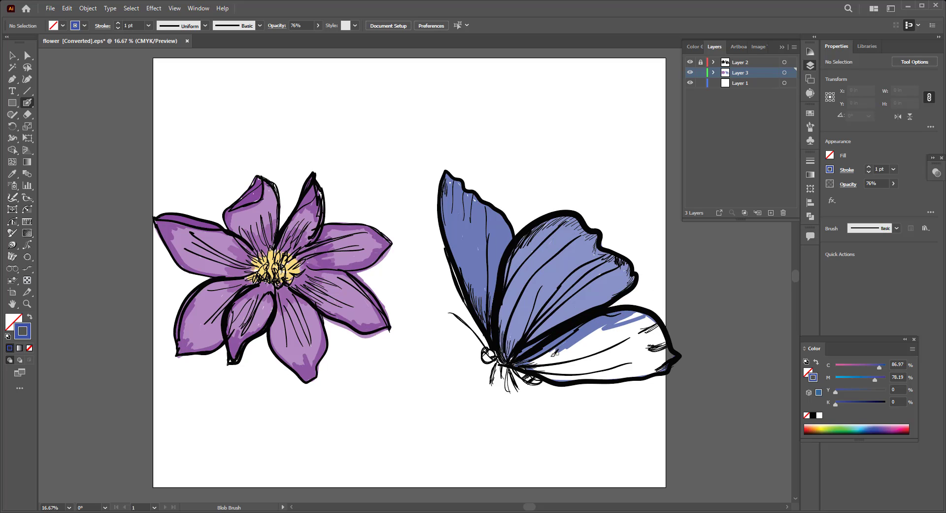
mouse_move(554, 353)
left_mouse_down()
mouse_move(551, 369)
mouse_move(613, 320)
left_mouse_up()
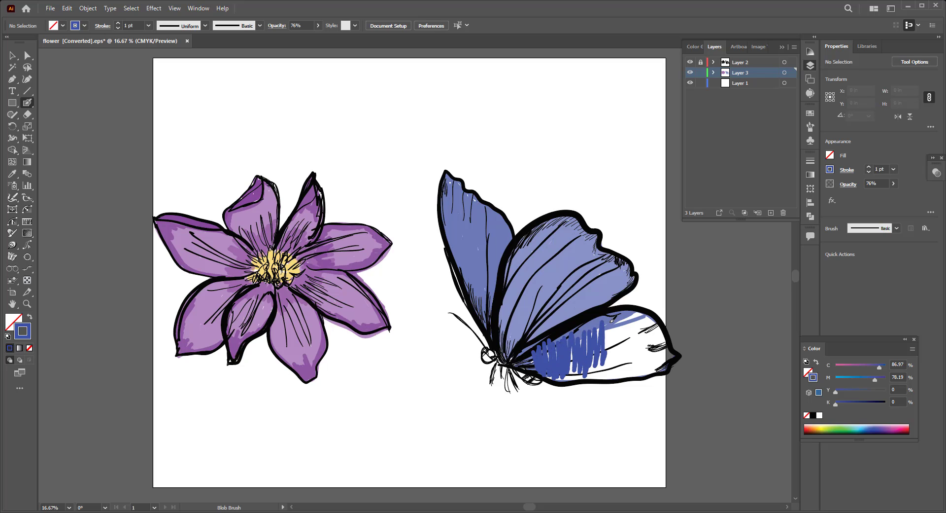
left_click_drag(612, 320, 650, 347)
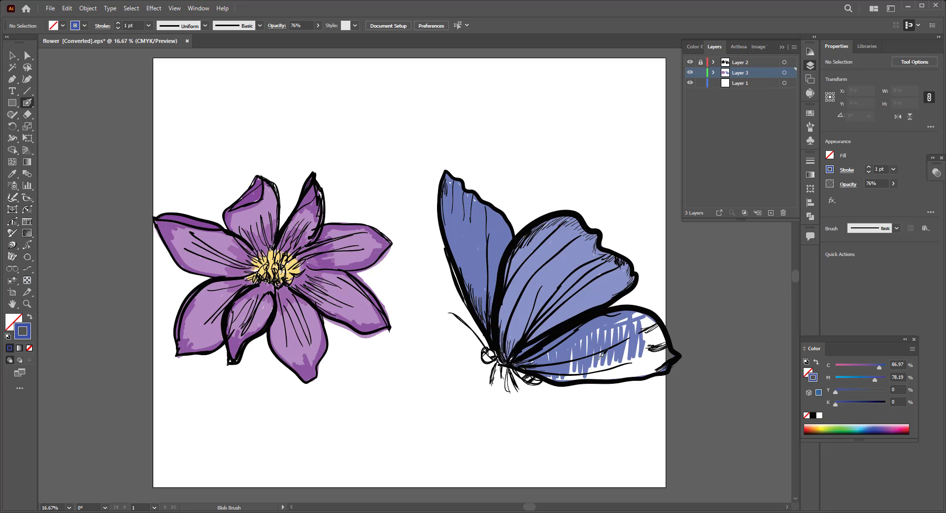
mouse_move(625, 353)
left_mouse_down()
mouse_move(636, 307)
mouse_move(665, 340)
left_mouse_up()
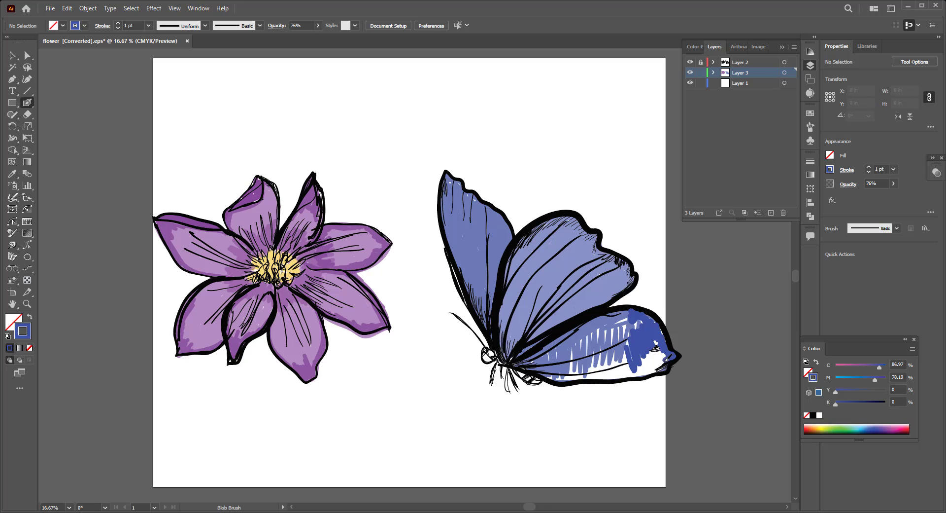
mouse_move(639, 373)
left_mouse_down()
mouse_move(612, 367)
mouse_move(641, 375)
left_mouse_up()
key("ctrl+z")
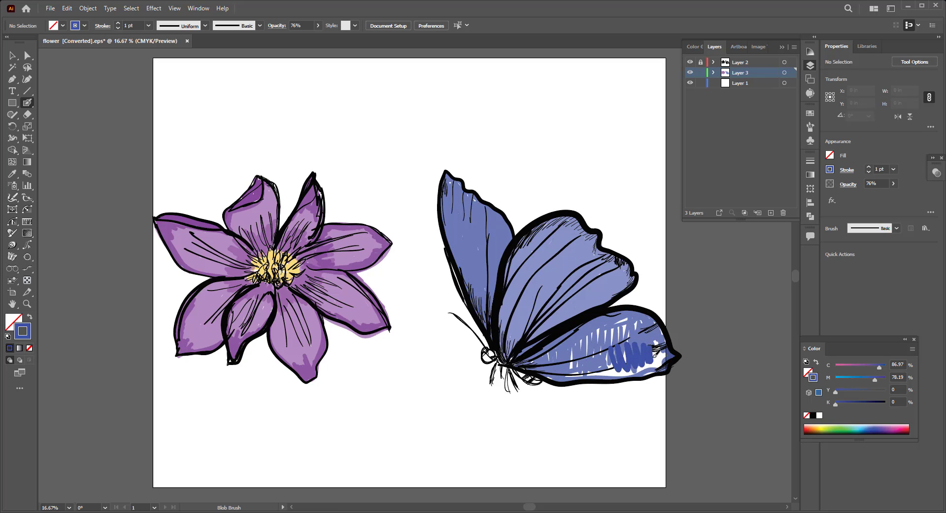
left_click_drag(658, 339, 662, 328)
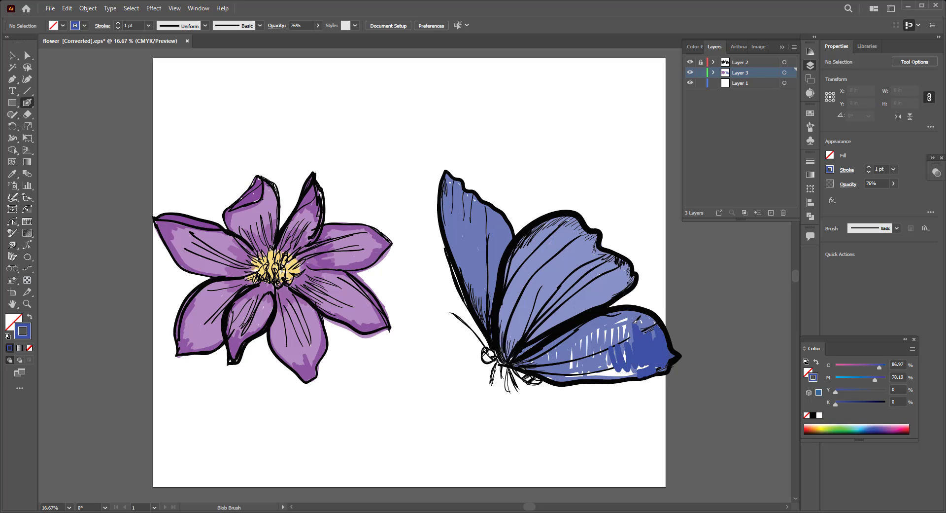
key("ctrl+z")
key("ctrl+z")
left_click_drag(634, 327, 596, 364)
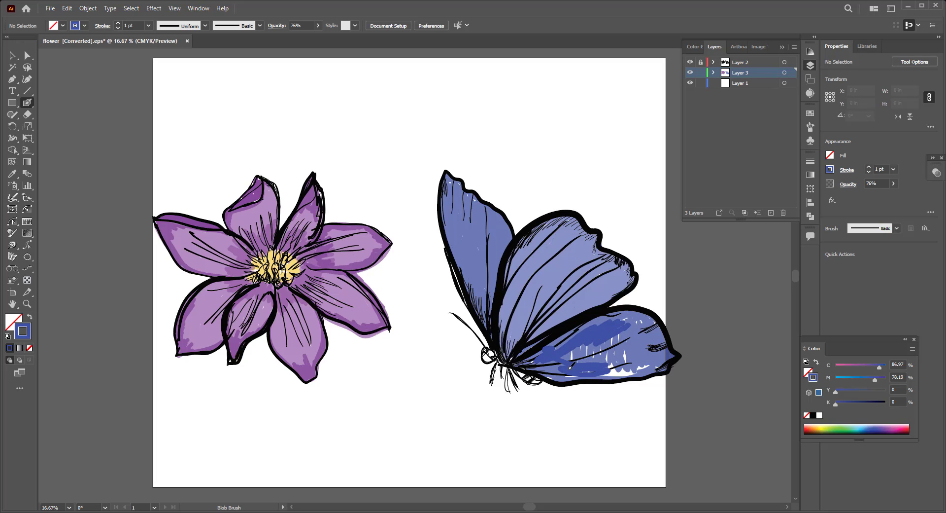
left_click_drag(596, 364, 604, 338)
key("ctrl+z")
key("ctrl+z")
key("ctrl+z")
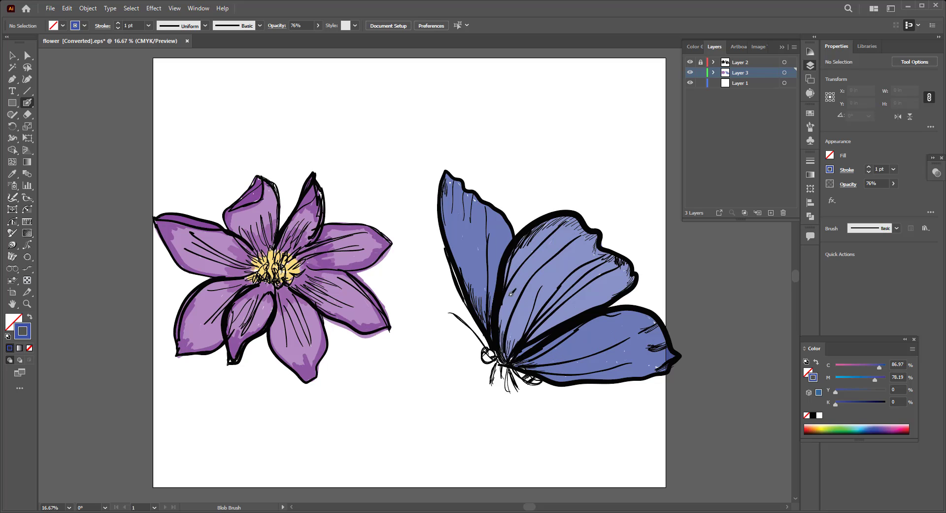
left_click_drag(514, 266, 510, 296)
- Sample the flower centre's pale yellow with the Eyedropper and set opacity to 58%
left_click(12, 174)
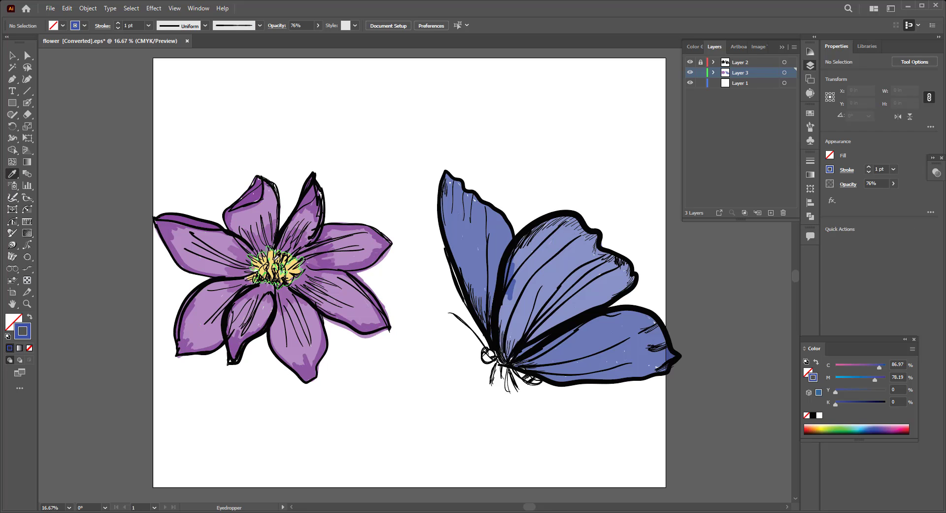
left_click(276, 266)
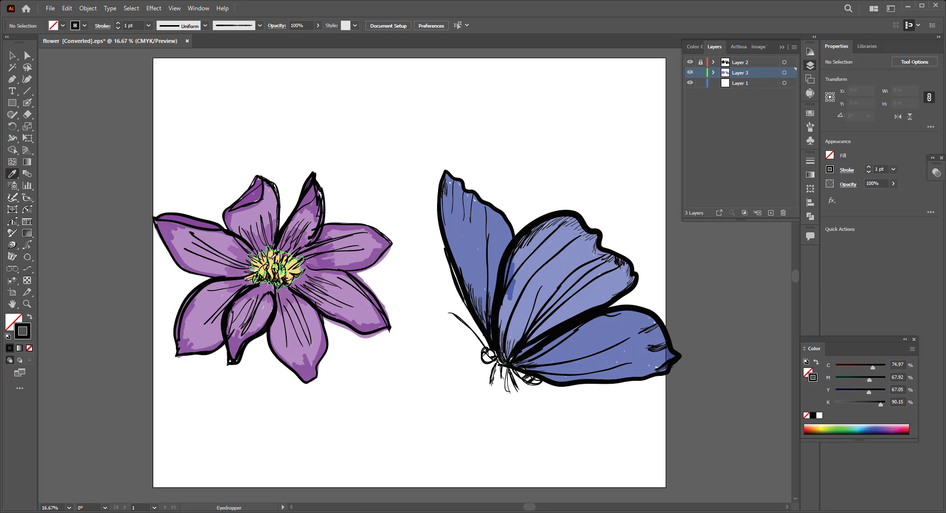
left_click(276, 269)
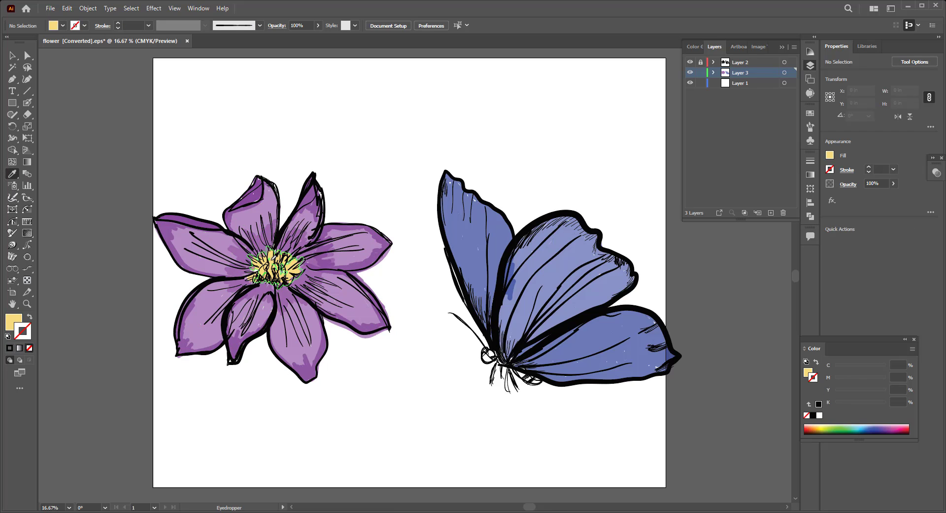
left_click(317, 26)
left_click_drag(314, 38, 302, 38)
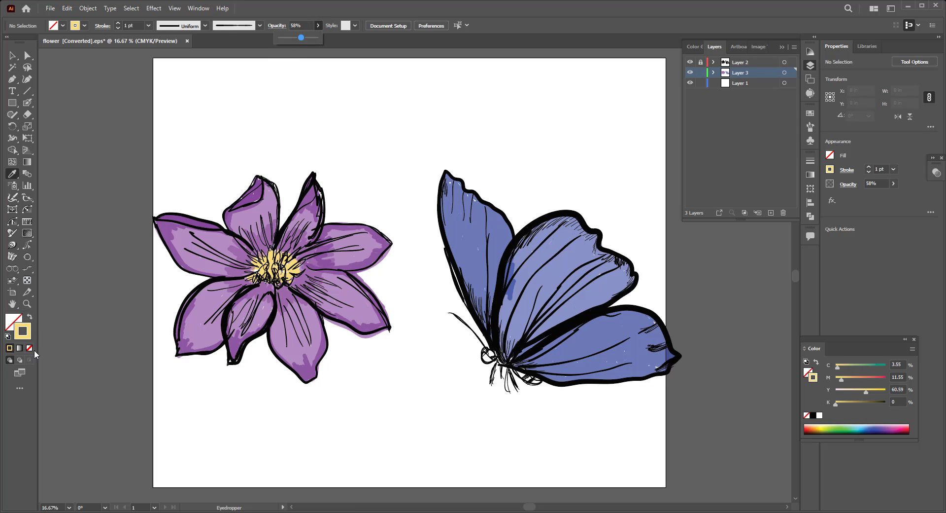
- Lighten the colour to cream F9EBC5 and paint the butterfly's head with the Blob Brush
double_click(22, 331)
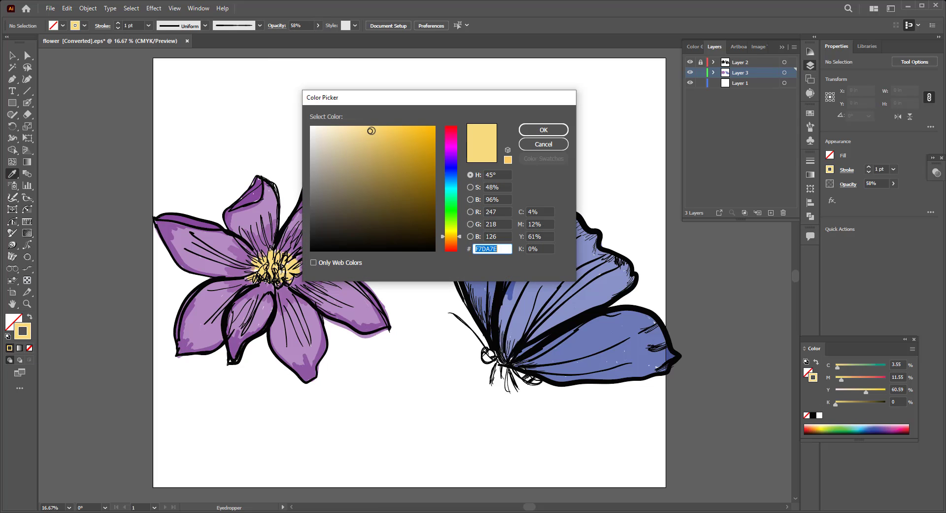
left_click_drag(371, 131, 372, 128)
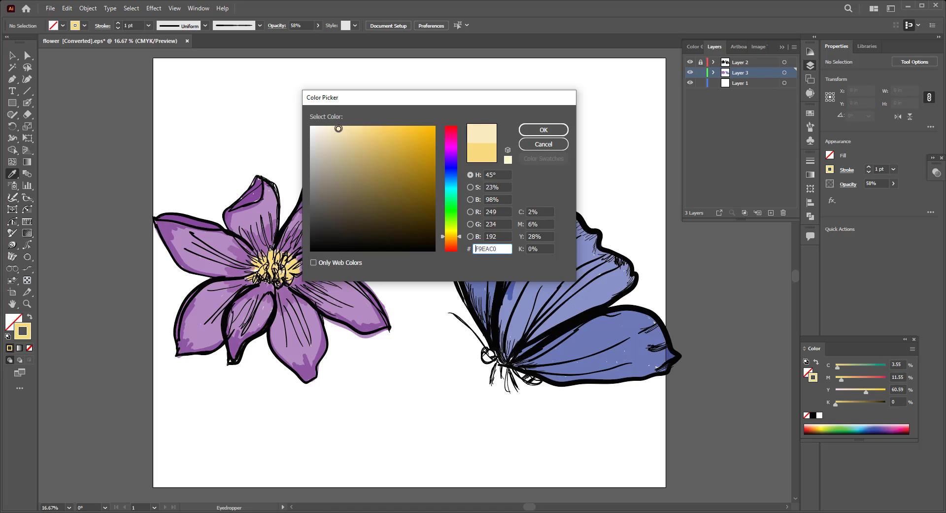
left_click_drag(375, 128, 336, 129)
left_click(560, 130)
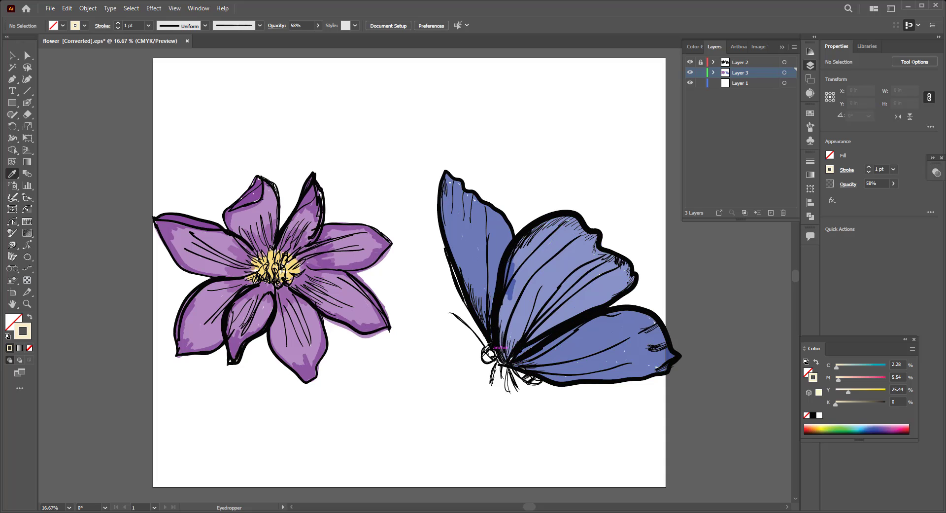
key("shift+b")
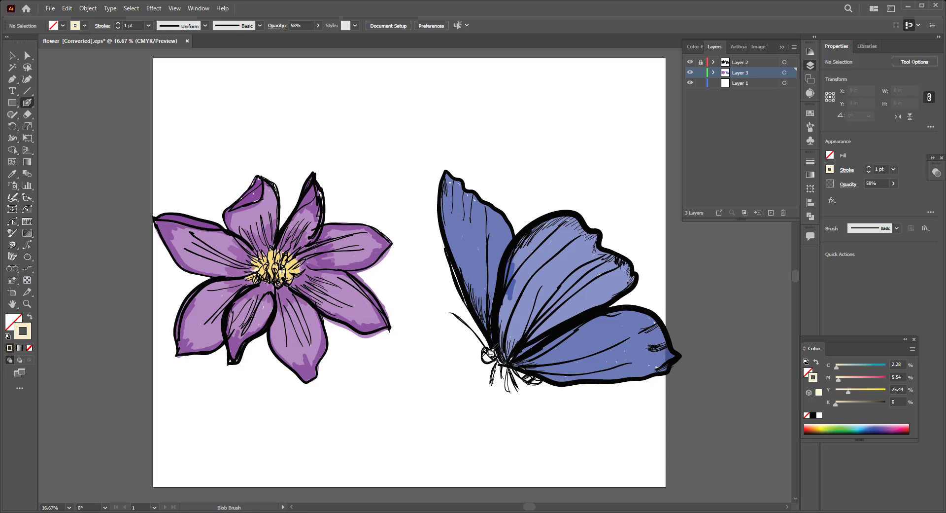
left_click_drag(491, 352, 535, 376)
- Sample the wing blue, darken it, and paint a darker blue stroke along the inner wing edge
left_click(12, 174)
left_click(543, 260)
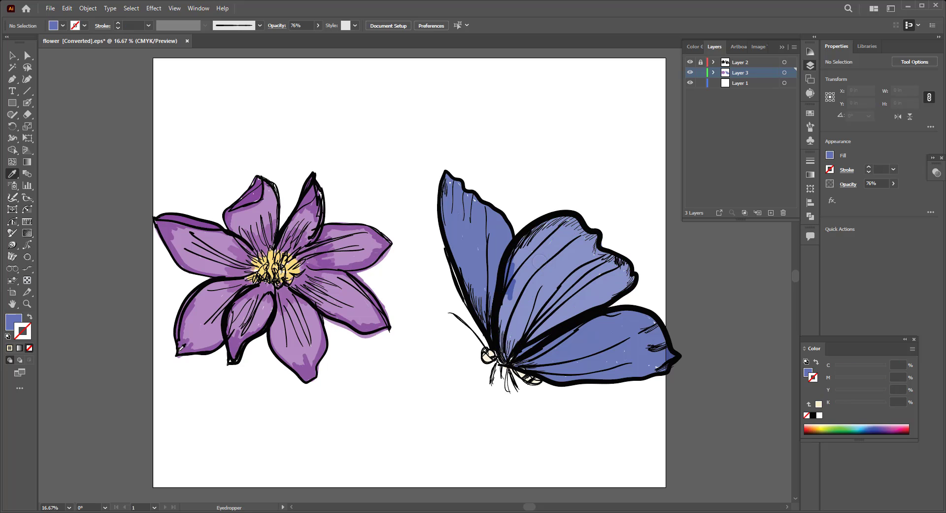
left_click(29, 316)
double_click(22, 331)
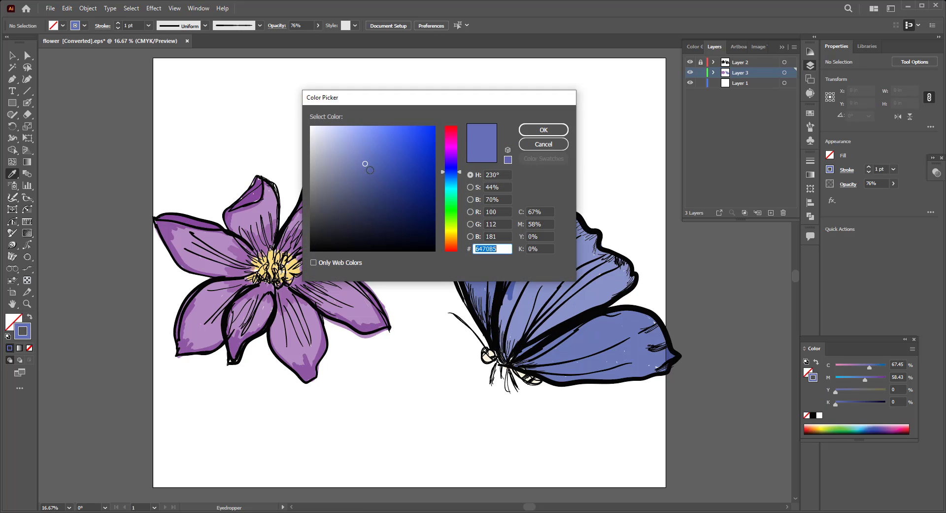
left_click(544, 130)
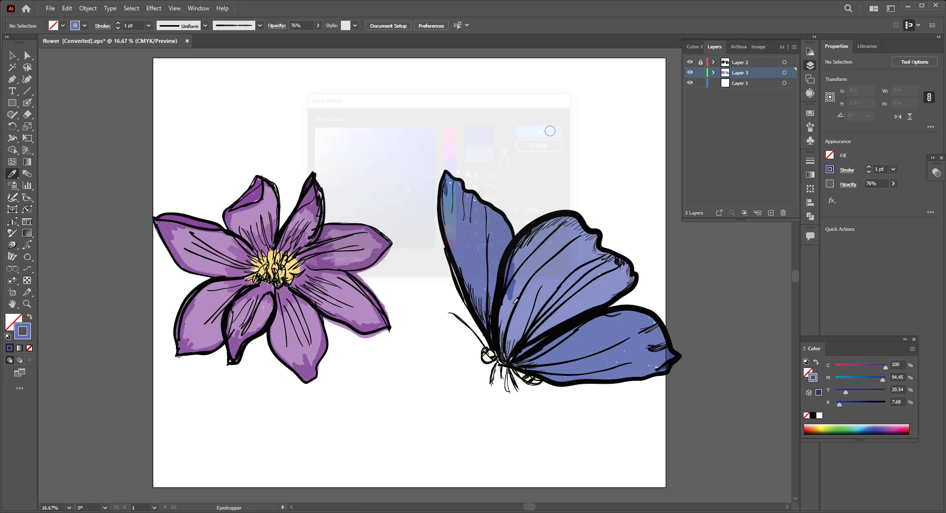
left_click(27, 102)
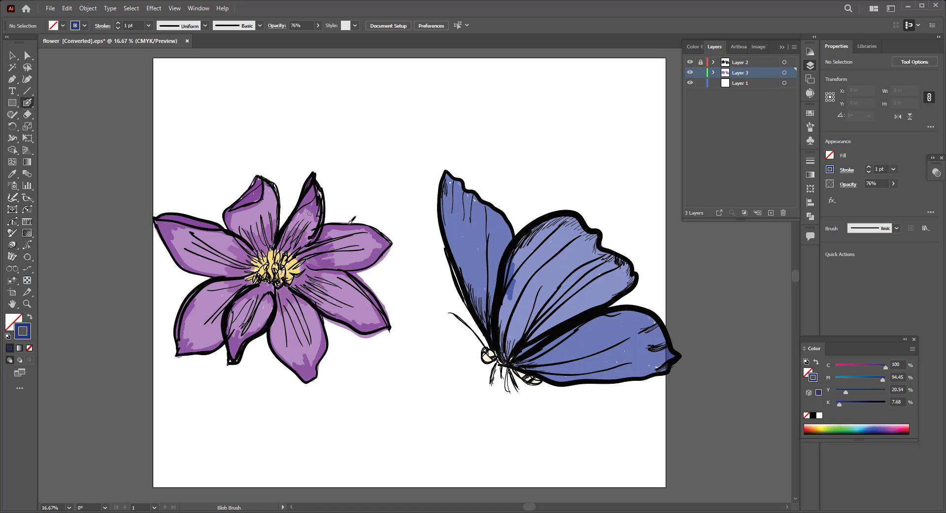
mouse_move(512, 341)
left_mouse_down()
mouse_move(510, 330)
mouse_move(511, 343)
mouse_move(539, 336)
mouse_move(514, 321)
mouse_move(512, 276)
mouse_move(523, 242)
mouse_move(552, 220)
mouse_move(581, 223)
mouse_move(636, 267)
left_mouse_up()
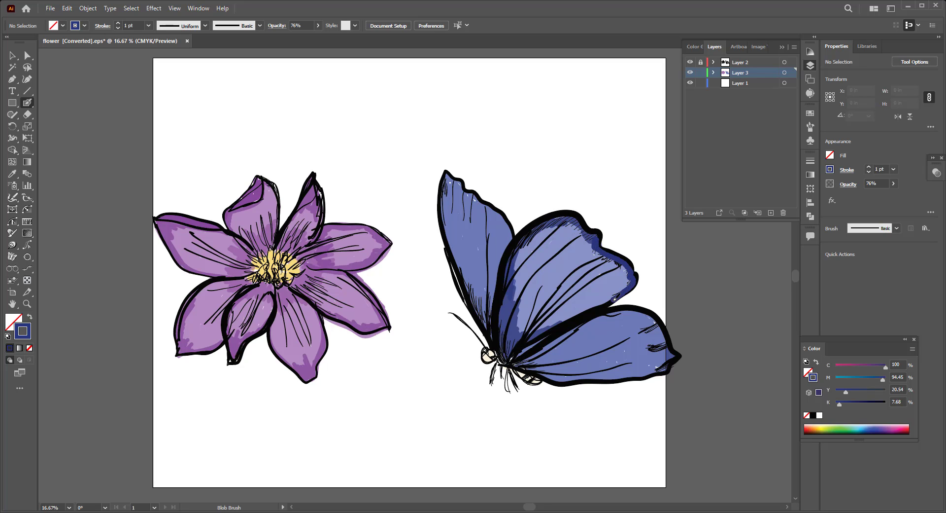
- Add dark-blue shading across the upper wing and along the lower wing's base and tip
mouse_move(615, 299)
left_mouse_down()
mouse_move(521, 343)
mouse_move(570, 271)
mouse_move(545, 301)
mouse_move(592, 257)
left_mouse_up()
mouse_move(548, 296)
left_mouse_down()
mouse_move(582, 266)
mouse_move(532, 321)
mouse_move(611, 252)
mouse_move(518, 340)
mouse_move(638, 255)
left_mouse_up()
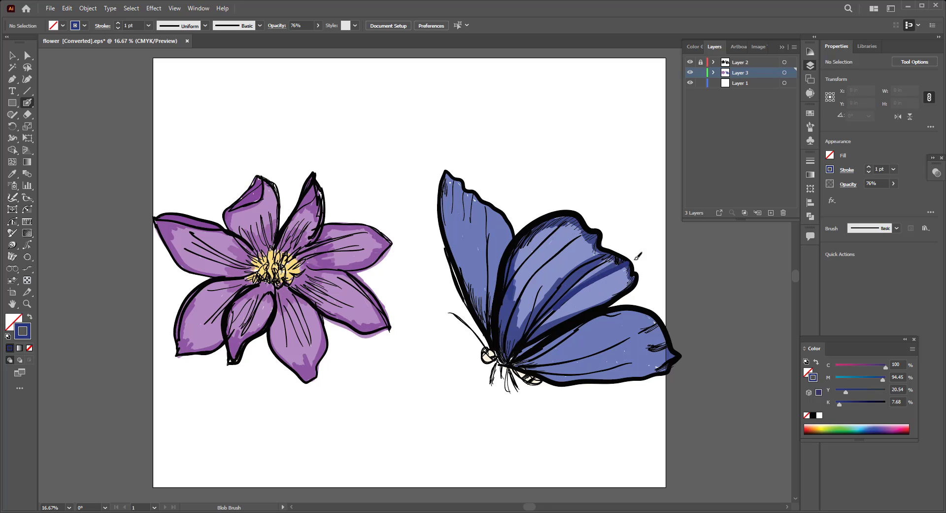
mouse_move(513, 340)
left_mouse_down()
mouse_move(584, 234)
mouse_move(520, 310)
mouse_move(545, 270)
left_mouse_up()
mouse_move(511, 307)
left_mouse_down()
mouse_move(530, 256)
mouse_move(572, 212)
mouse_move(552, 321)
left_mouse_up()
mouse_move(519, 362)
left_mouse_down()
mouse_move(549, 345)
mouse_move(515, 362)
mouse_move(547, 373)
mouse_move(620, 358)
left_mouse_up()
left_click_drag(539, 365, 616, 340)
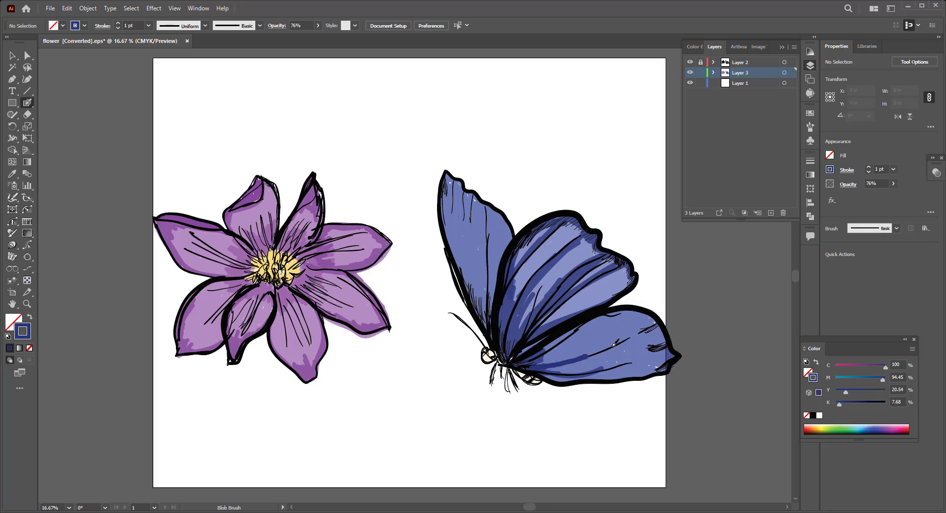
mouse_move(560, 366)
left_mouse_down()
mouse_move(565, 378)
mouse_move(629, 376)
mouse_move(678, 358)
left_mouse_up()
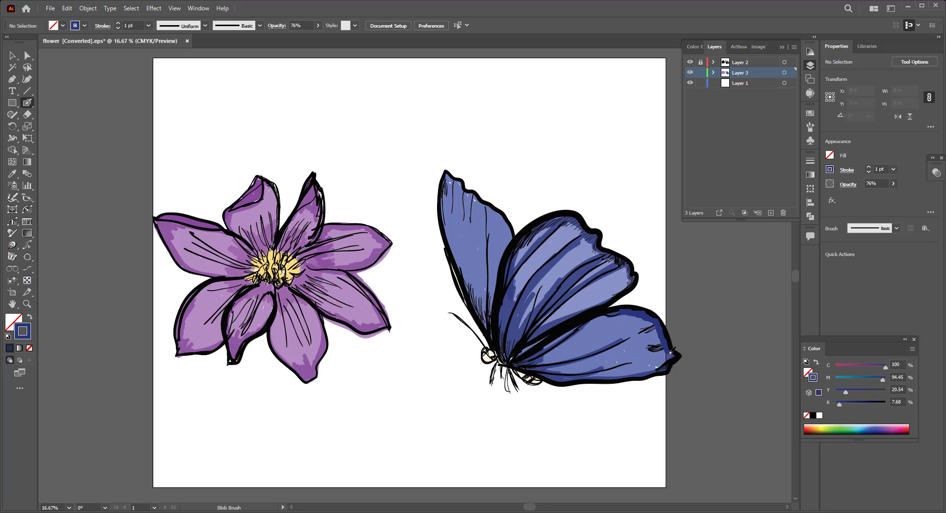
mouse_move(660, 367)
left_mouse_down()
mouse_move(663, 329)
mouse_move(601, 315)
left_mouse_up()
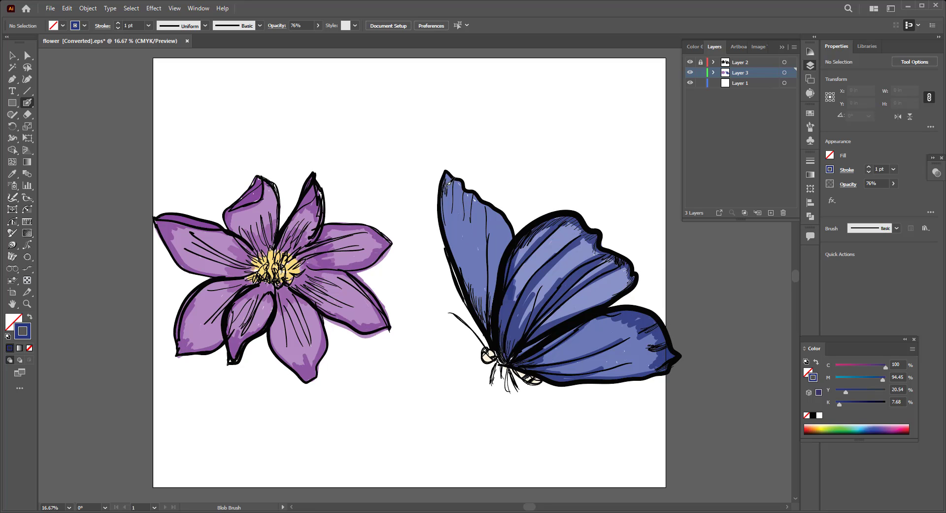
- Shade the left wing, paint the head dark blue, then select the whole butterfly
mouse_move(450, 182)
left_mouse_down()
mouse_move(444, 197)
mouse_move(458, 187)
mouse_move(513, 218)
left_mouse_up()
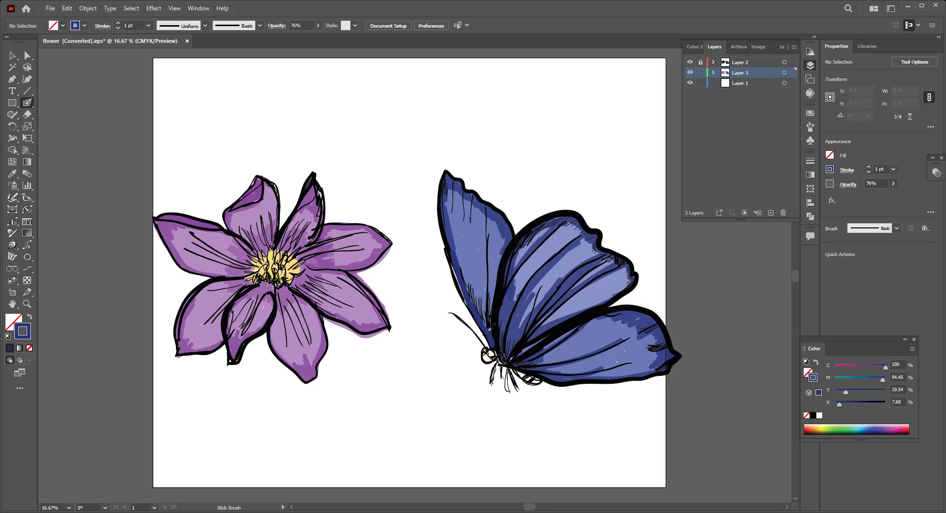
left_click_drag(490, 329, 470, 260)
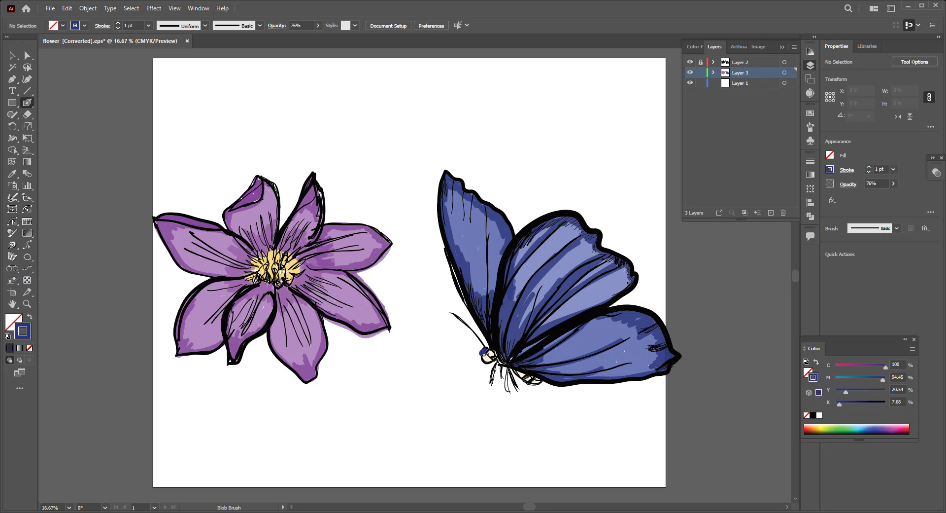
left_click_drag(483, 352, 542, 380)
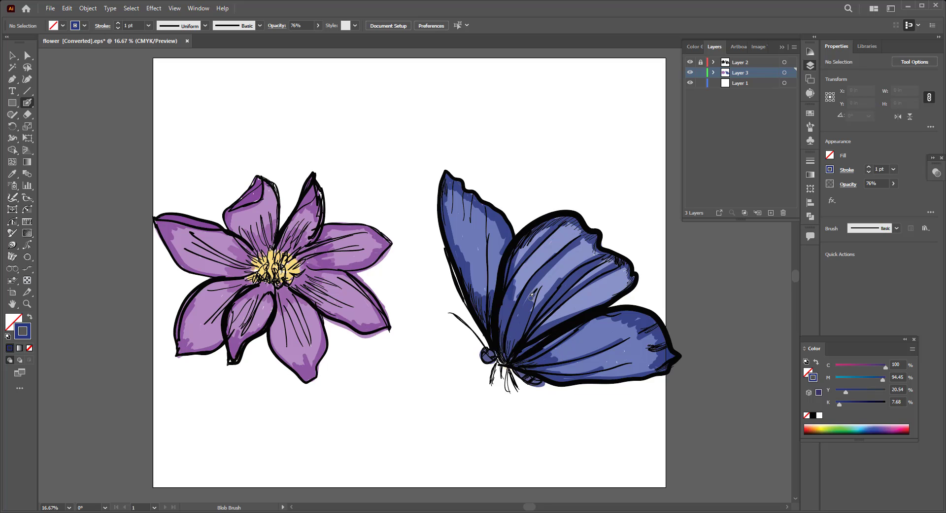
left_click_drag(532, 294, 524, 281)
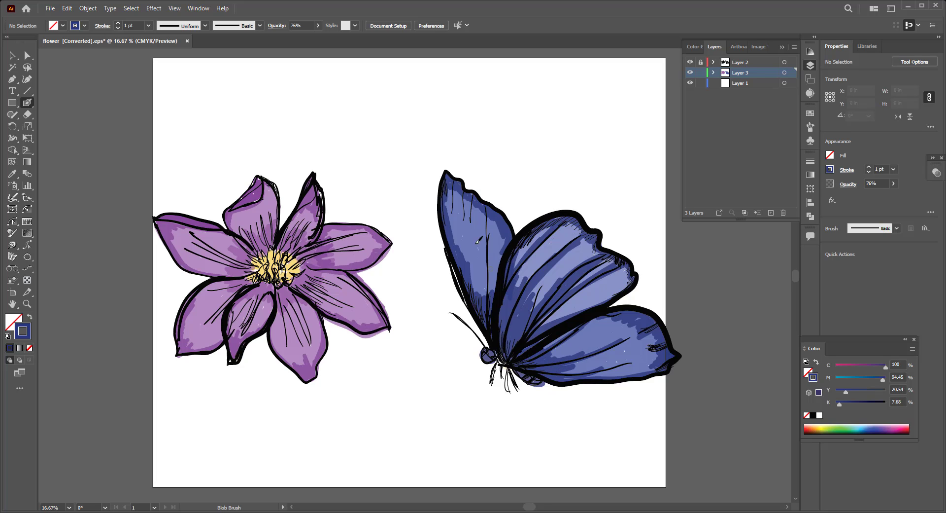
mouse_move(490, 256)
left_mouse_down()
mouse_move(492, 239)
mouse_move(483, 237)
left_mouse_up()
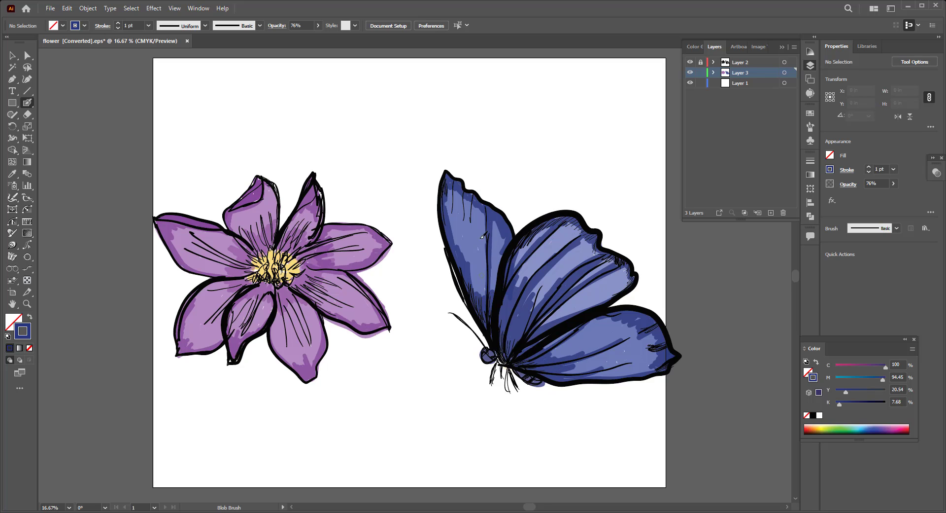
left_click_drag(472, 201, 458, 223)
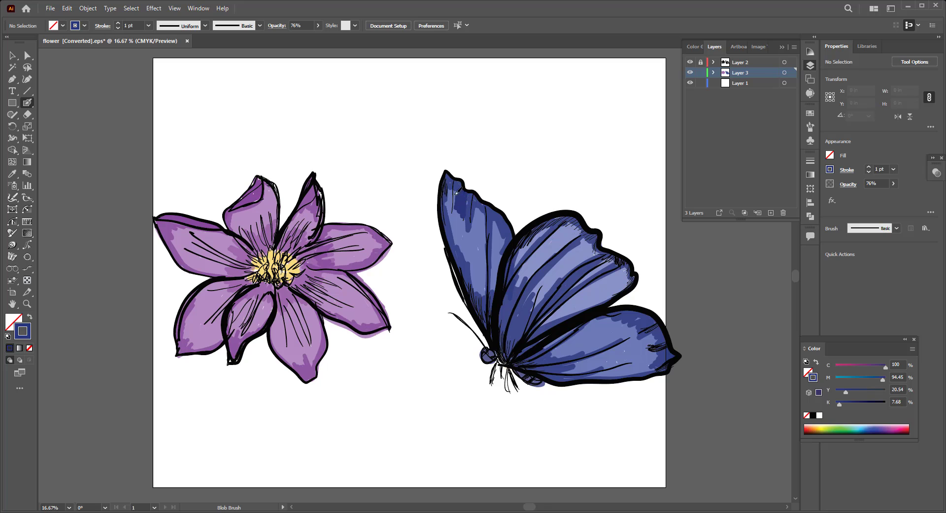
left_click_drag(504, 243, 473, 200)
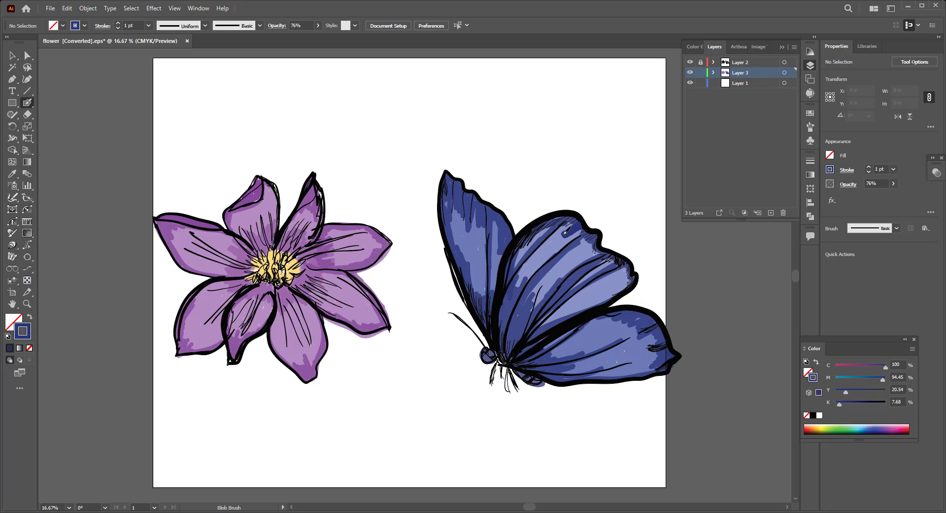
mouse_move(565, 232)
left_mouse_down()
mouse_move(562, 223)
mouse_move(541, 231)
left_mouse_up()
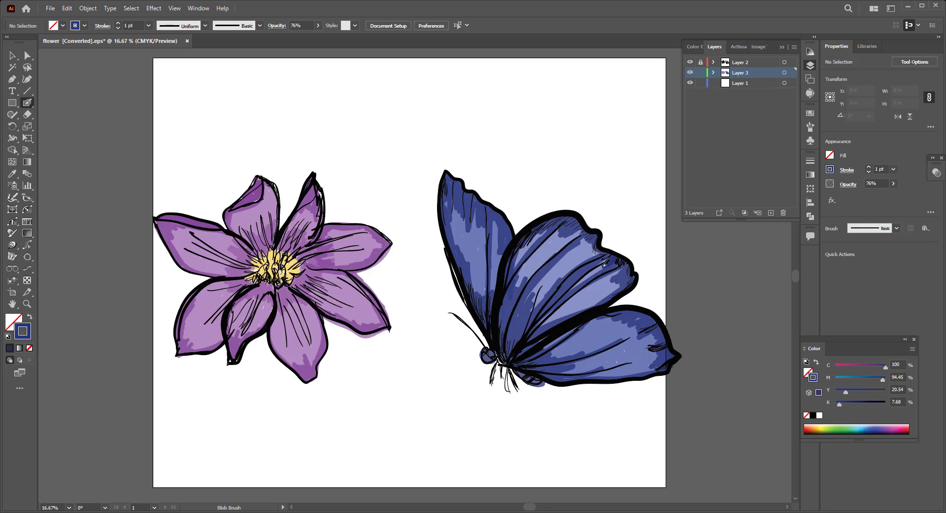
left_click(582, 250)
mouse_move(598, 373)
left_mouse_down()
mouse_move(655, 362)
mouse_move(637, 356)
mouse_move(629, 336)
left_mouse_up()
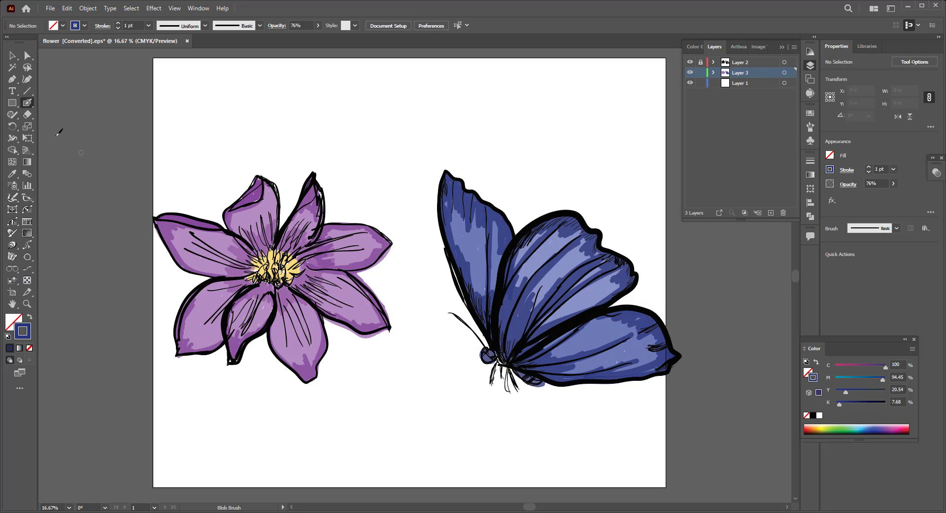
left_click(13, 56)
mouse_move(401, 139)
left_mouse_down()
mouse_move(702, 467)
mouse_move(675, 274)
left_mouse_up()
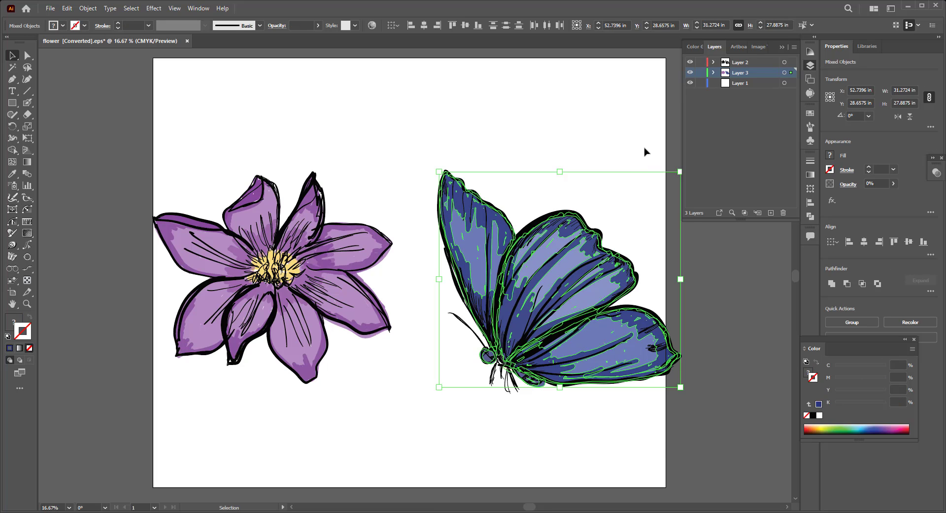
left_click_drag(422, 144, 743, 424)
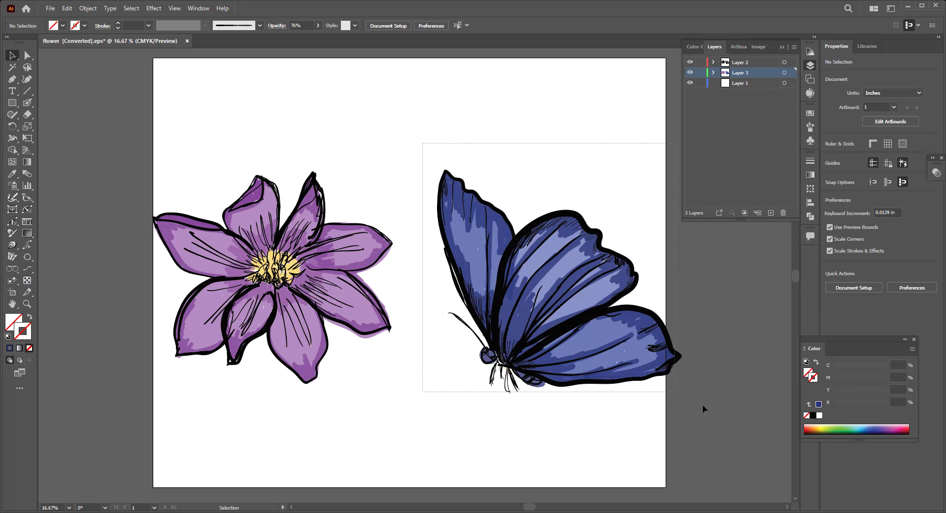
key("ctrl")
key("ctrl+g")
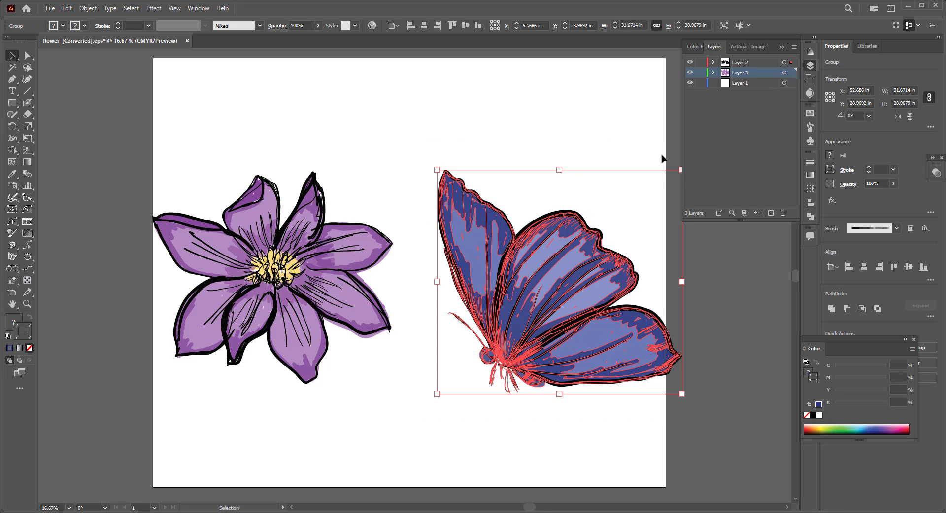
key("alt+shift")
mouse_move(438, 170)
left_mouse_down()
mouse_move(505, 220)
mouse_move(497, 220)
left_mouse_up()
mouse_move(550, 267)
left_mouse_down()
mouse_move(465, 208)
mouse_move(307, 201)
left_mouse_up()
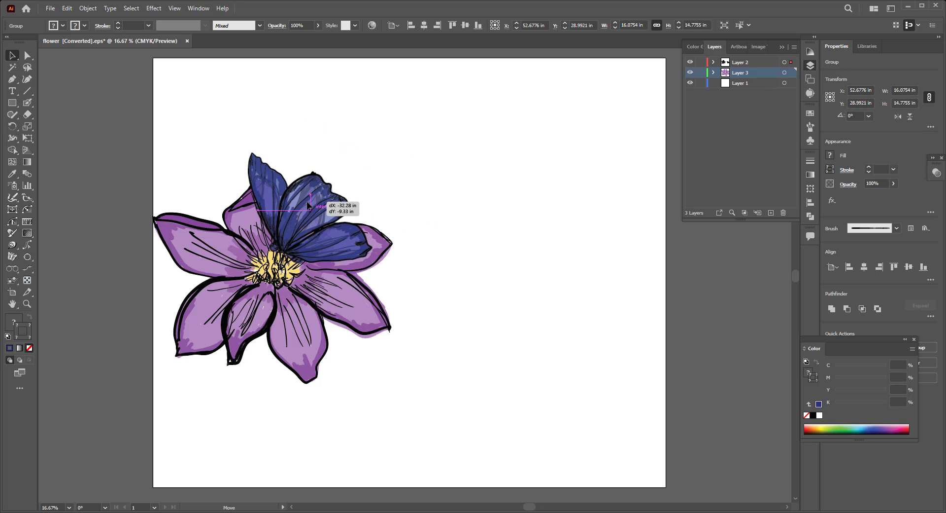
left_click_drag(306, 201, 419, 151)
key("ctrl+alt+c")
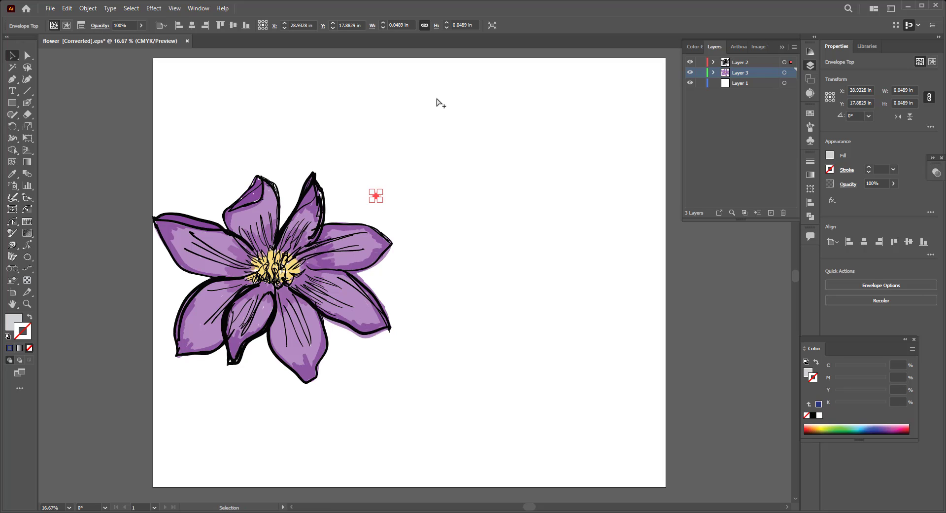
left_click_drag(381, 190, 472, 87)
key("ctrl+z")
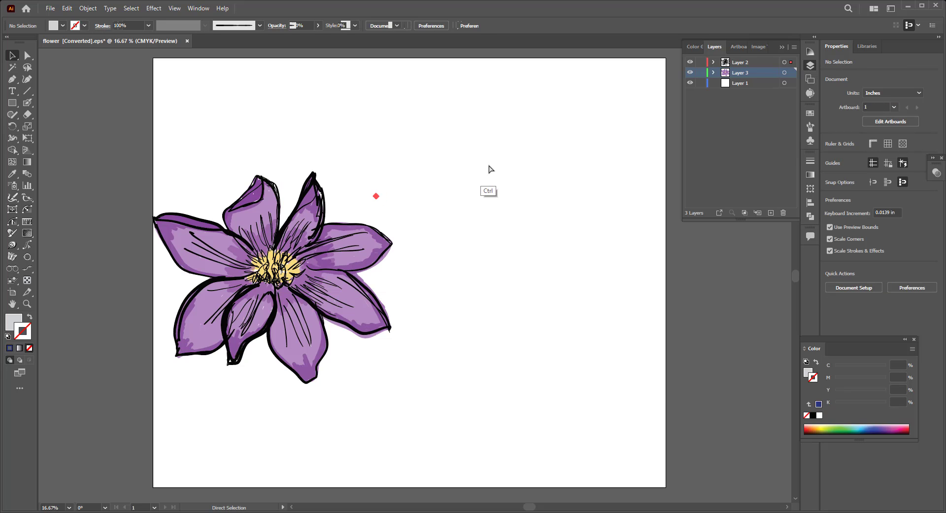
key("ctrl+z")
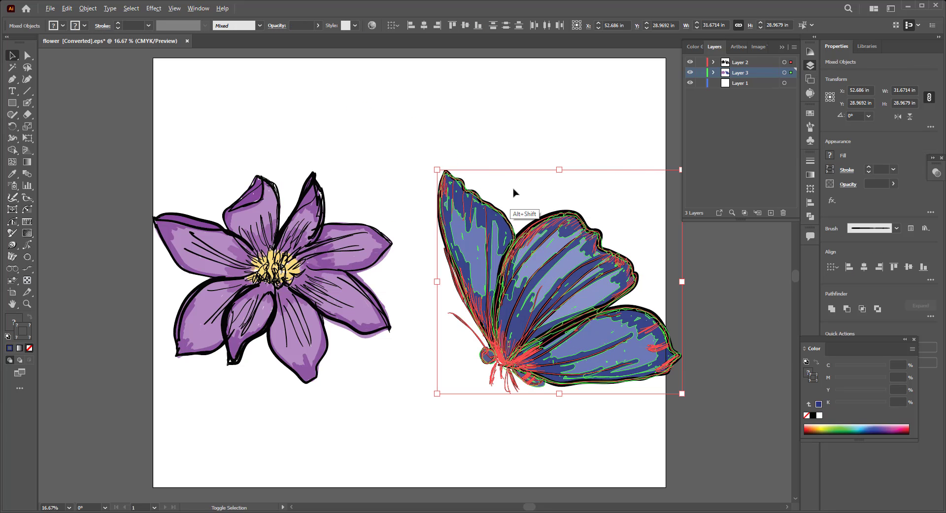
- Shrink the butterfly about its centre and place a copy tilted about 345° on the flower's petals
left_click_drag(437, 170, 503, 216)
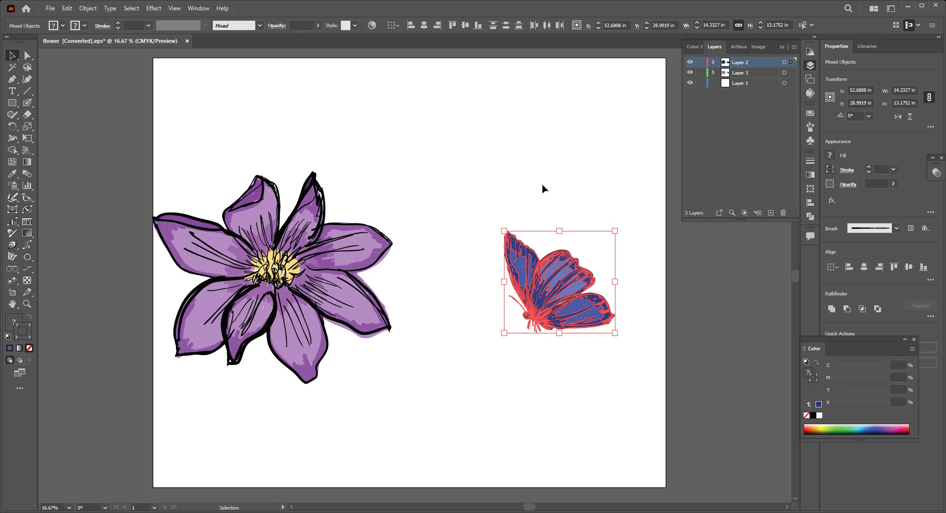
mouse_move(552, 288)
left_mouse_down()
mouse_move(404, 229)
mouse_move(323, 229)
left_mouse_up()
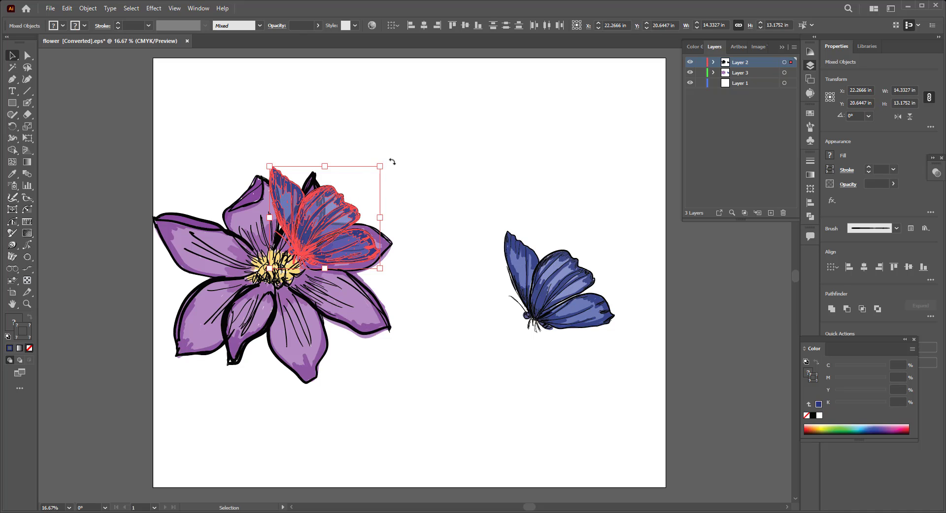
left_click_drag(392, 161, 409, 171)
left_click_drag(327, 244, 379, 236)
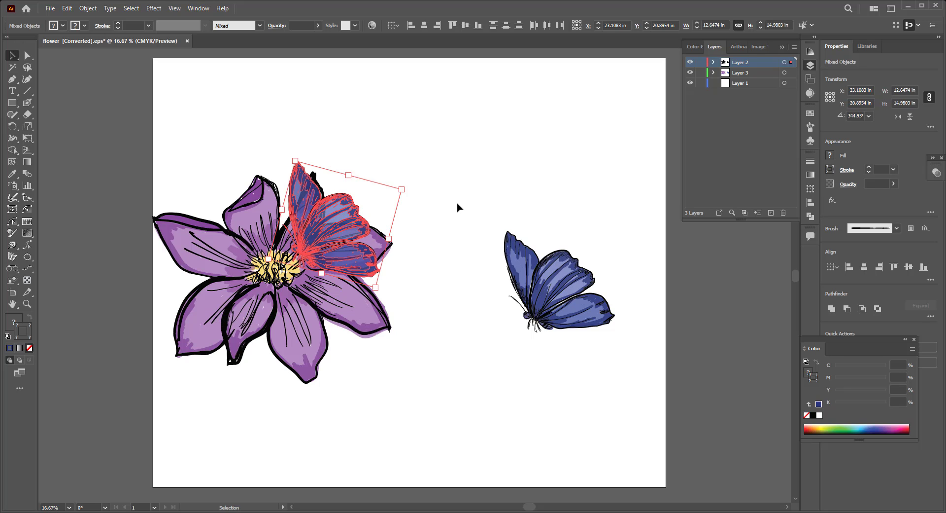
- Try shrinking the right butterfly further and moving it left, then undo it
left_click_drag(459, 207, 592, 351)
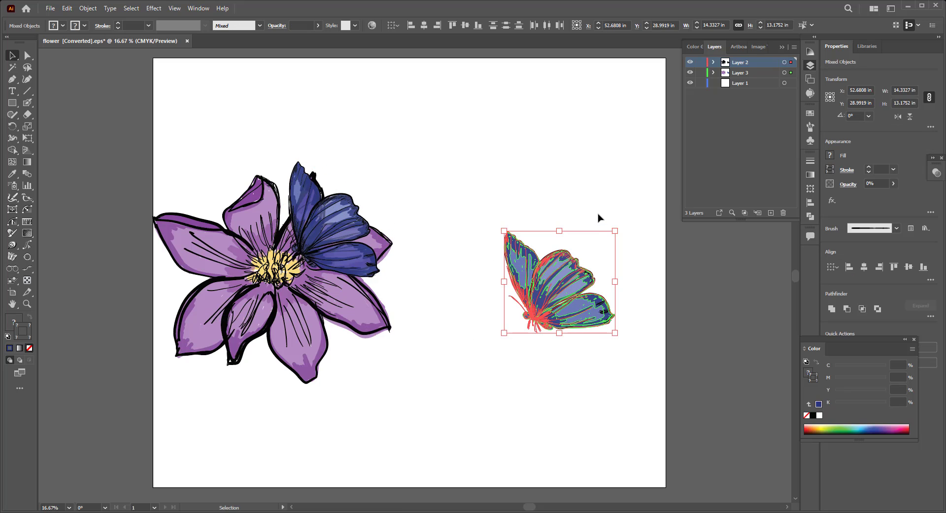
left_click_drag(617, 229, 610, 243)
left_click_drag(594, 283, 567, 290)
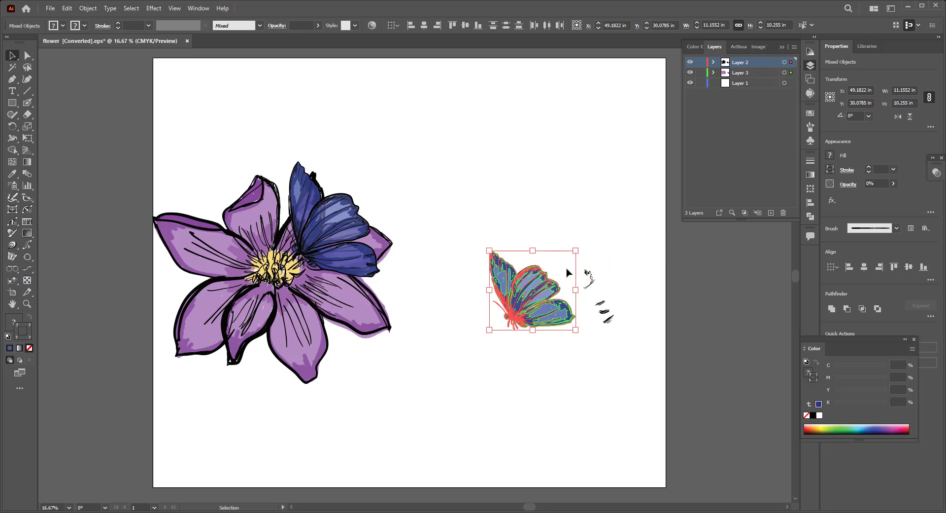
key("ctrl+z")
key("ctrl+z")
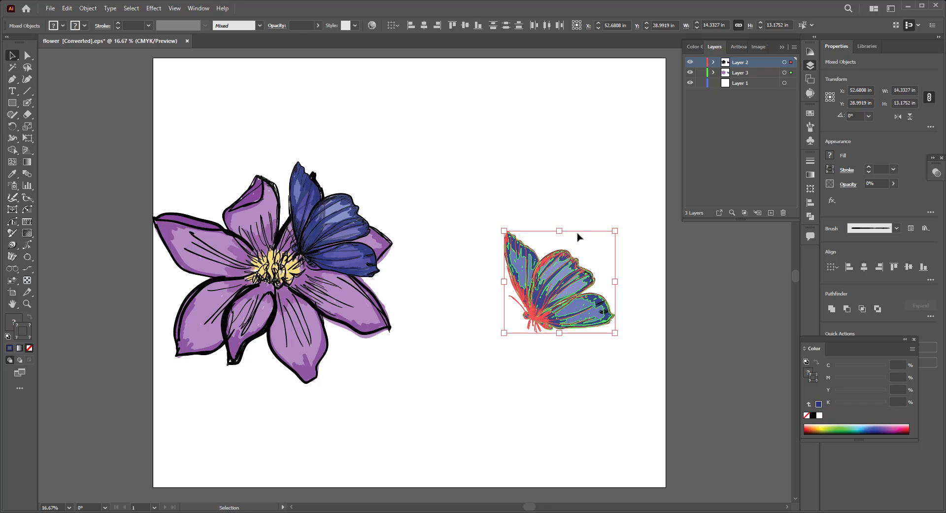
left_click(564, 195)
- Test scaling the right butterfly to about 10 in wide, then undo it and the flower copy
left_click_drag(501, 222, 638, 343)
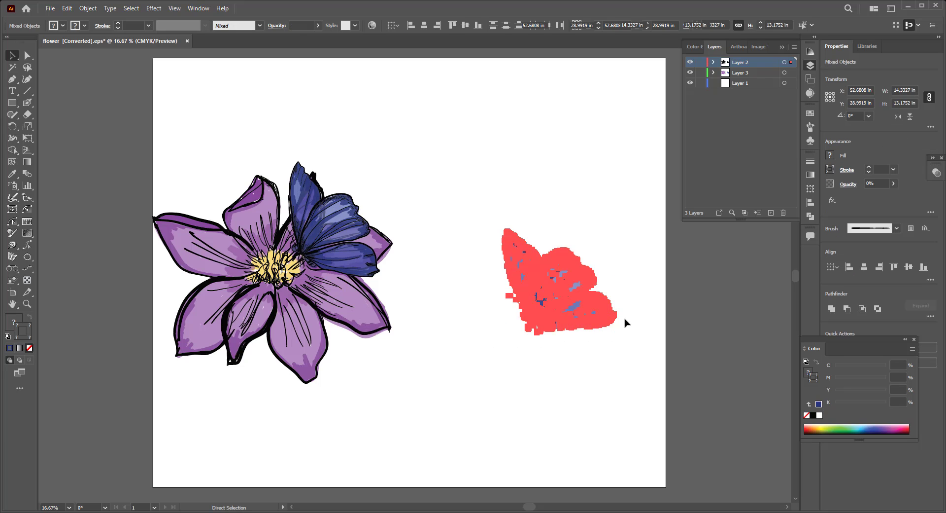
left_click_drag(614, 236, 598, 245)
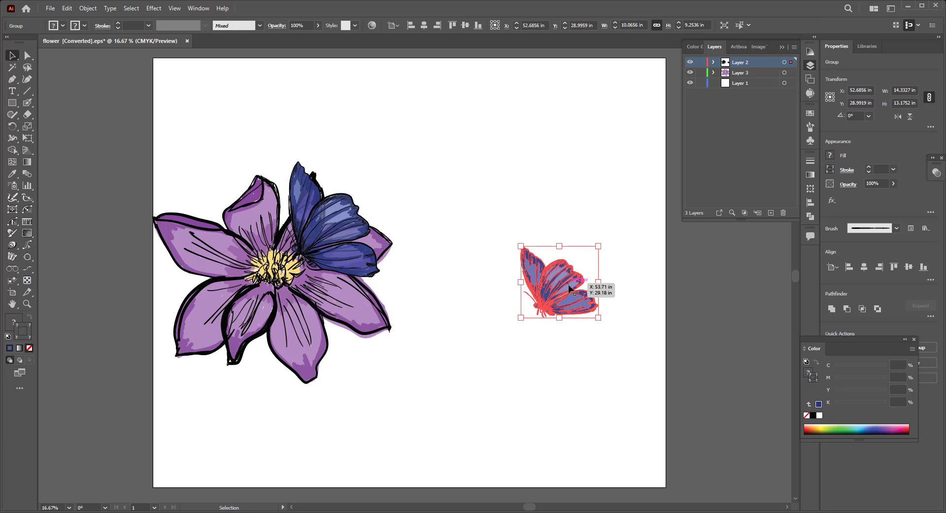
mouse_move(557, 284)
left_mouse_down()
mouse_move(427, 294)
mouse_move(454, 309)
left_mouse_up()
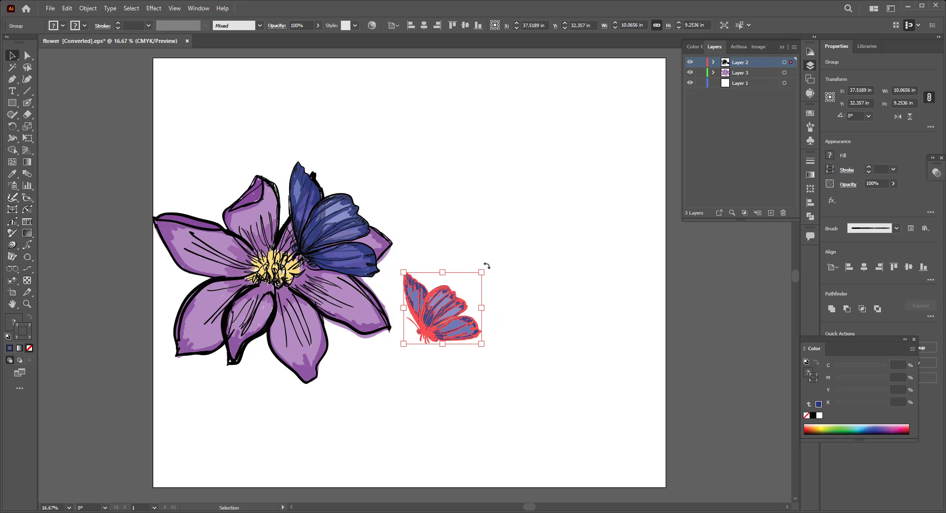
key("ctrl+z")
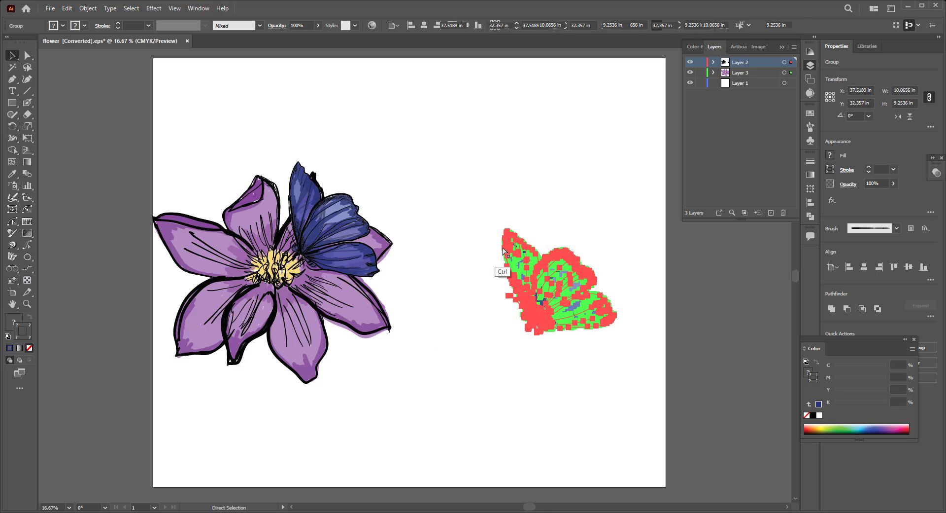
key("ctrl+z")
key("ctrl+z")
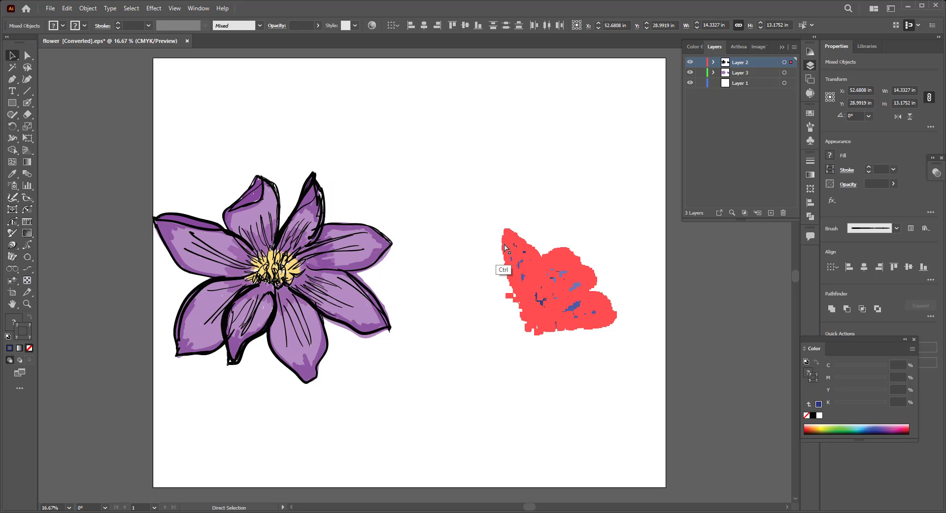
left_click(550, 195)
- Place the butterfly on the flower's upper-right petals and move both toward the artboard centre
mouse_move(591, 290)
left_mouse_down()
mouse_move(475, 259)
mouse_move(333, 240)
left_mouse_up()
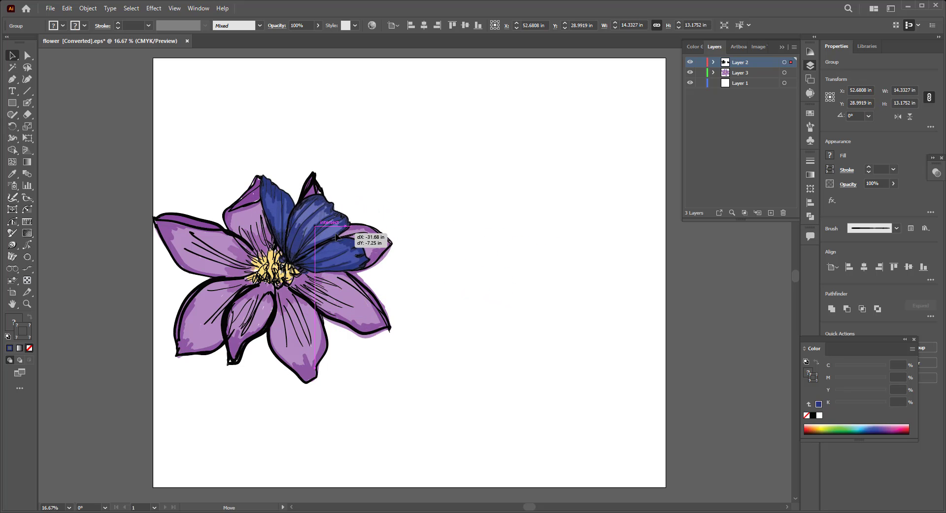
mouse_move(333, 240)
left_mouse_down()
mouse_move(342, 226)
mouse_move(354, 229)
left_mouse_up()
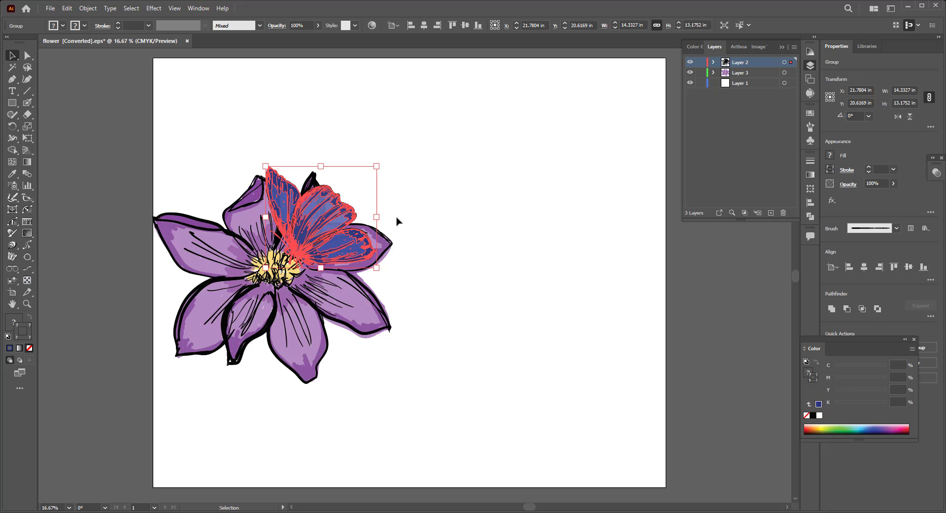
left_click(421, 207)
left_click_drag(154, 163, 397, 442)
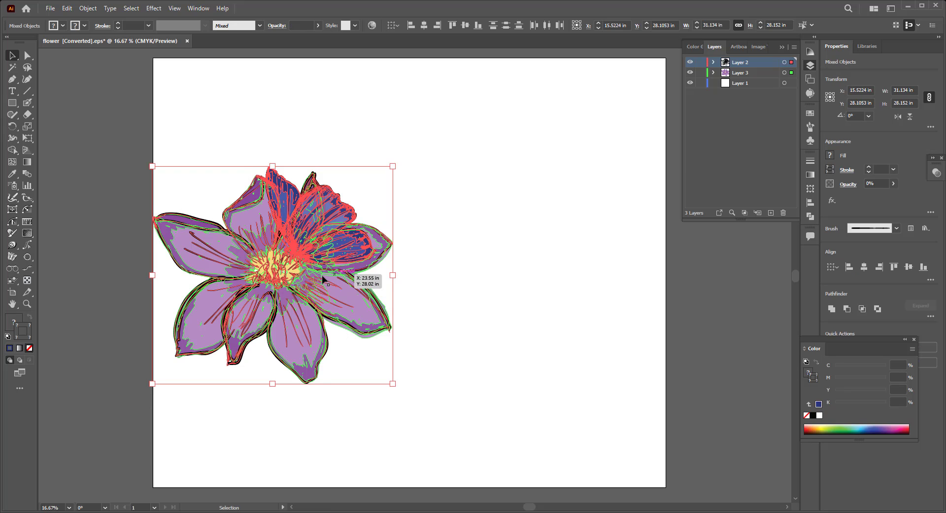
mouse_move(322, 275)
left_mouse_down()
mouse_move(481, 276)
mouse_move(466, 271)
left_mouse_up()
- Try enlarging the combined artwork, then undo and redo back to the Layer 3 content
left_click_drag(541, 165, 567, 123)
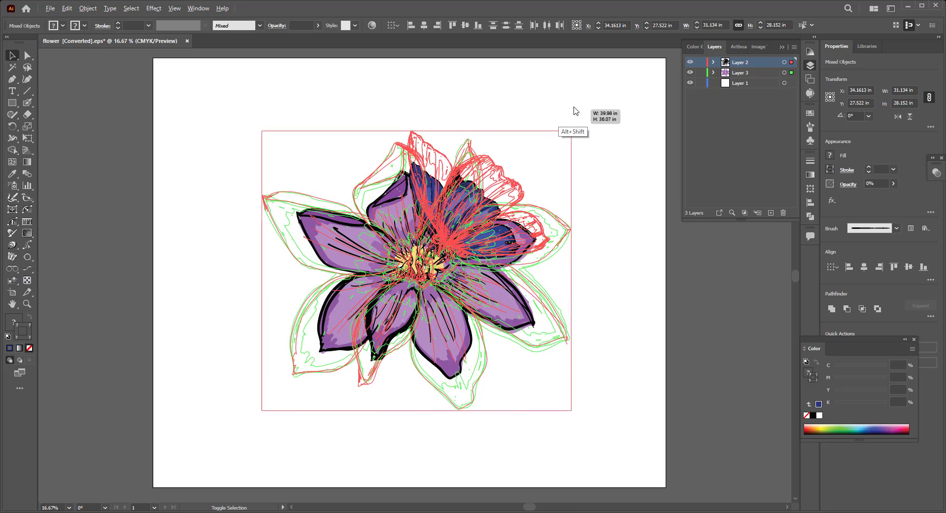
left_click_drag(567, 123, 584, 99)
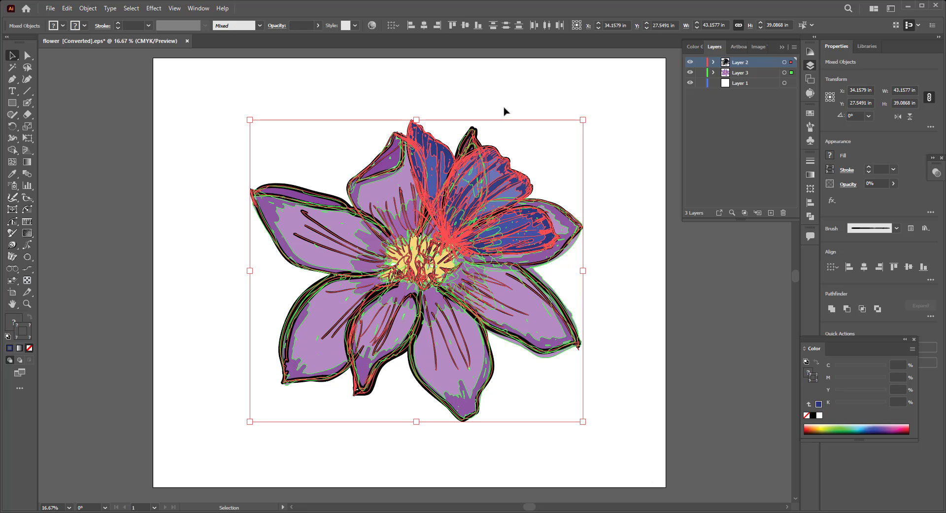
key("ctrl+z")
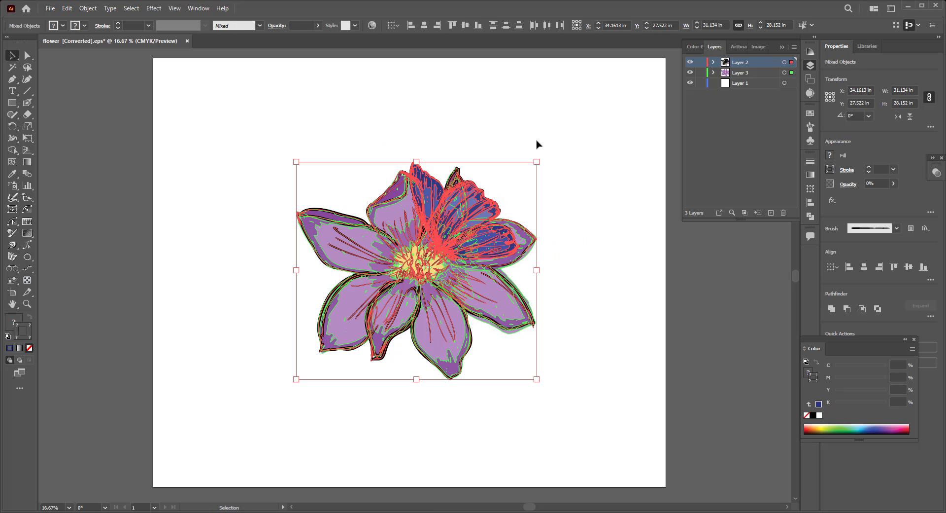
key("ctrl+z")
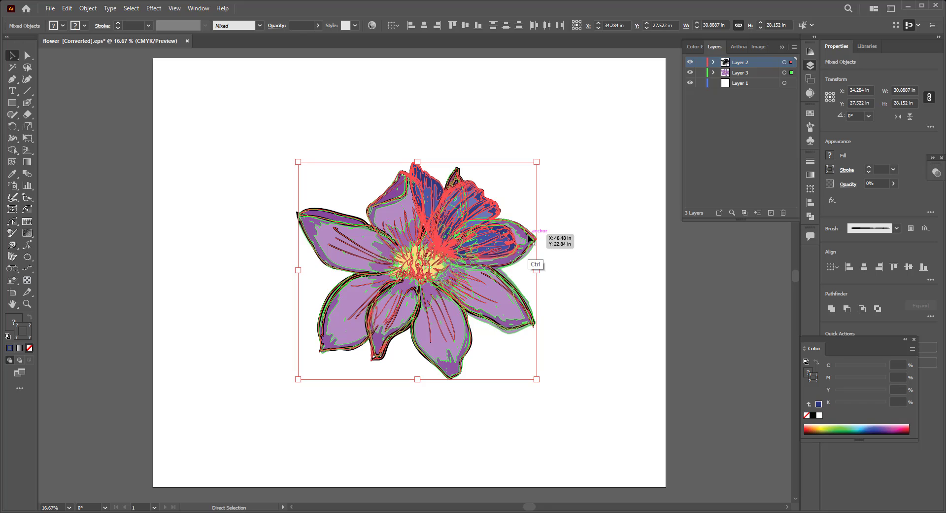
key("ctrl+z")
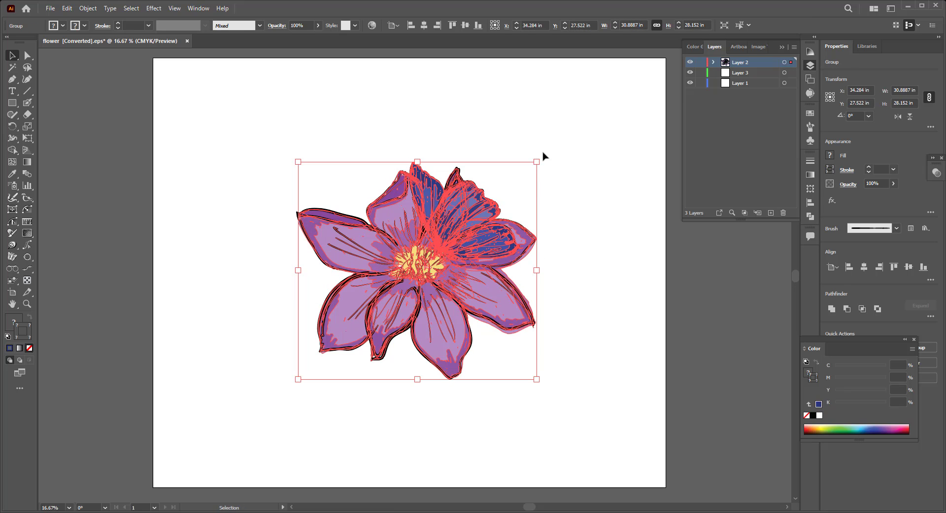
key("ctrl+shift+z")
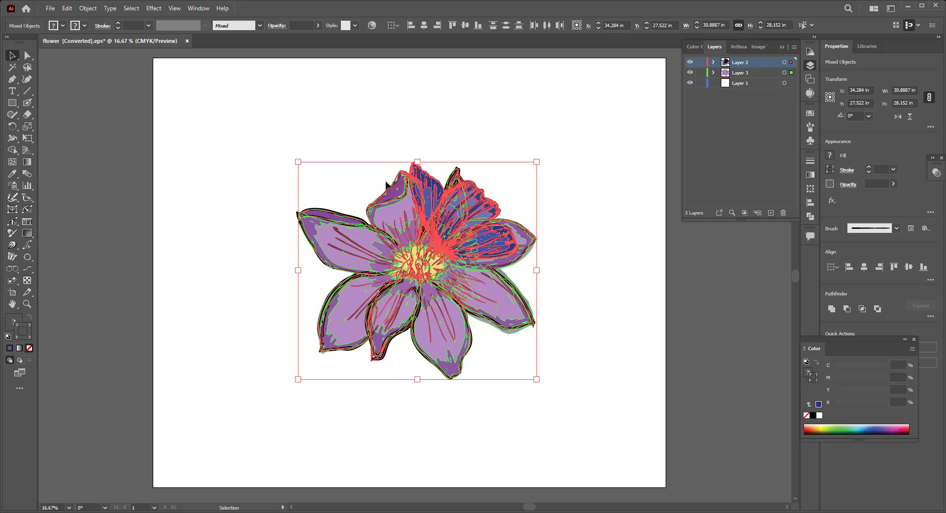
- Expand the artwork's appearance, then expand its fill and stroke into plain shapes
left_click(87, 9)
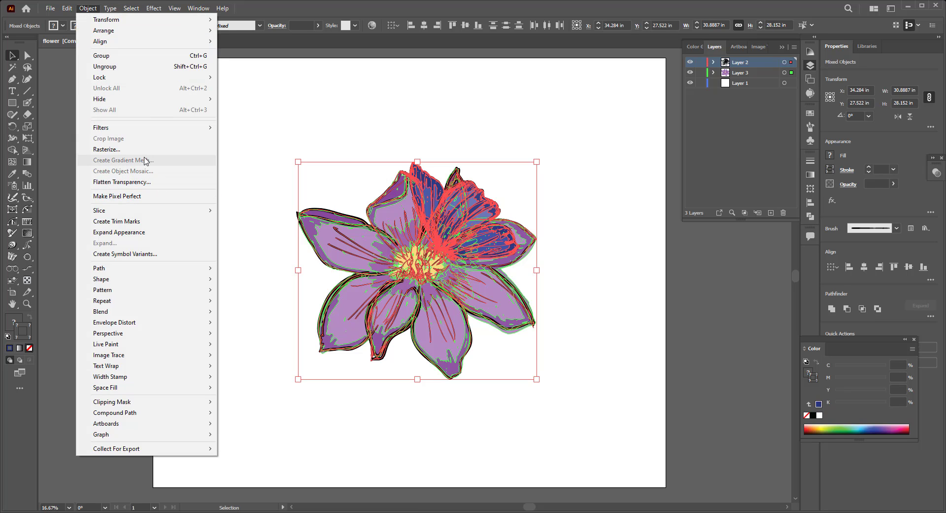
left_click(149, 237)
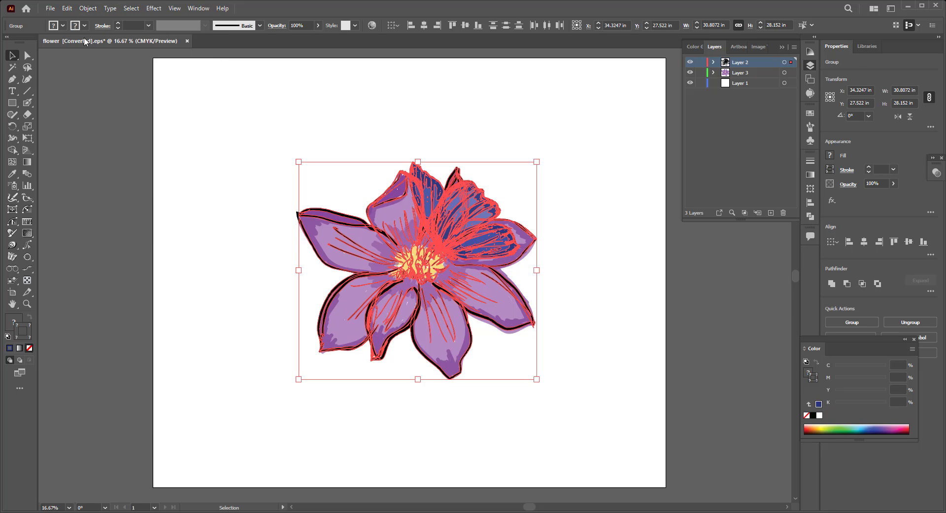
left_click(82, 9)
left_click(103, 242)
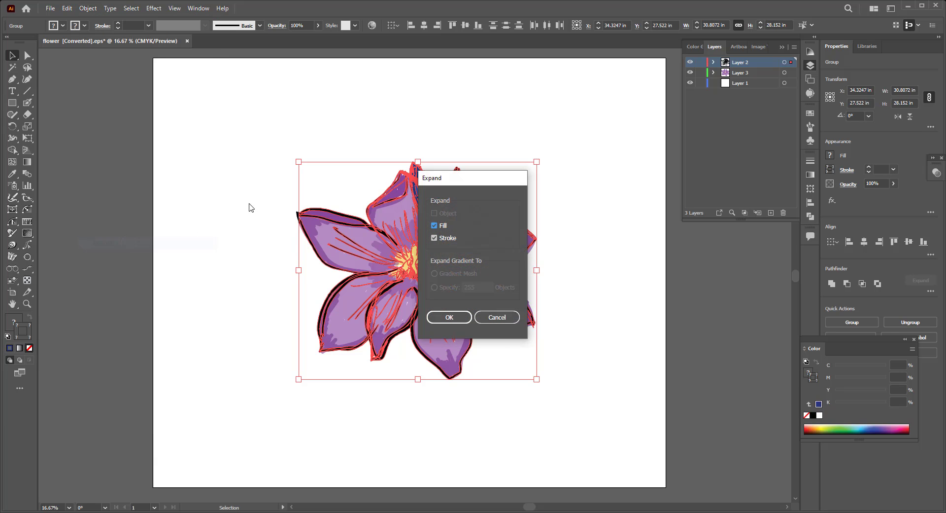
left_click(436, 317)
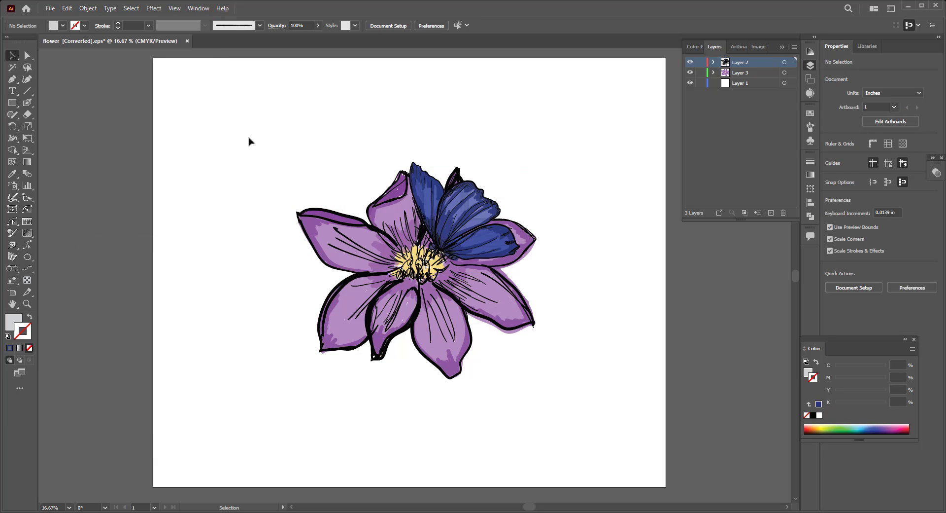
- Enlarge the expanded artwork to about 37.63 × 34.02 in and move it lower on the artboard
left_click_drag(249, 142, 605, 339)
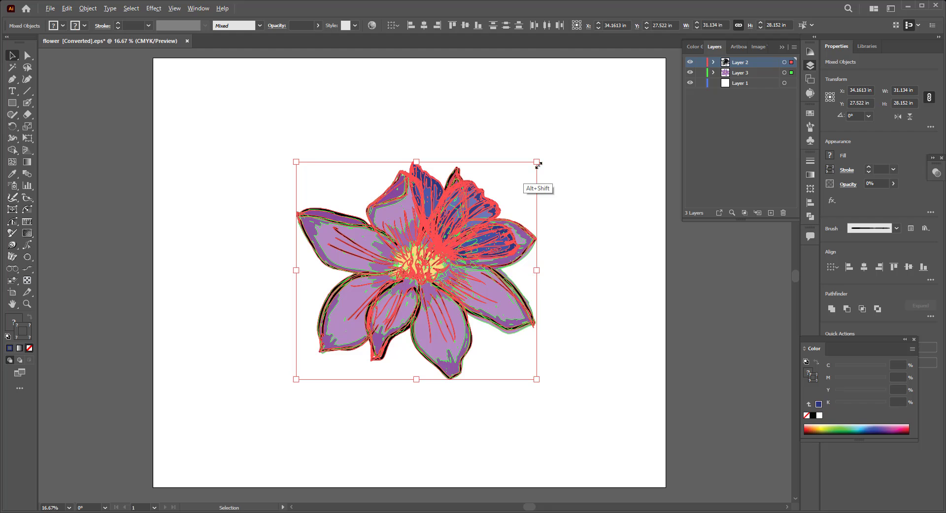
left_click_drag(537, 161, 562, 129)
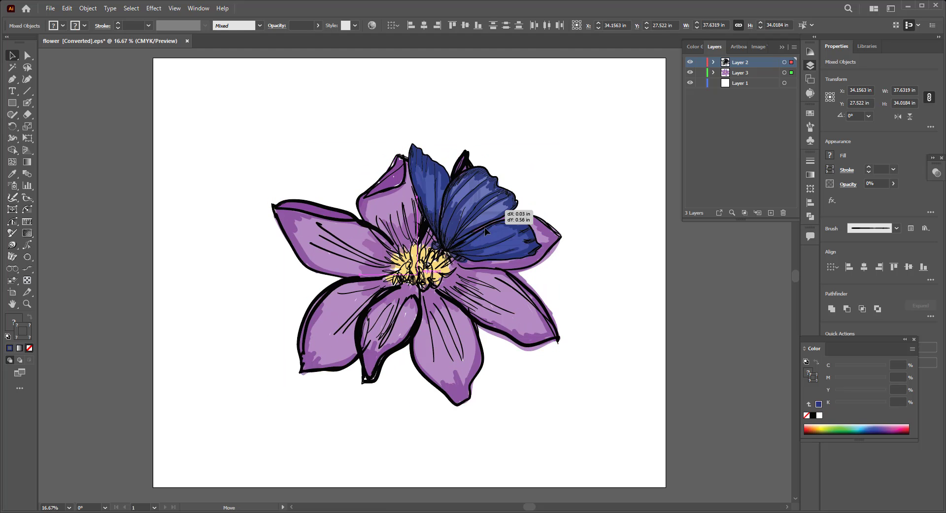
left_click_drag(484, 203, 481, 236)
left_click(567, 153)
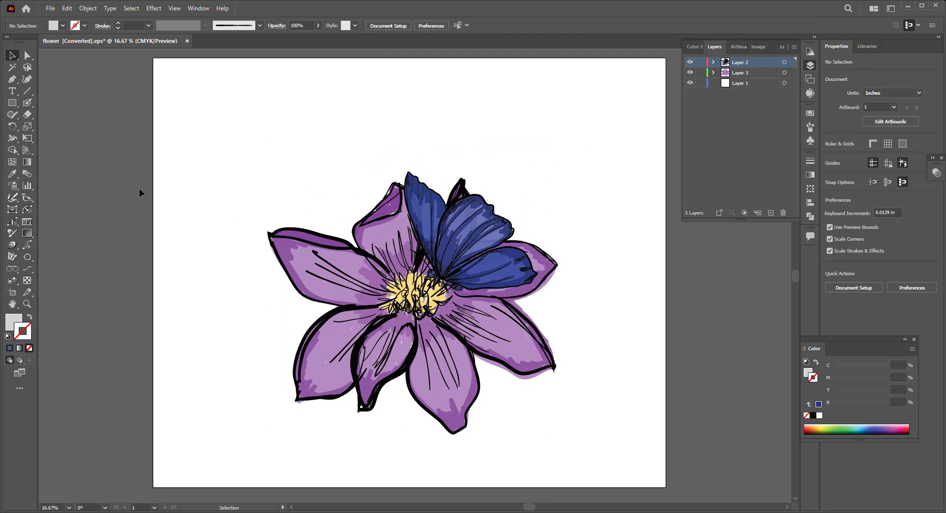
- Start a text object above the flower, then abandon the empty one
left_click(12, 92)
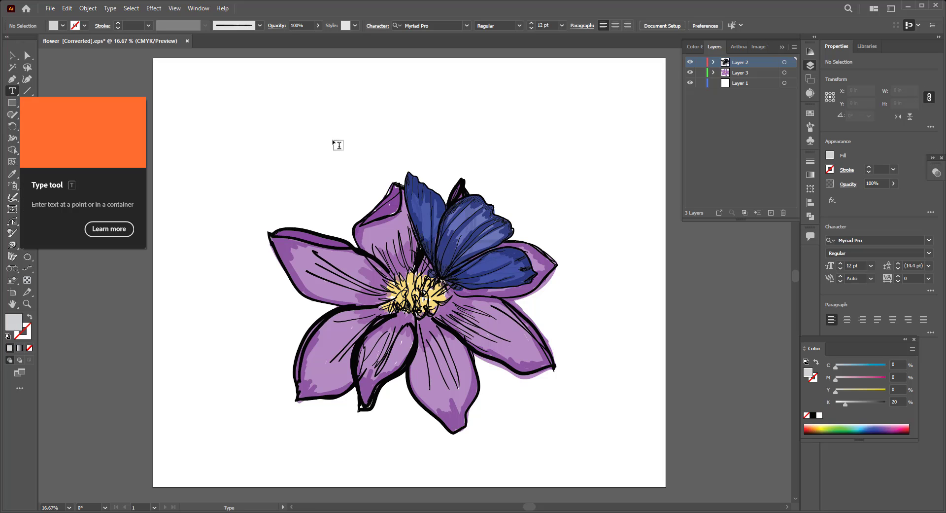
left_click(337, 137)
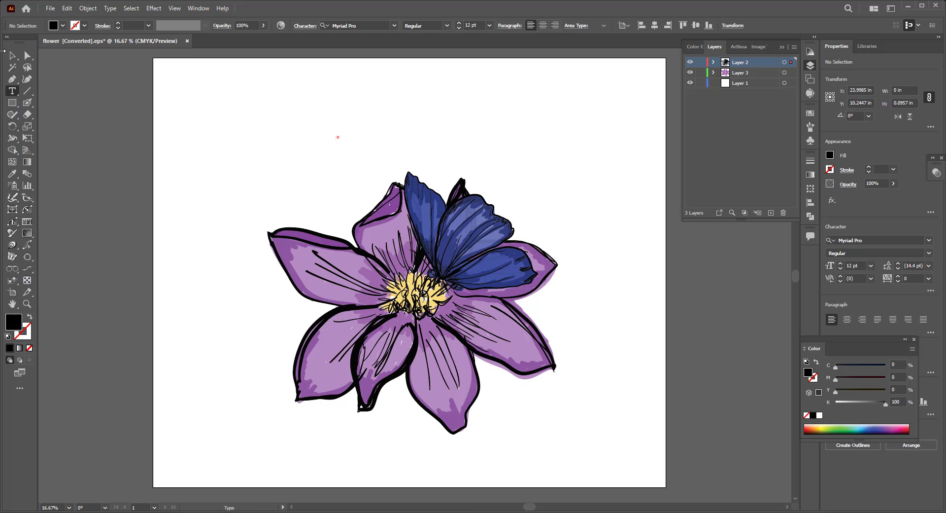
left_click(12, 55)
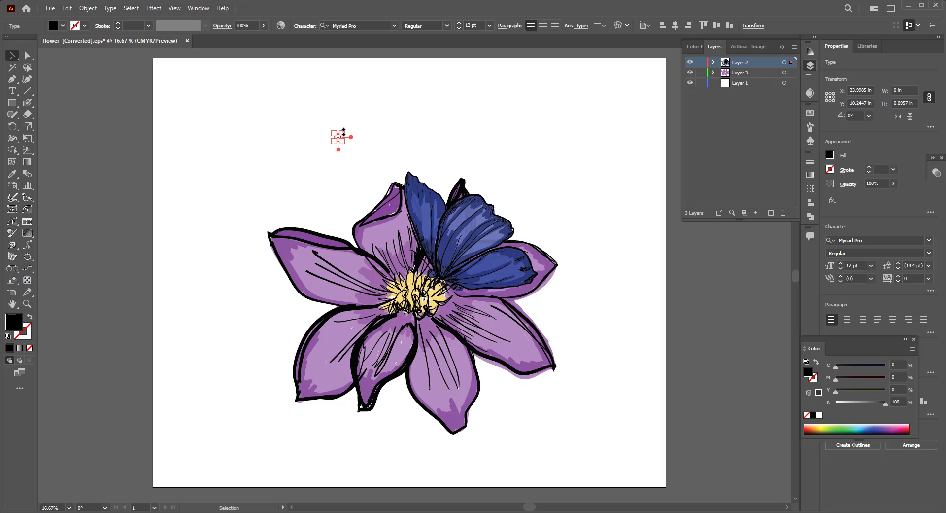
left_click_drag(343, 132, 371, 96)
left_click_drag(309, 125, 393, 144)
left_click(392, 144)
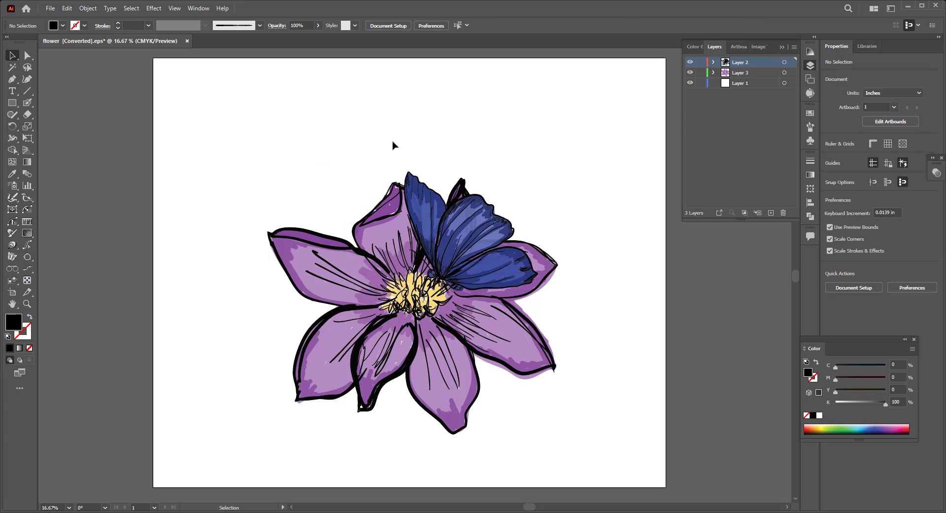
- Place a new text point above the flower with the font size set to 200 pt
left_click(13, 91)
left_click(286, 130)
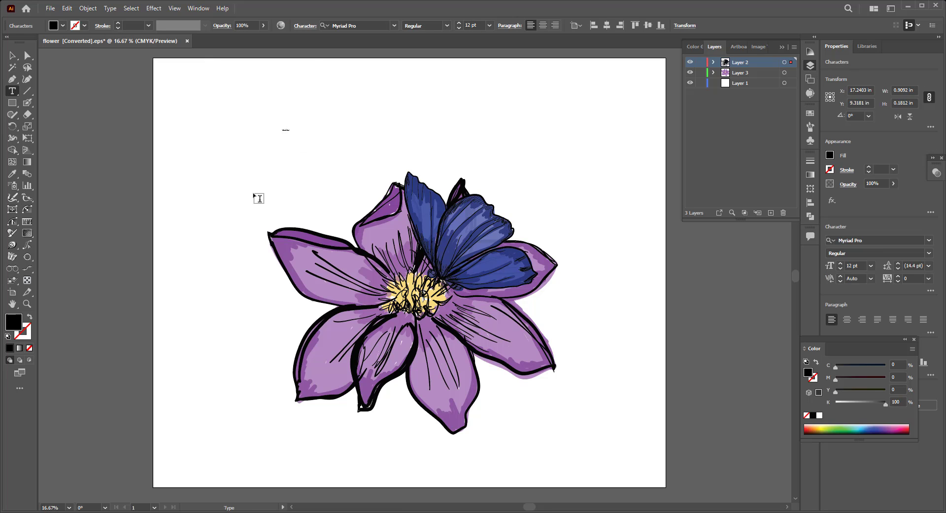
left_click(468, 25)
type("2")
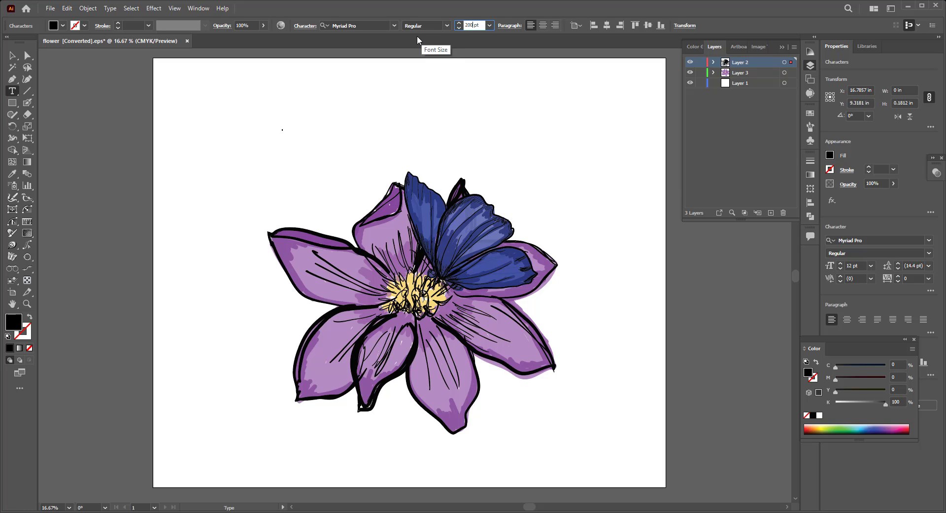
key("Return")
left_click(13, 55)
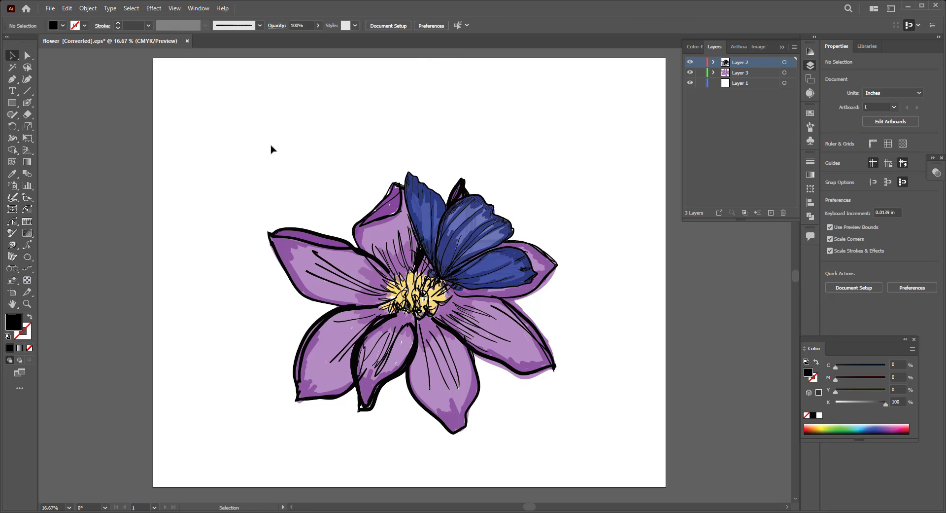
left_click(385, 182)
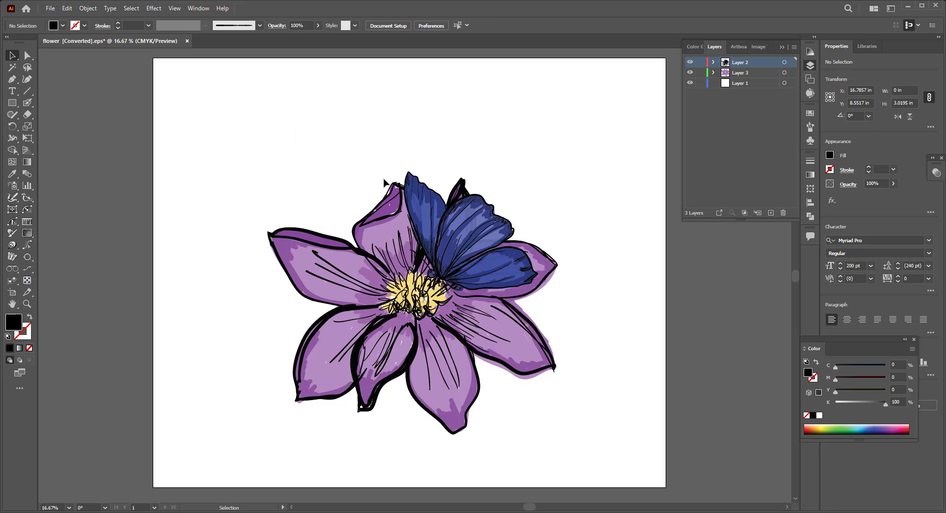
- Type 'bloom baby' above the flower and leave text editing
left_click(13, 91)
left_click(308, 123)
key("BackSpace")
type("bloo")
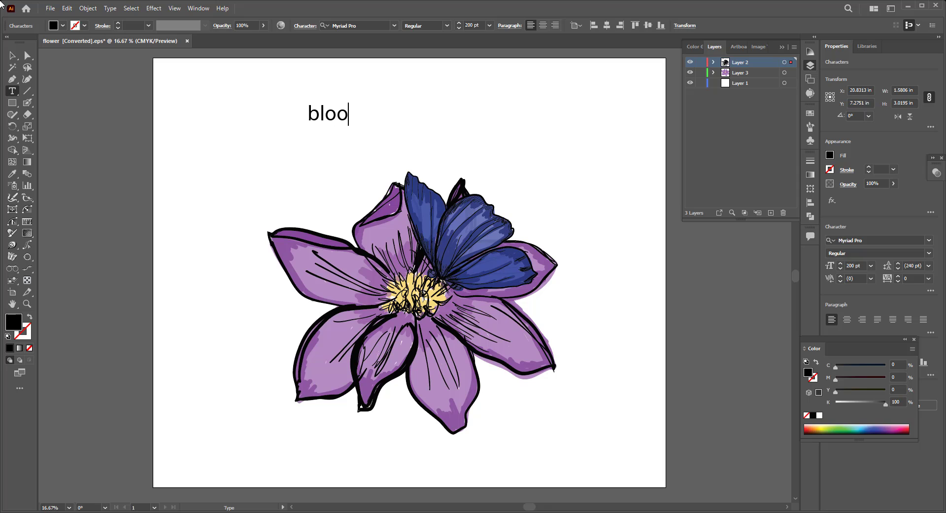
type("m ")
type("ba")
type("by")
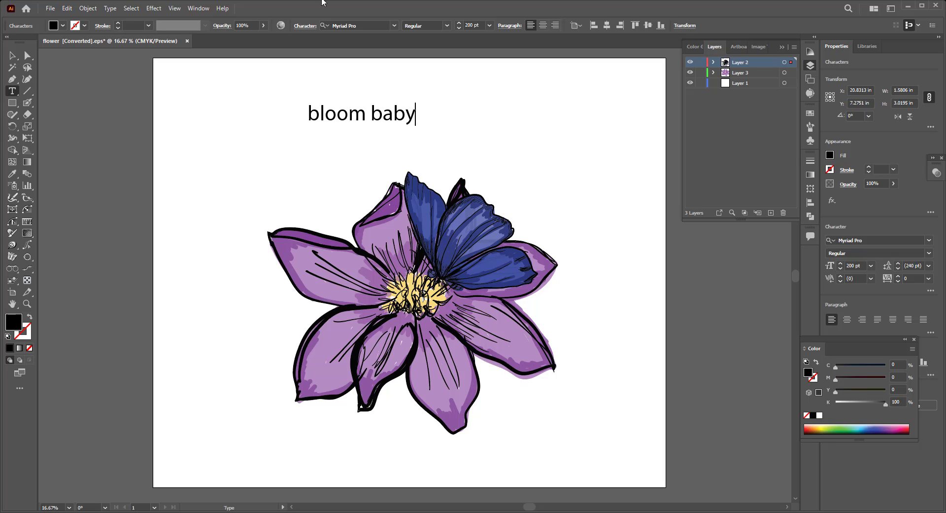
key("Escape")
- Enlarge 'bloom baby' and centre it above the flower
left_click_drag(378, 113, 482, 127)
left_click_drag(484, 115, 520, 102)
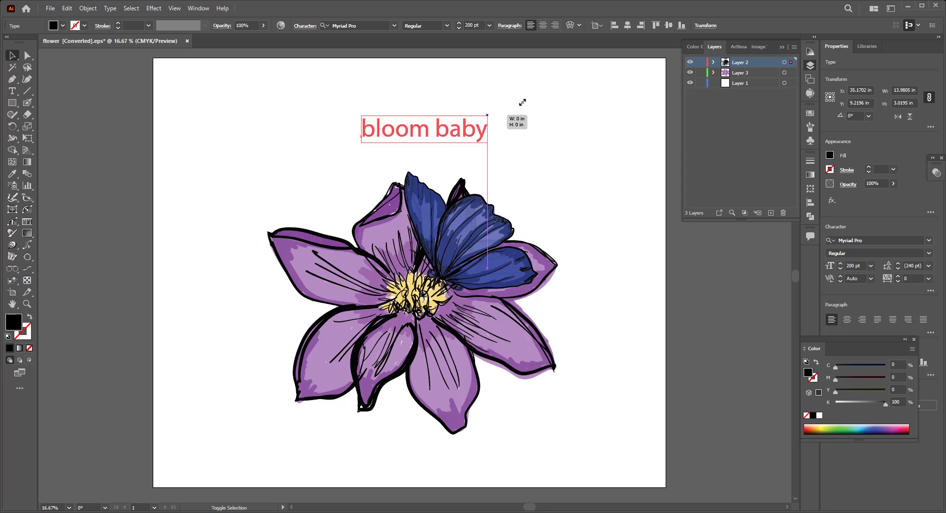
left_click_drag(483, 126, 476, 124)
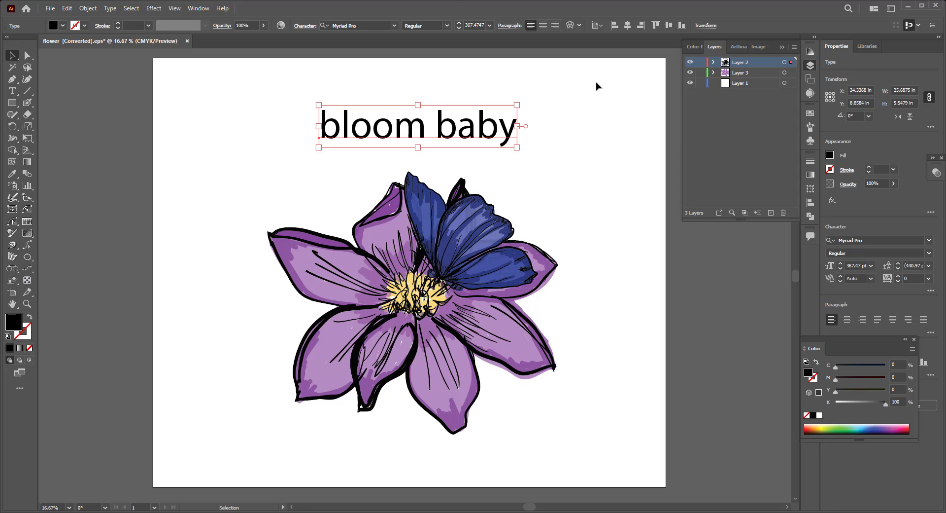
- Search the font list for 'moo' to find a script font
left_click(368, 27)
type("m")
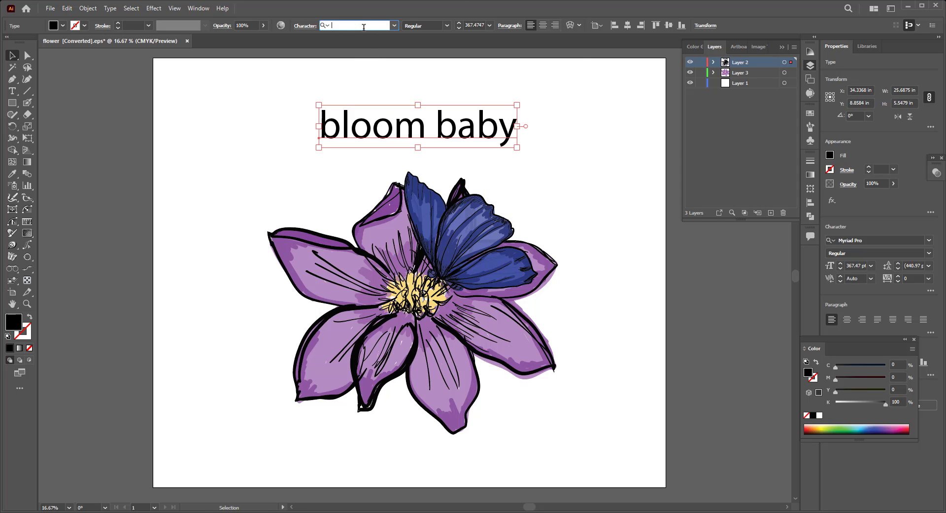
type("oom")
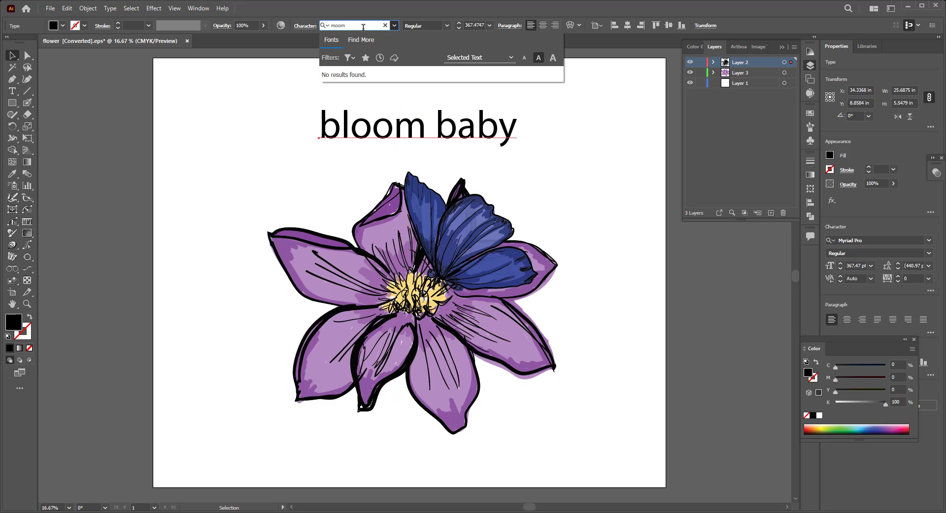
key("BackSpace")
key("BackSpace")
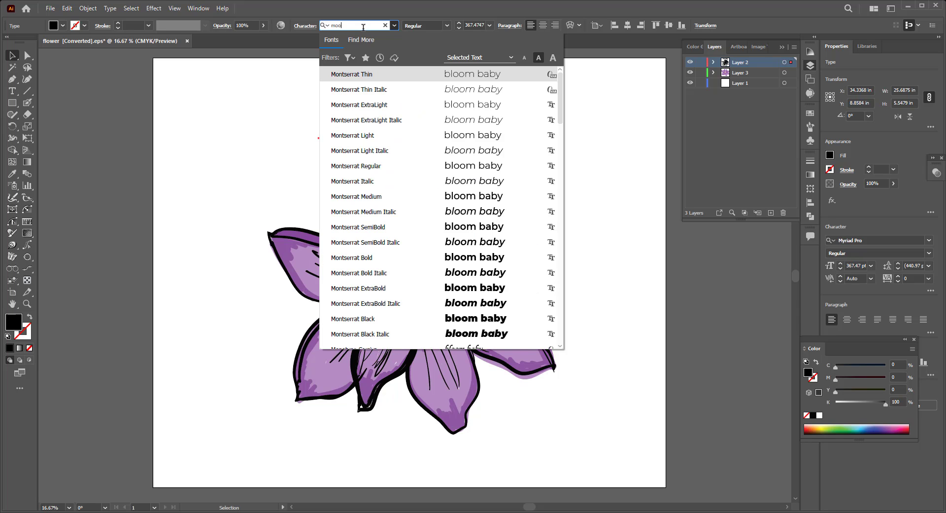
- Set the text in MoonTime Regular and capitalise it to 'Bloom baby'
type("n")
left_click(443, 75)
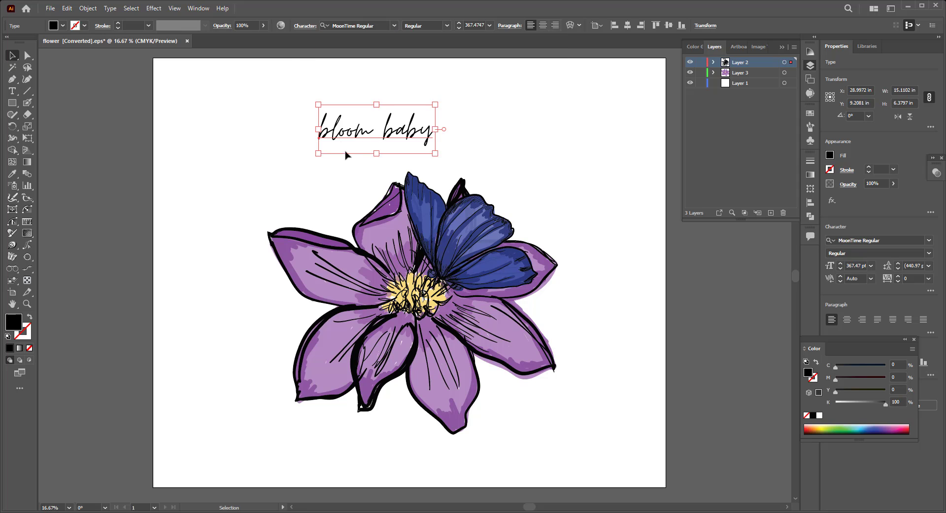
double_click(329, 132)
key("BackSpace")
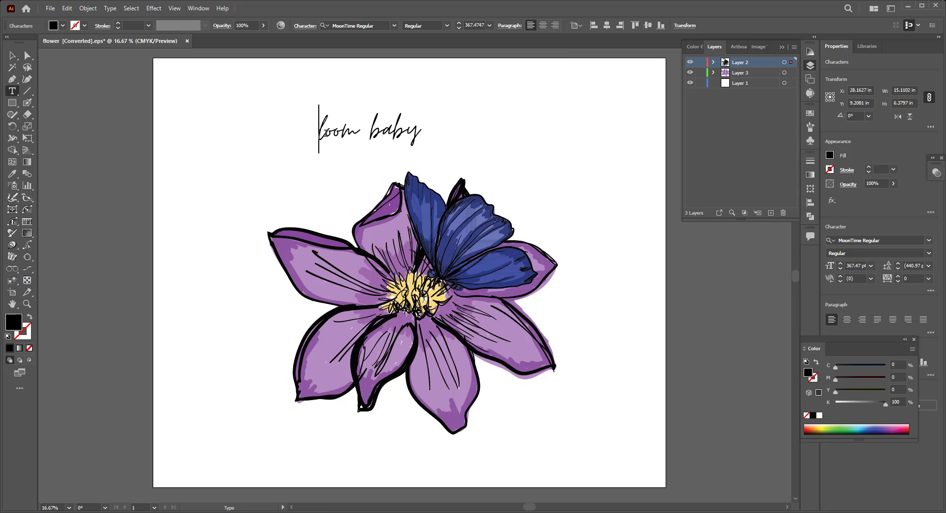
type("B")
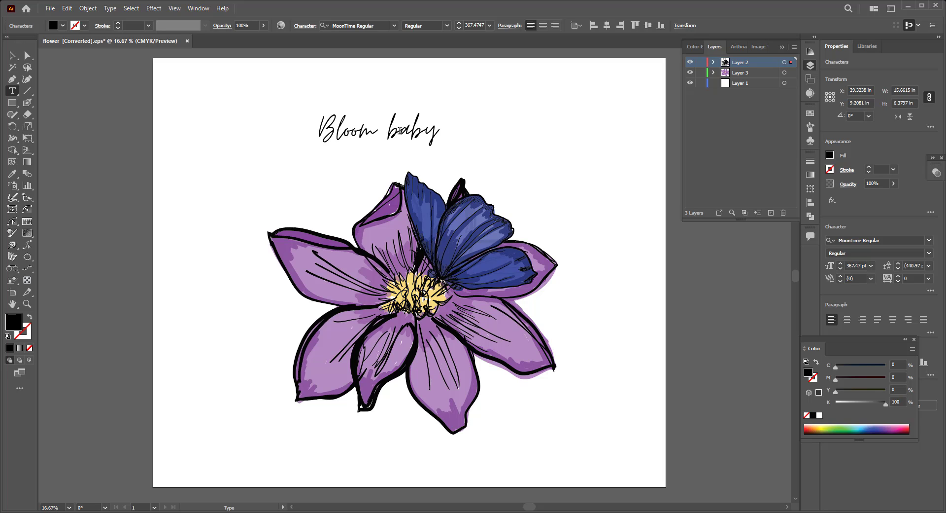
left_click(13, 55)
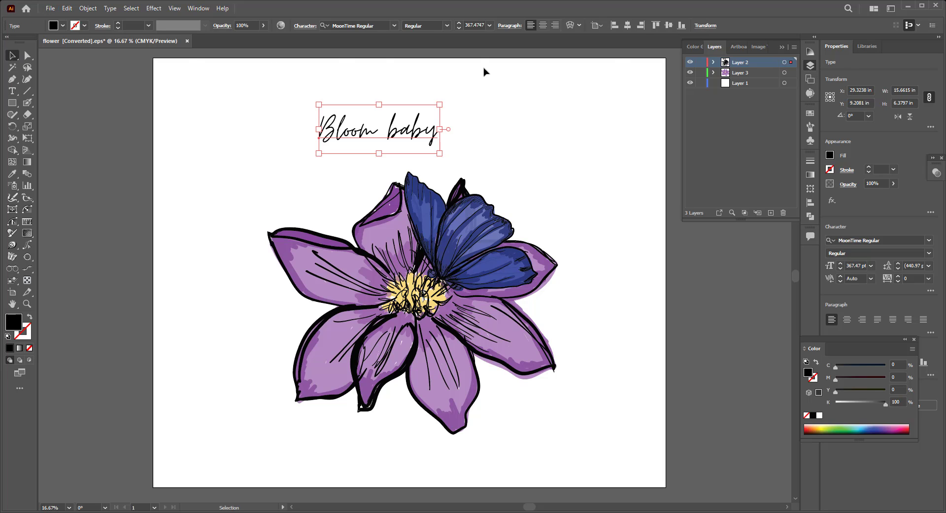
- Scale the 'Bloom baby' heading to about 732.78 pt and nudge it into place above the flower
left_click_drag(441, 101, 489, 87)
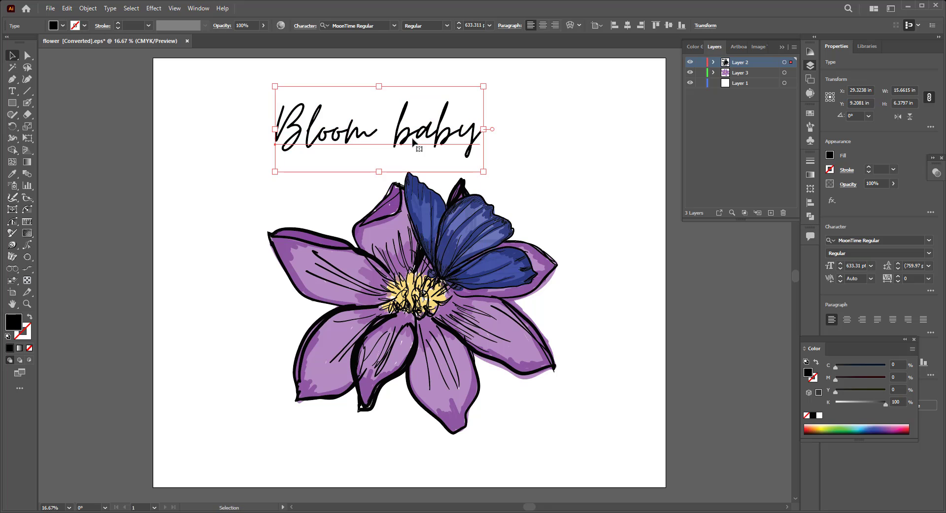
left_click_drag(419, 143, 447, 143)
left_click_drag(518, 88, 535, 84)
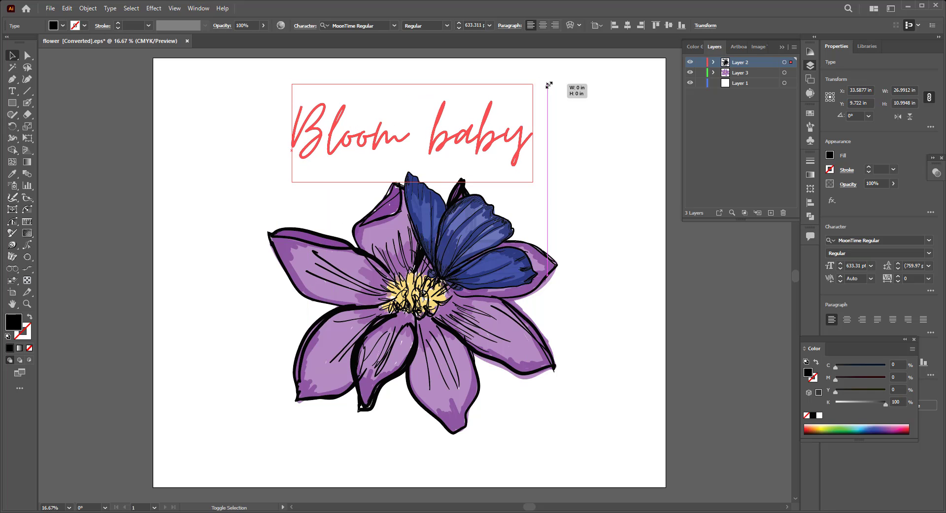
left_click_drag(463, 130, 461, 138)
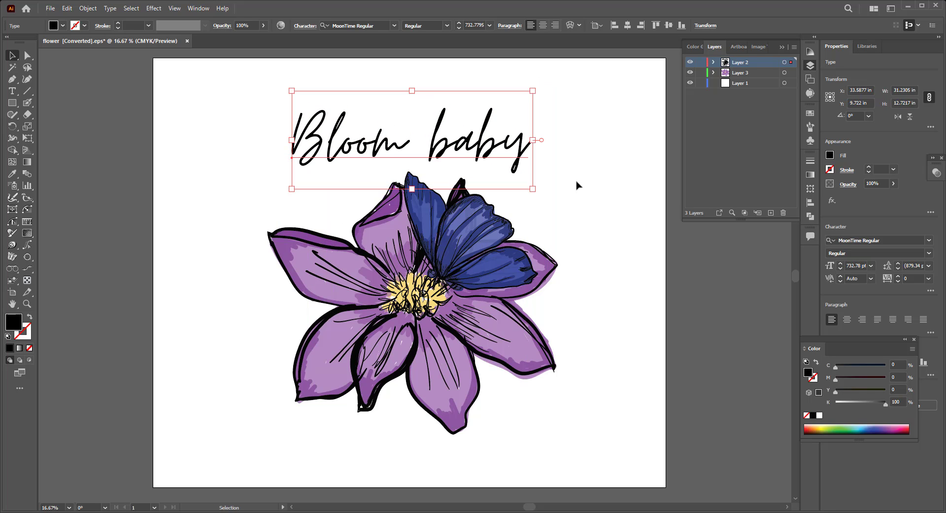
left_click(586, 196)
- Try moving the whole flower artwork down twice, undoing each attempt
left_click_drag(208, 218, 572, 448)
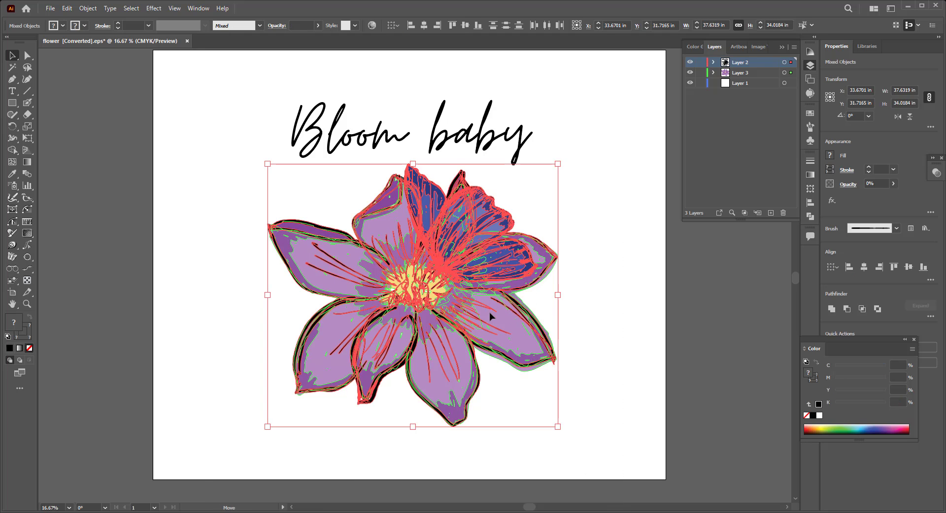
left_click_drag(490, 312, 490, 335)
key("ctrl+z")
left_click(275, 205)
left_click_drag(261, 168, 497, 409)
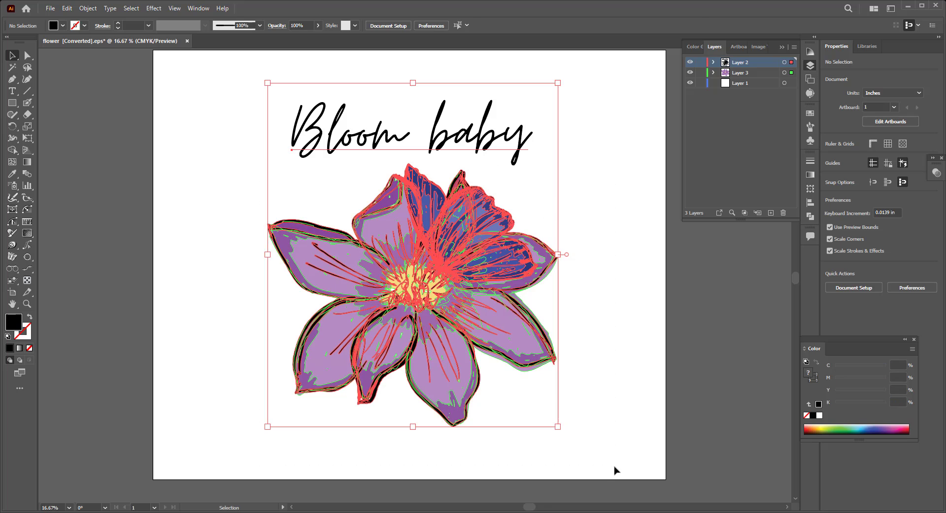
left_click(642, 356)
left_click_drag(210, 187, 527, 456)
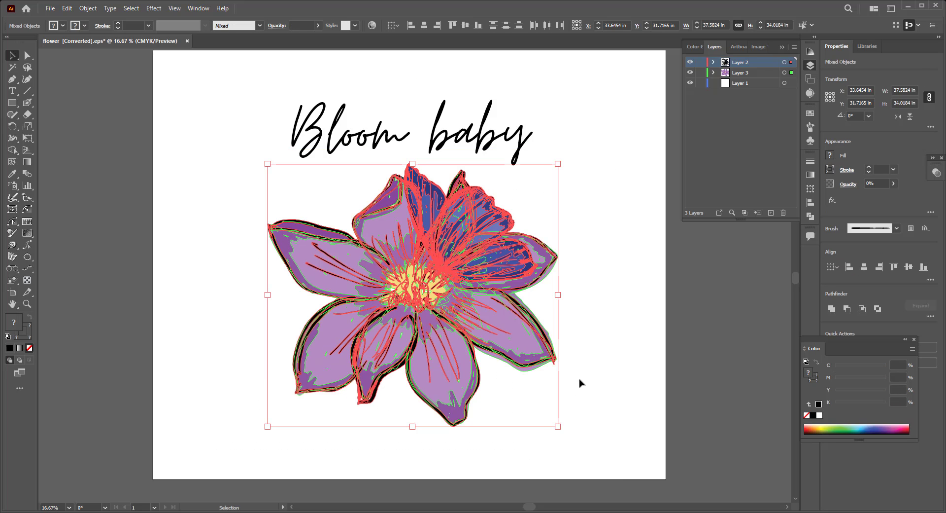
left_click_drag(475, 282, 460, 310)
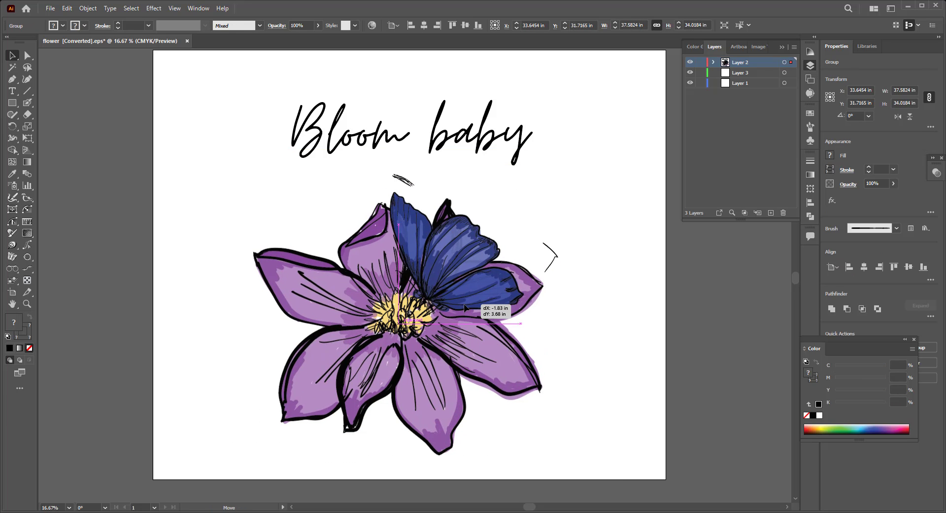
key("ctrl+z")
left_click(558, 350)
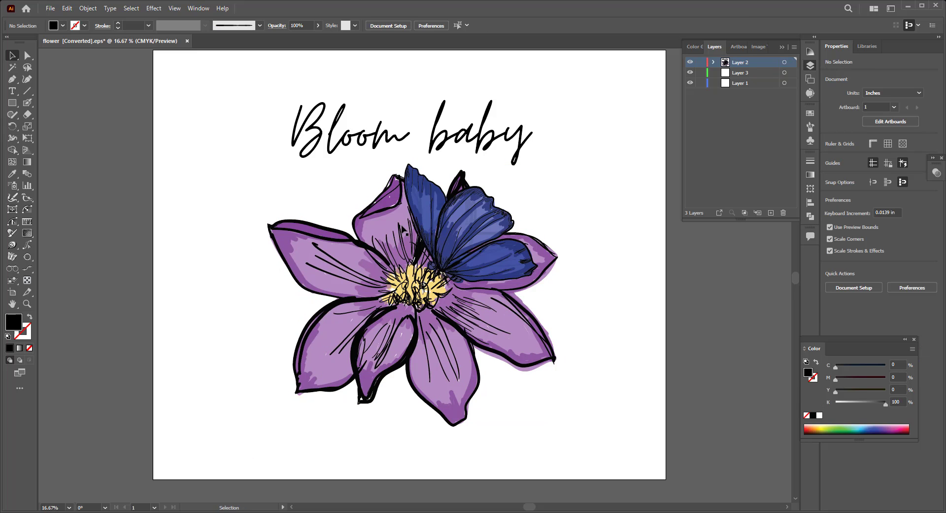
- Raise the 'Bloom baby' heading and shift the flower artwork slightly lower
left_click_drag(346, 146, 348, 125)
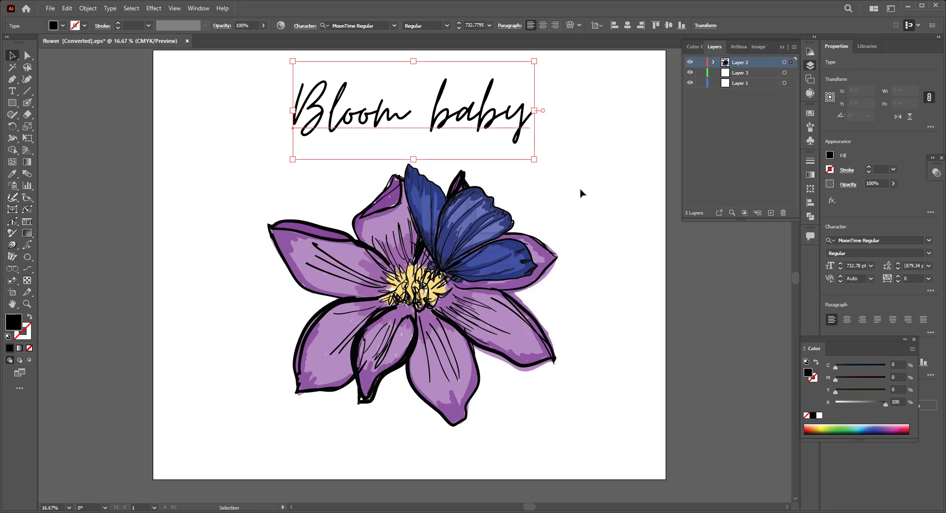
left_click(222, 207)
scroll(228, 178, "down", 1)
left_click_drag(228, 163, 696, 453)
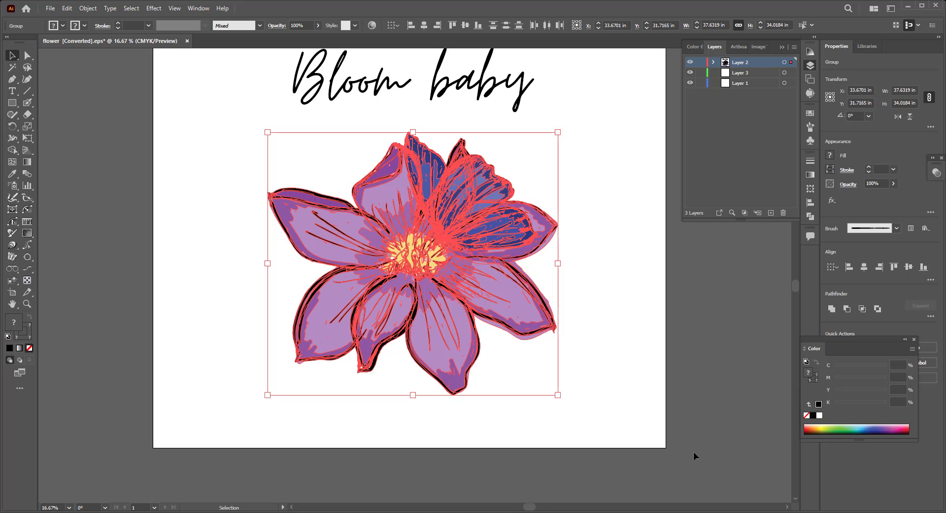
key("a")
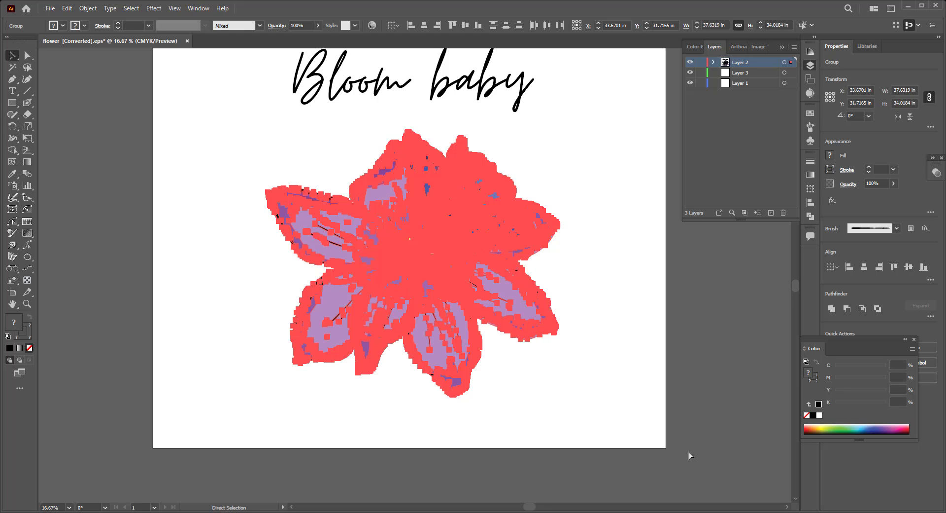
key("v")
left_click(634, 324)
scroll(633, 331, "up", 1)
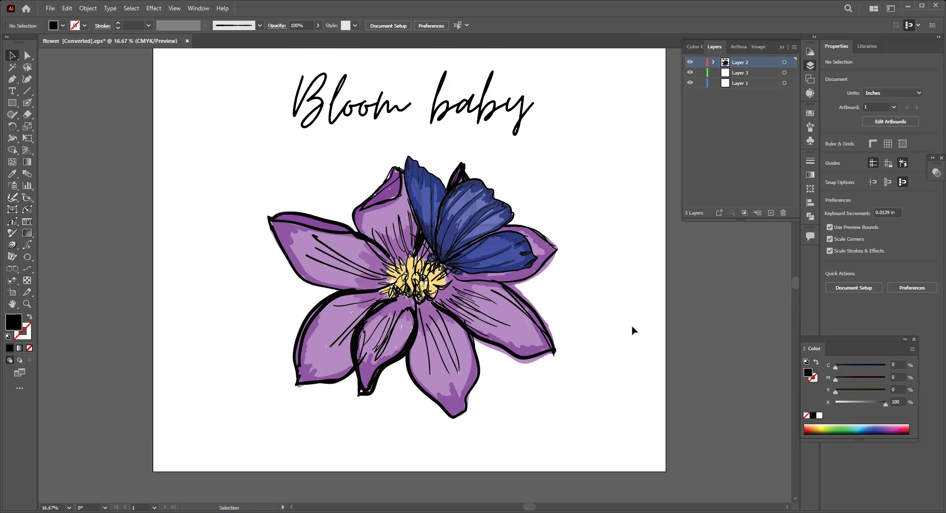
left_click_drag(448, 236, 447, 250)
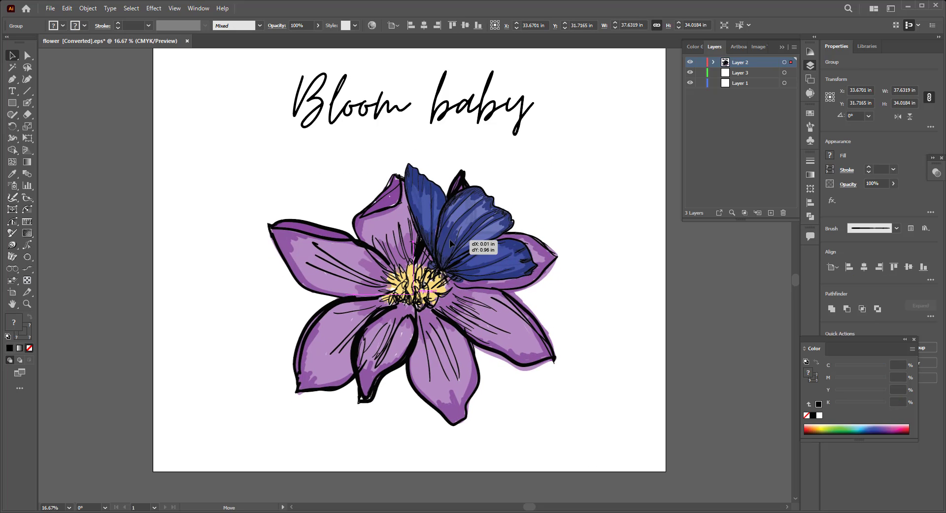
left_click(631, 285)
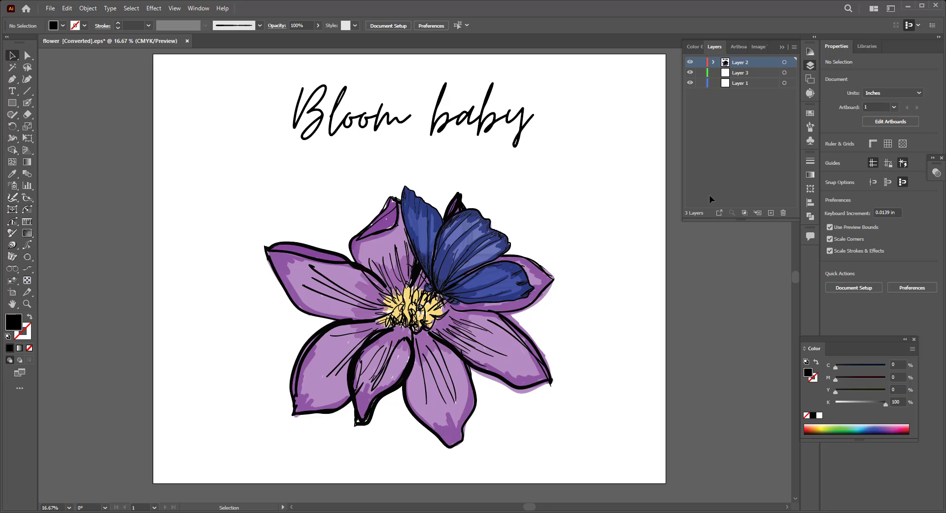
- Nudge the heading down and apply a 4×4 envelope mesh to it
left_click_drag(451, 119, 451, 131)
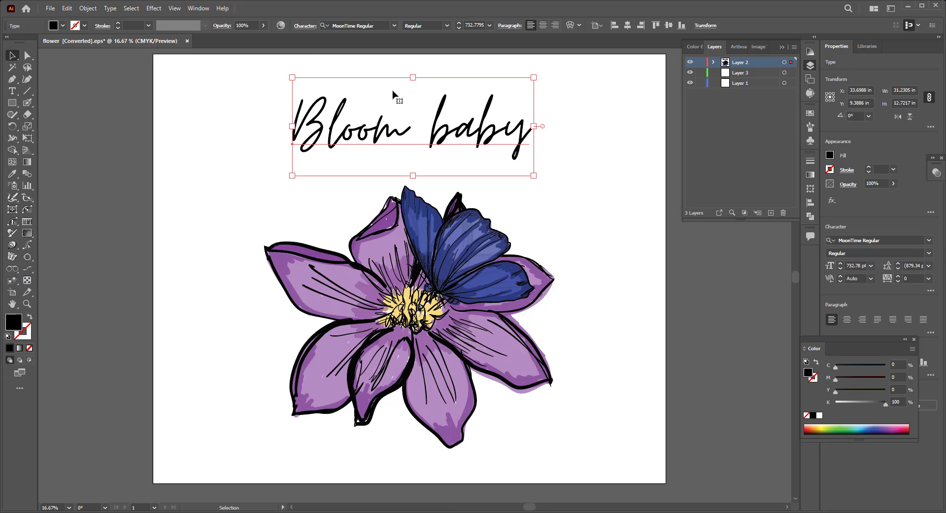
left_click(578, 25)
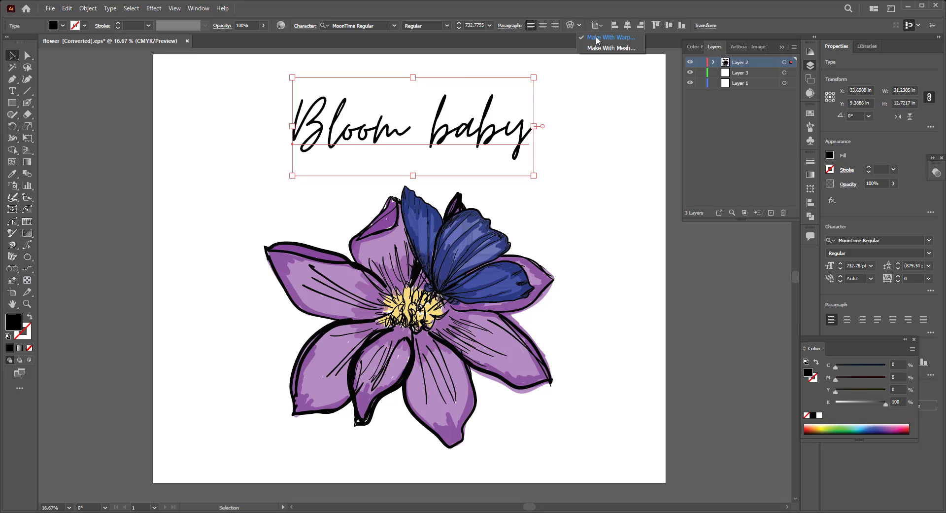
left_click(609, 51)
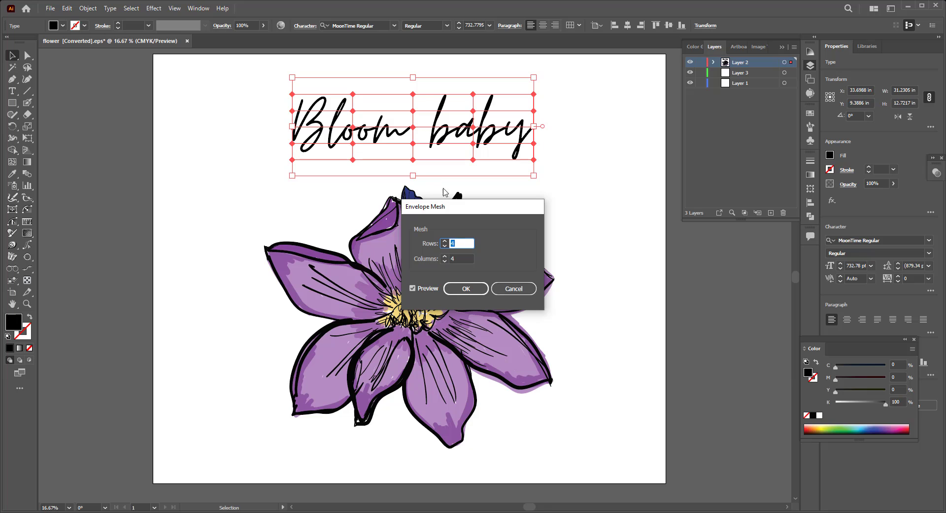
left_click_drag(477, 217, 643, 208)
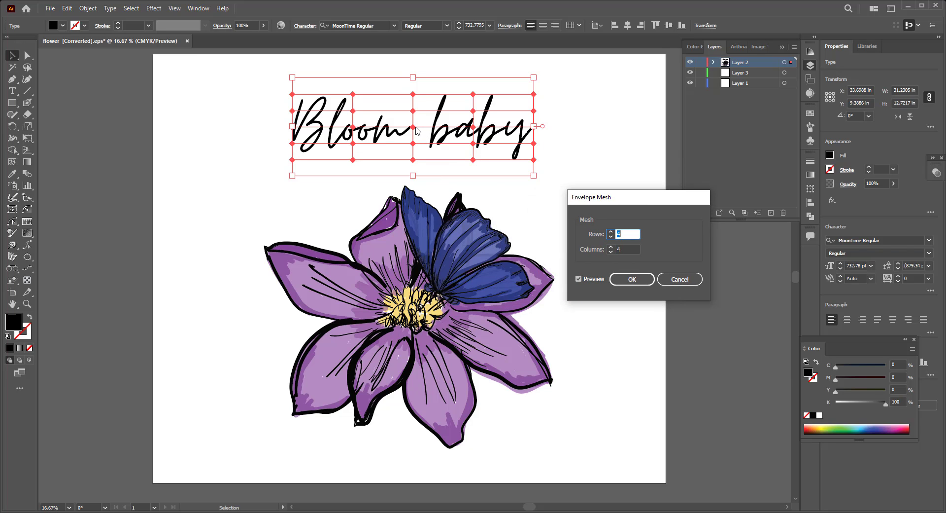
left_click(631, 279)
- Test moving, resizing and rotating the meshed heading, then undo back to plain text
left_click_drag(413, 128, 414, 124)
left_click_drag(417, 91, 417, 95)
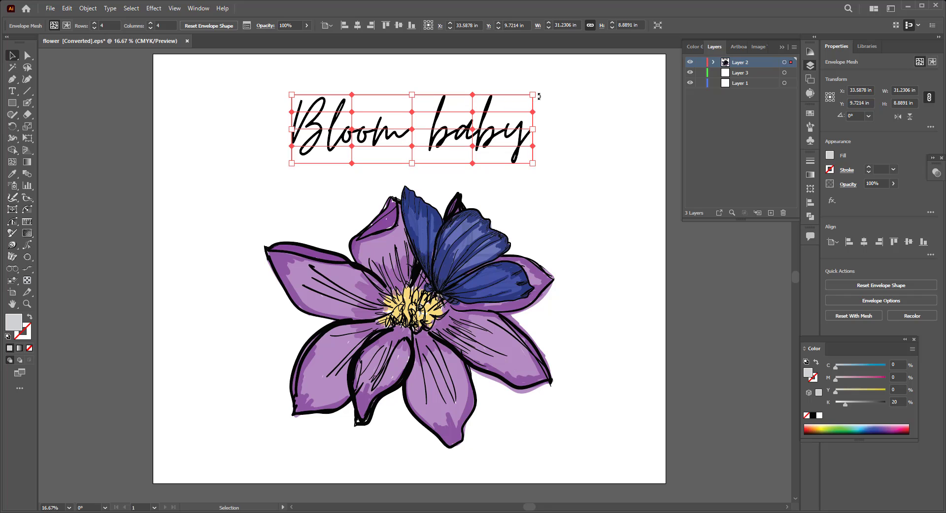
left_click_drag(542, 89, 545, 92)
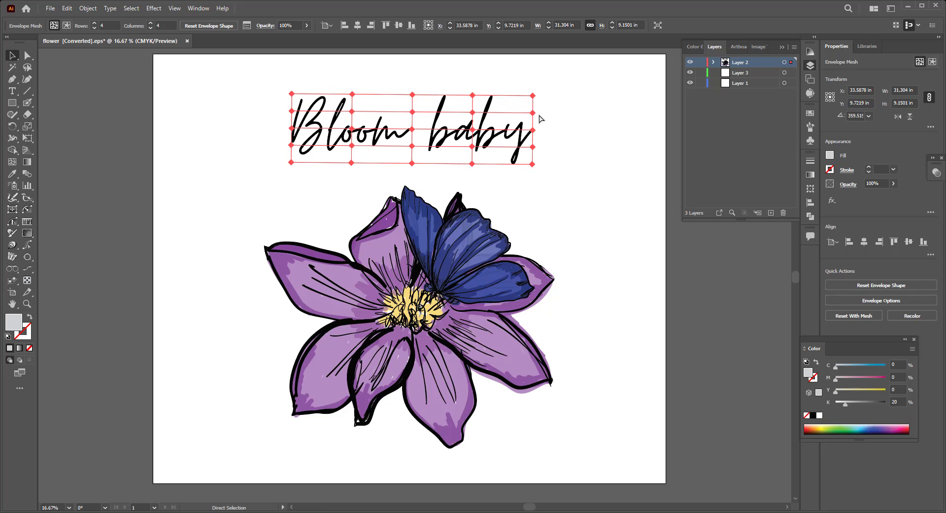
key("ctrl+z")
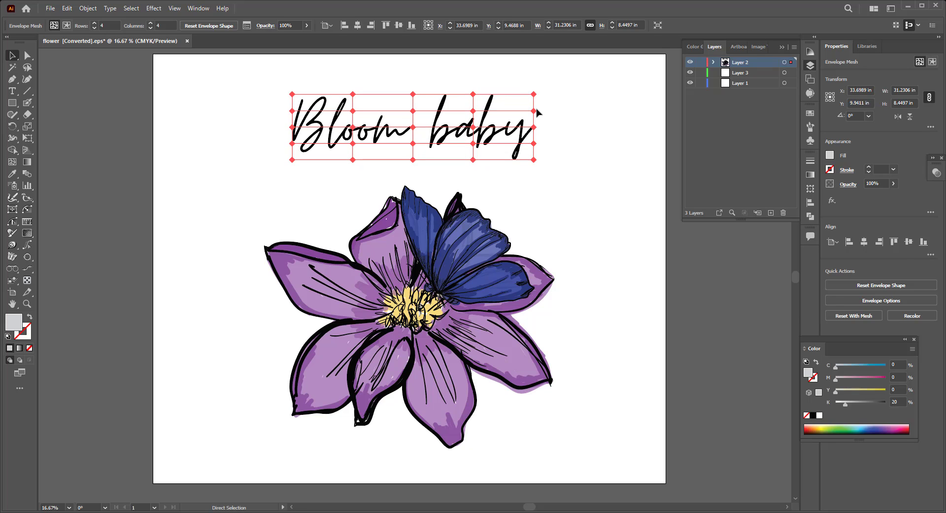
key("ctrl+z")
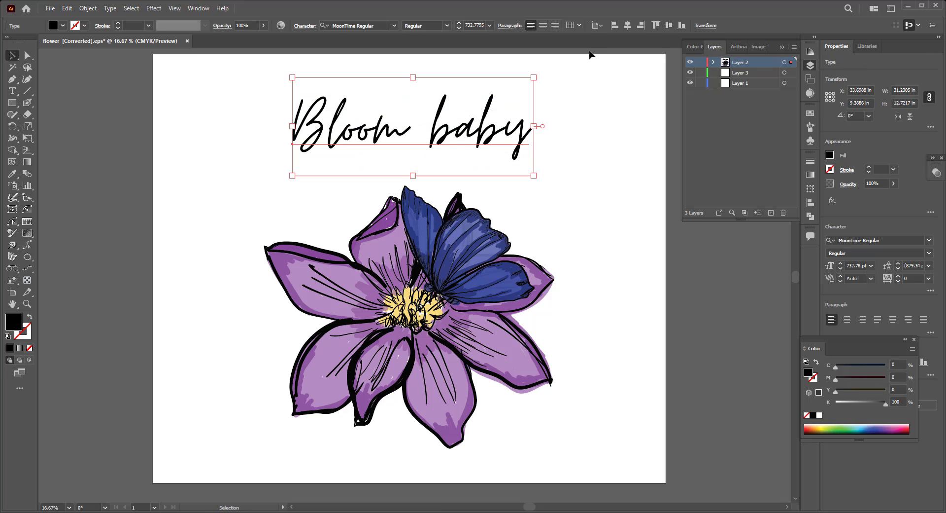
- Warp 'Bloom baby' with an Arc style at reduced bend and lower it slightly above the flower
left_click(580, 22)
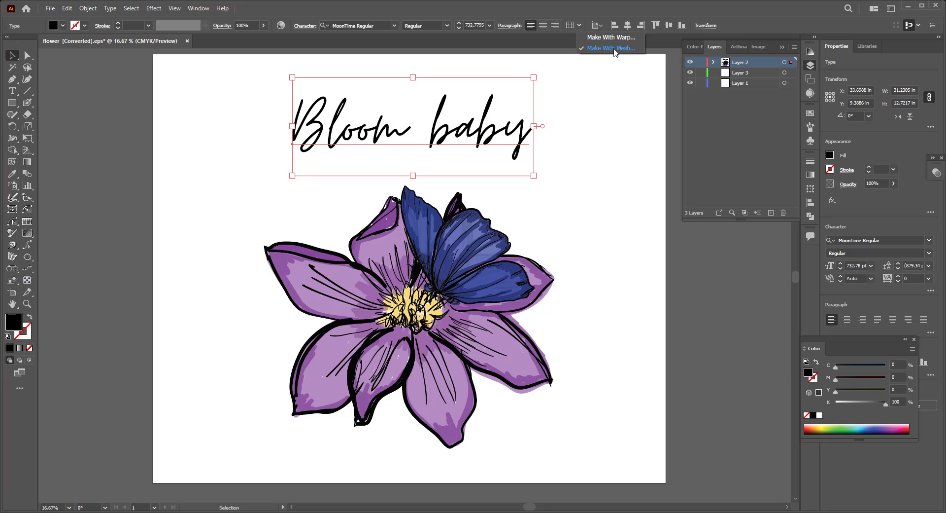
left_click(616, 38)
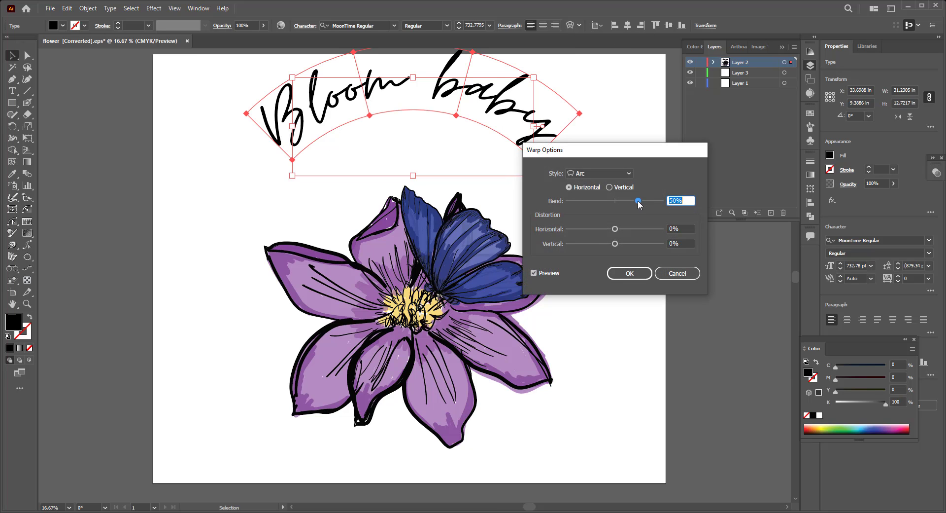
left_click_drag(639, 201, 627, 201)
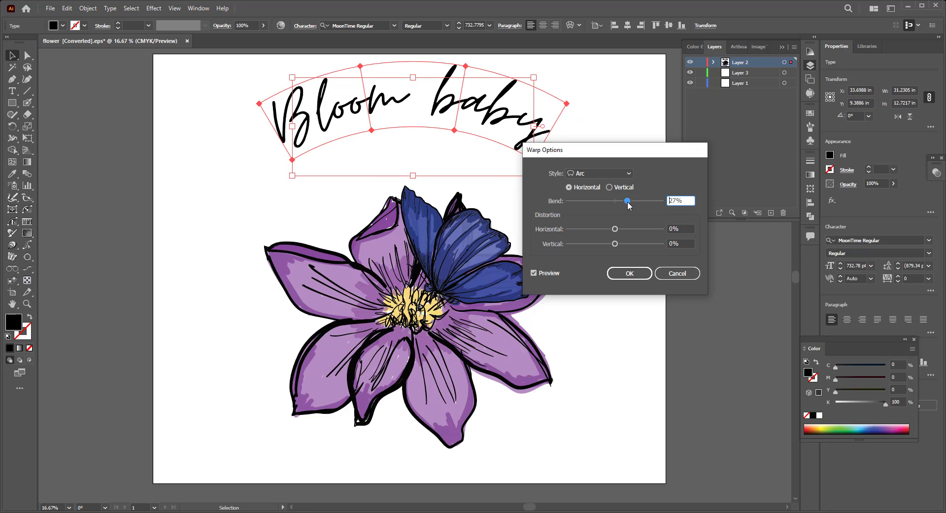
left_click(630, 273)
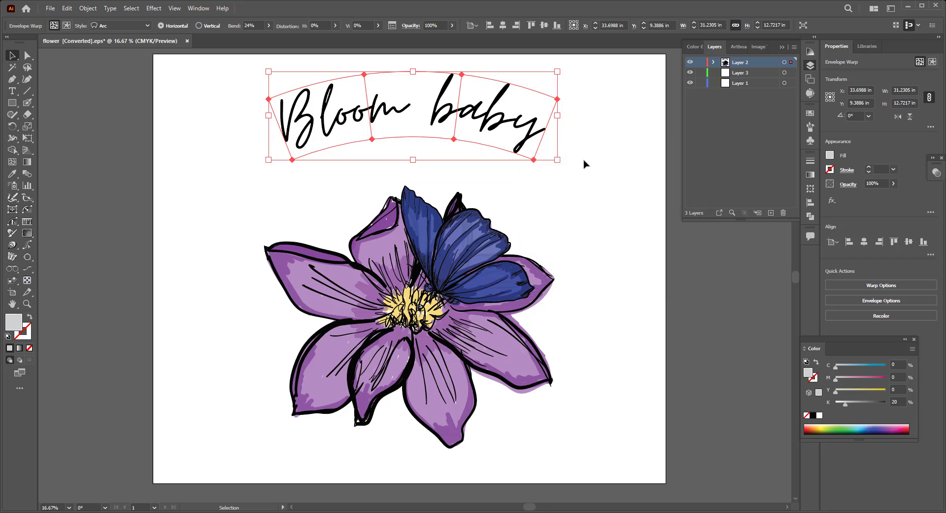
left_click_drag(512, 131, 506, 158)
left_click(606, 182)
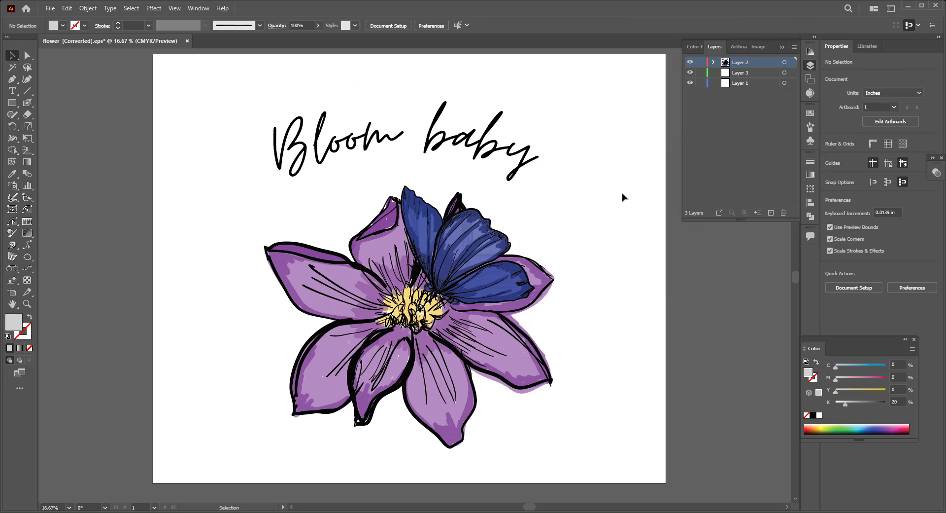